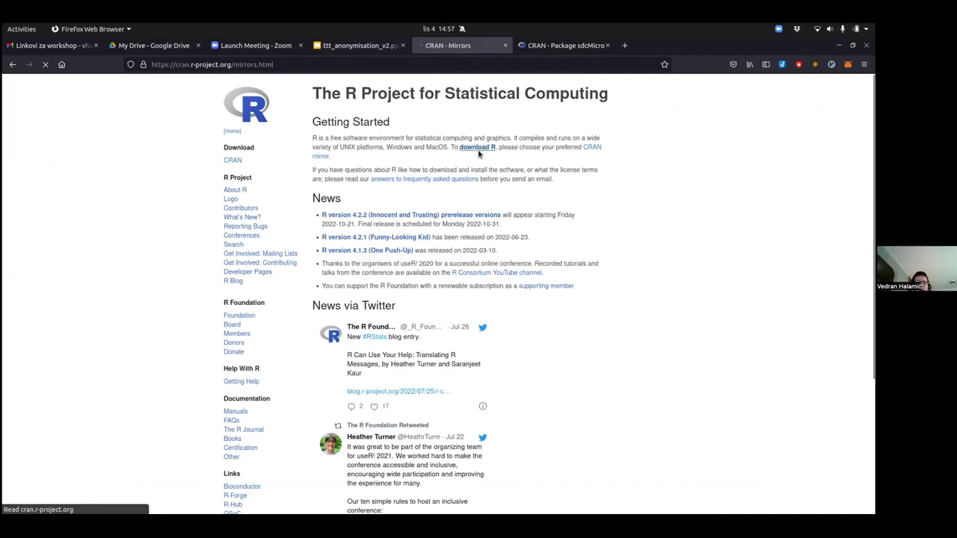
- Look through the list of CRAN mirrors available for downloading R
scroll(404, 238, down, 5)
scroll(404, 237, down, 5)
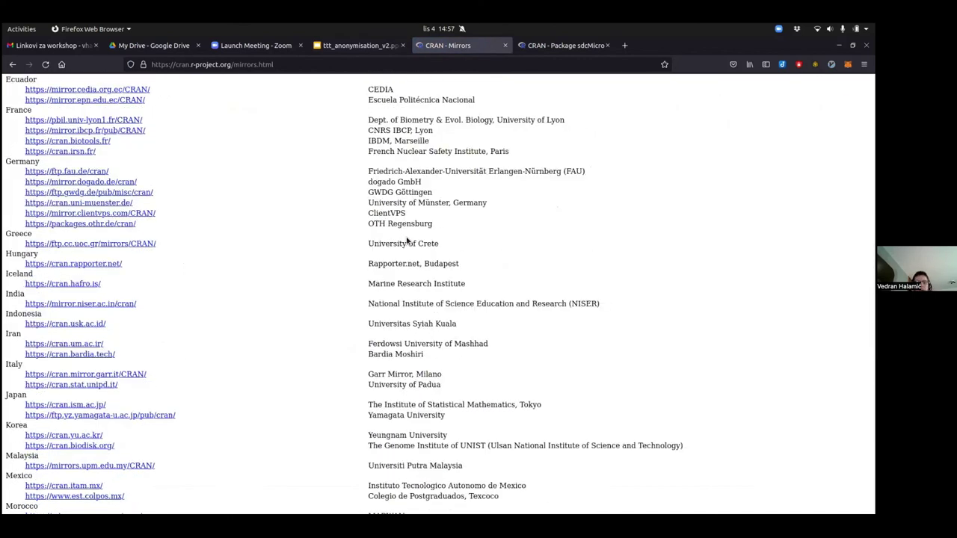
scroll(407, 239, up, 9)
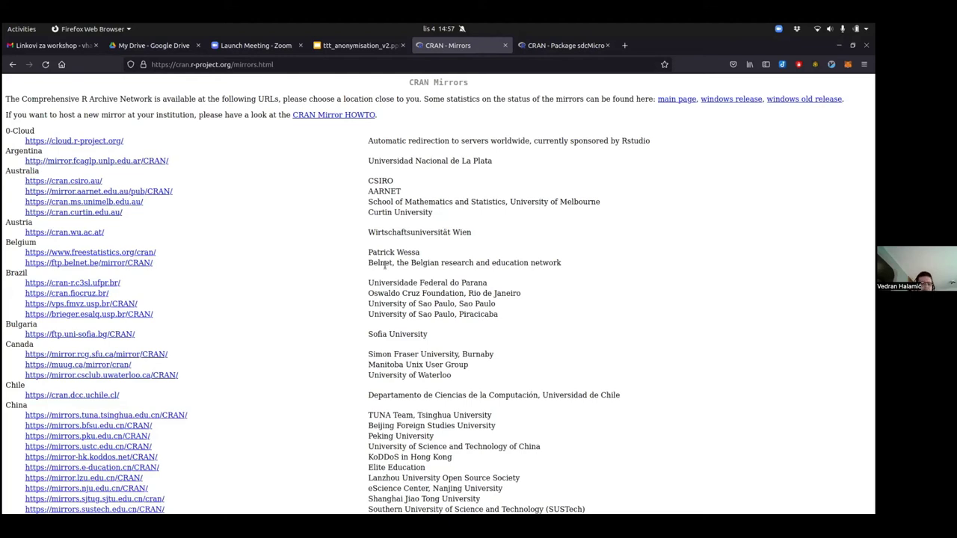
- Search the web for "rstudio" in a new tab and open the official rstudio.com site
key(ctrl+t)
text(rstudio)
key(Return)
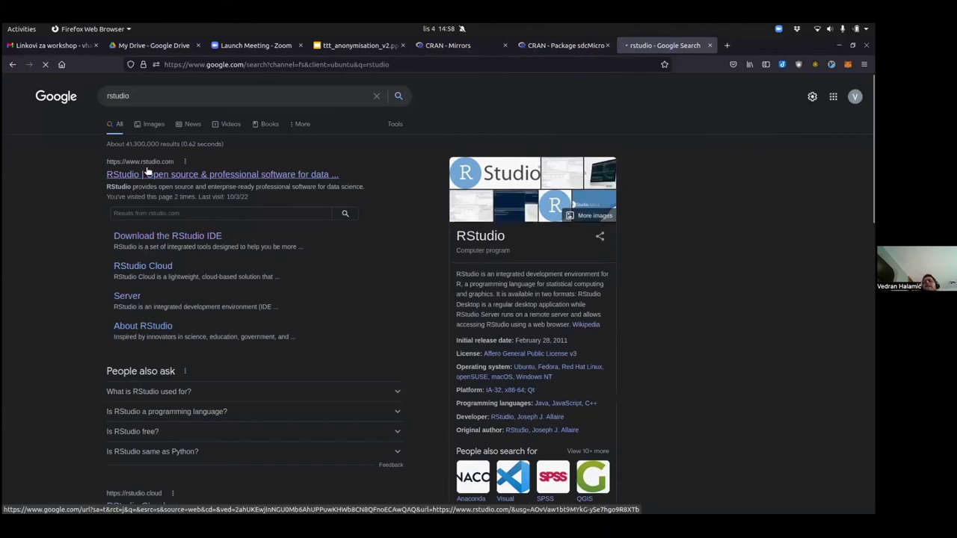
click(147, 173)
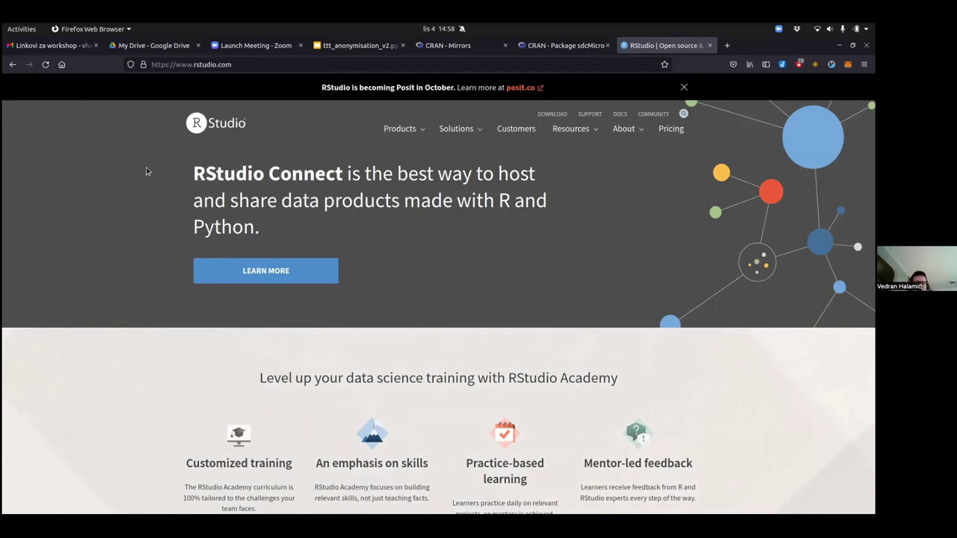
- Switch to RStudio and place the cursor at the end of the install.packages line in the untitled script
key(super)
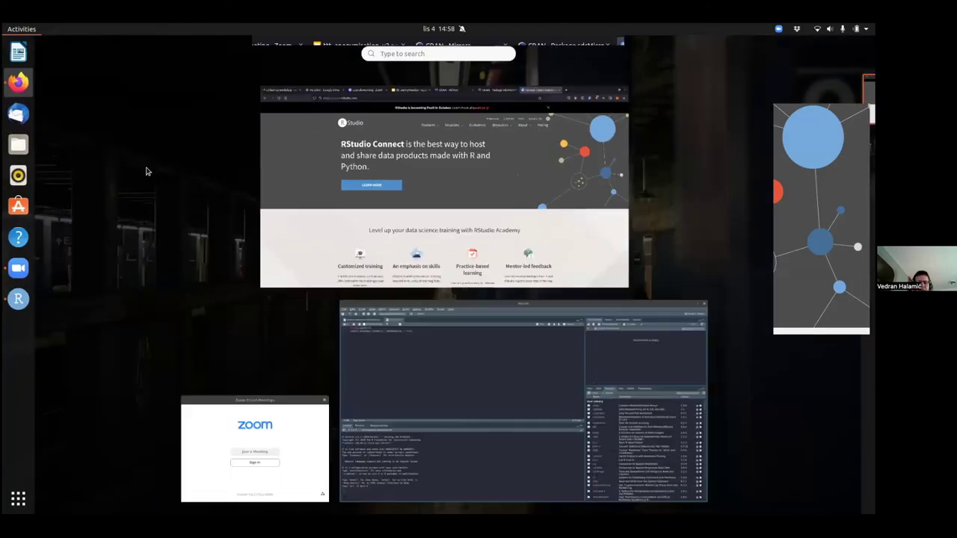
click(457, 390)
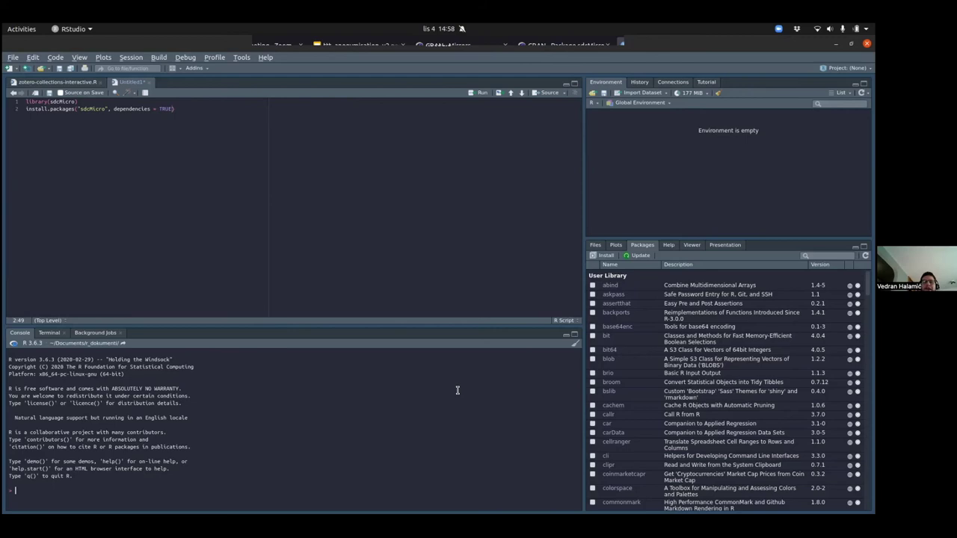
click(240, 247)
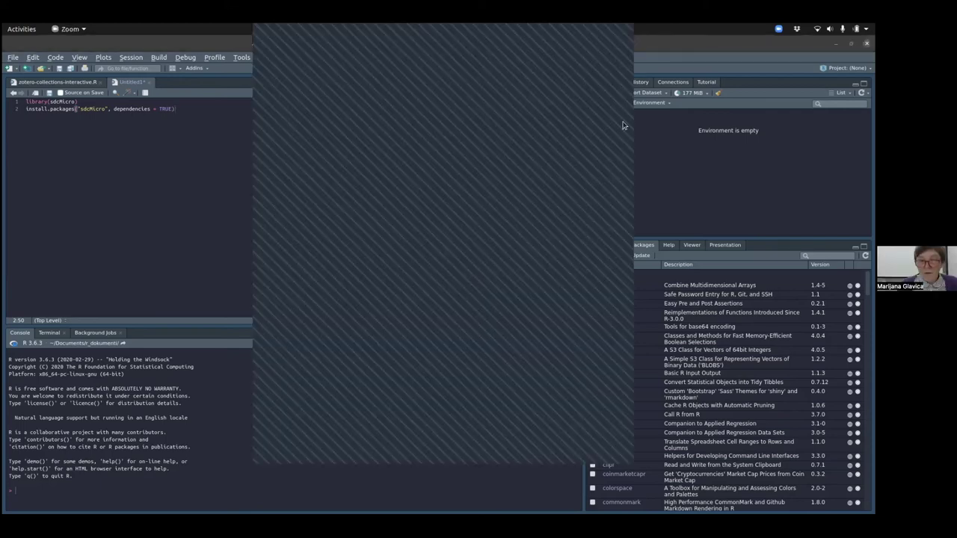
click(592, 68)
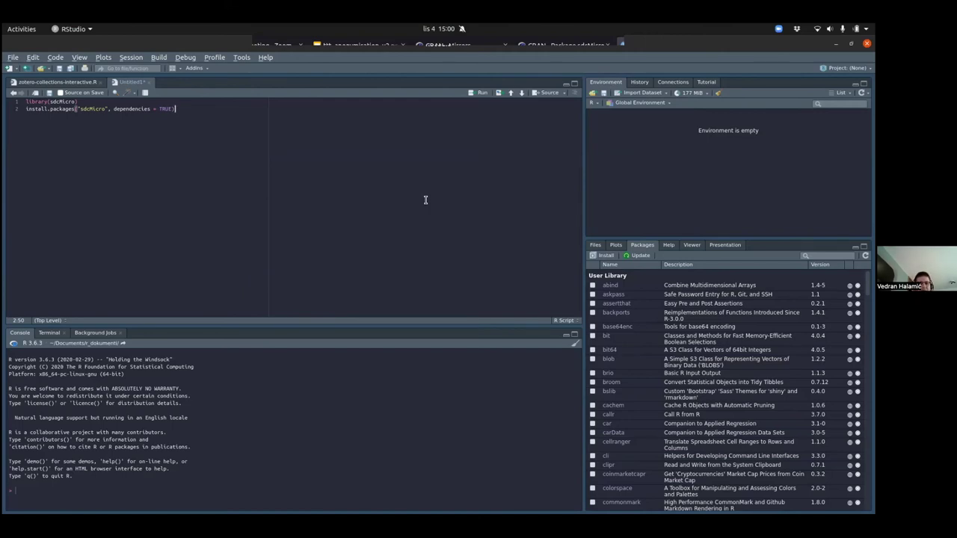
- Switch to Firefox, look through CRAN's archive of former sdcMicro package versions, and return to RStudio
key(super)
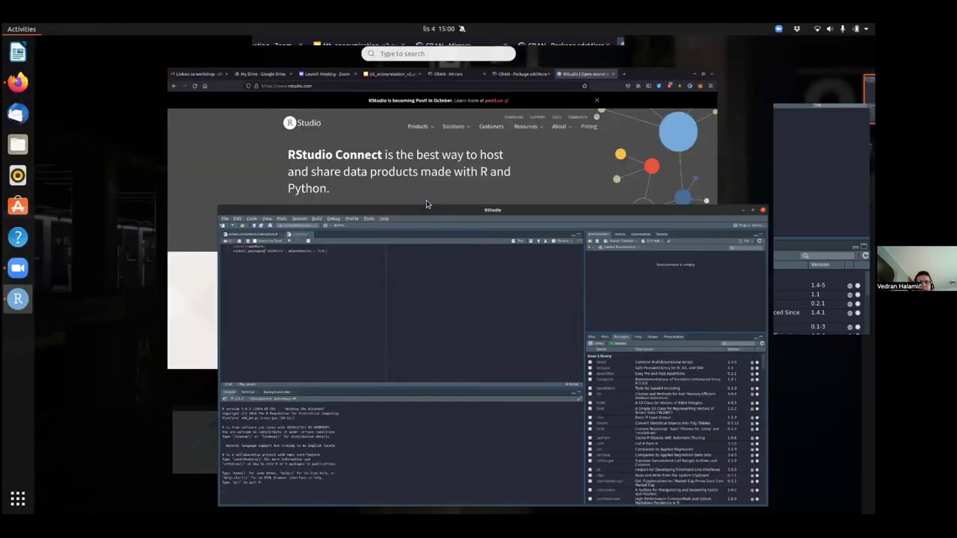
click(498, 175)
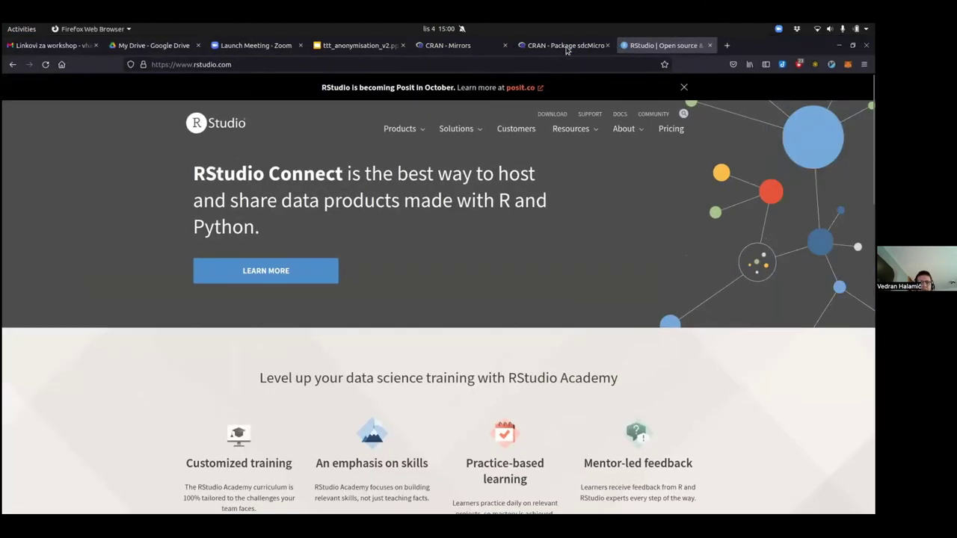
click(565, 46)
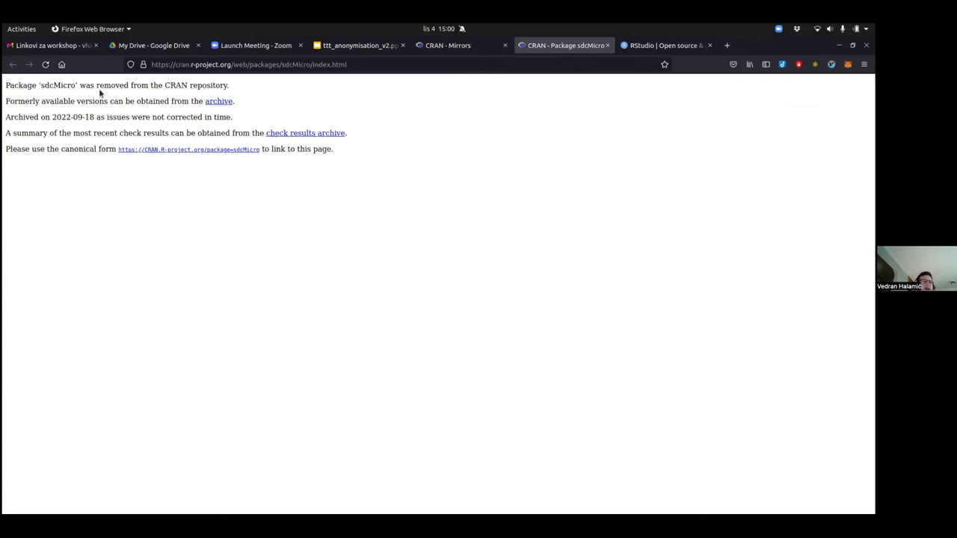
drag(6, 85, 200, 101)
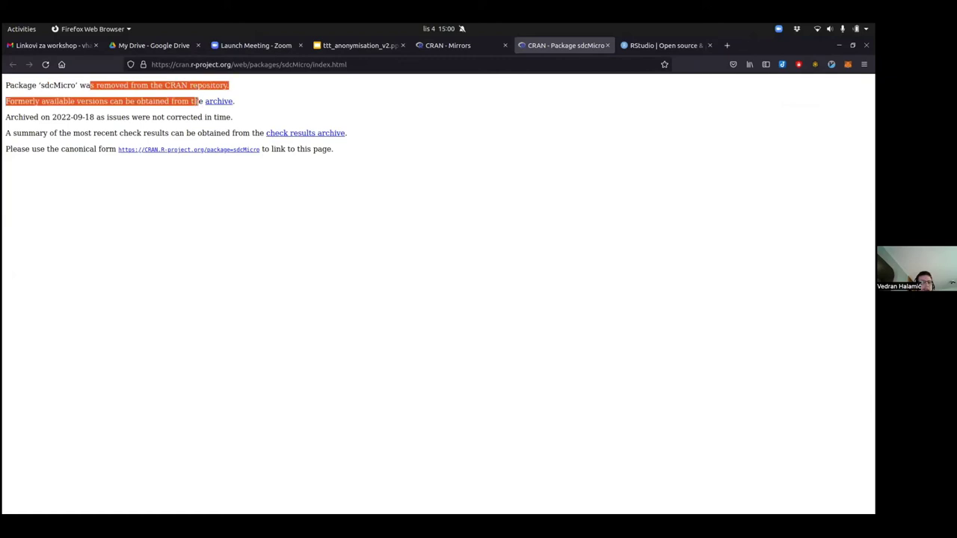
click(133, 97)
click(216, 102)
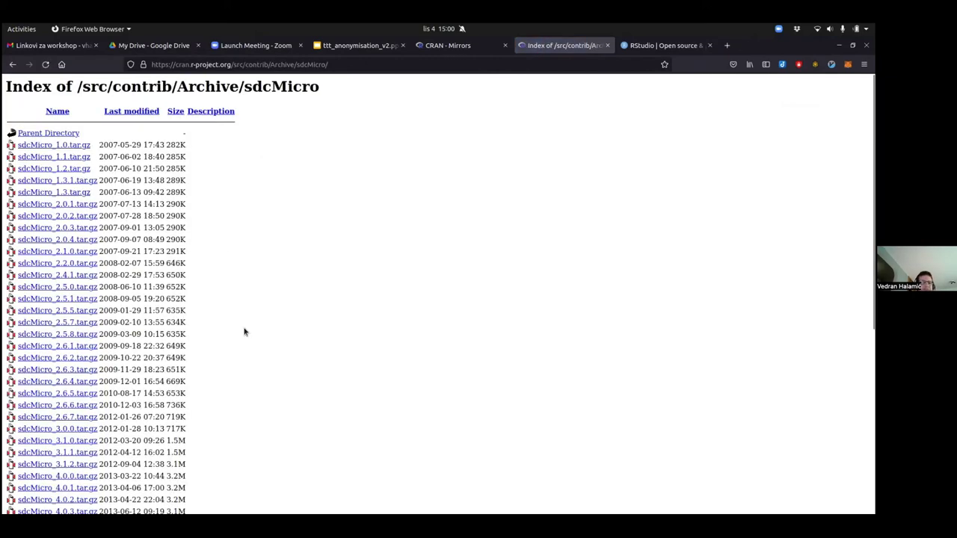
scroll(247, 333, down, 5)
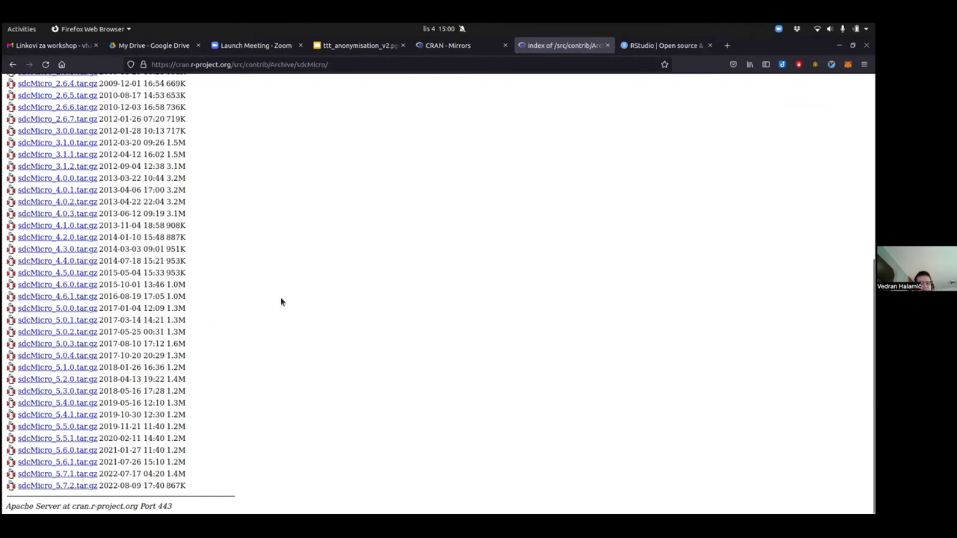
key(super)
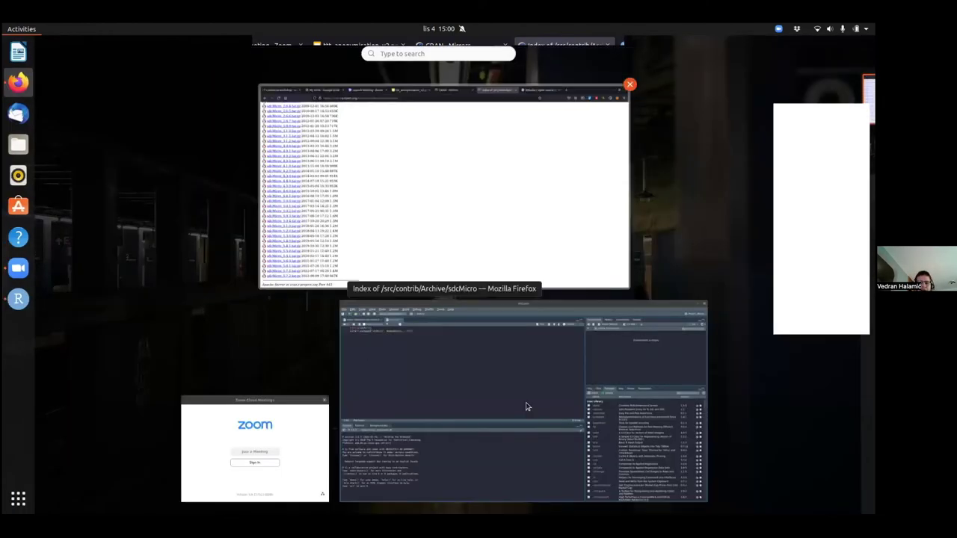
click(526, 407)
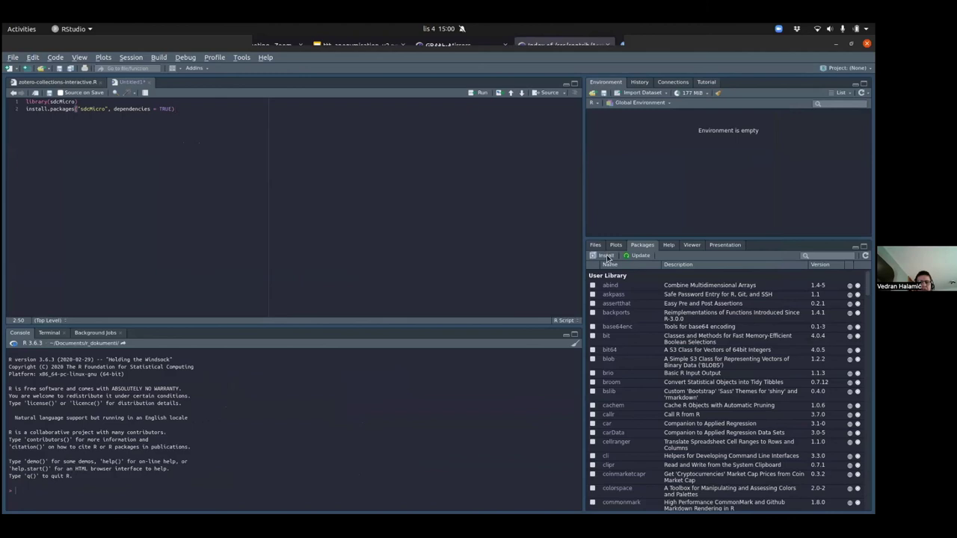
click(607, 257)
click(406, 256)
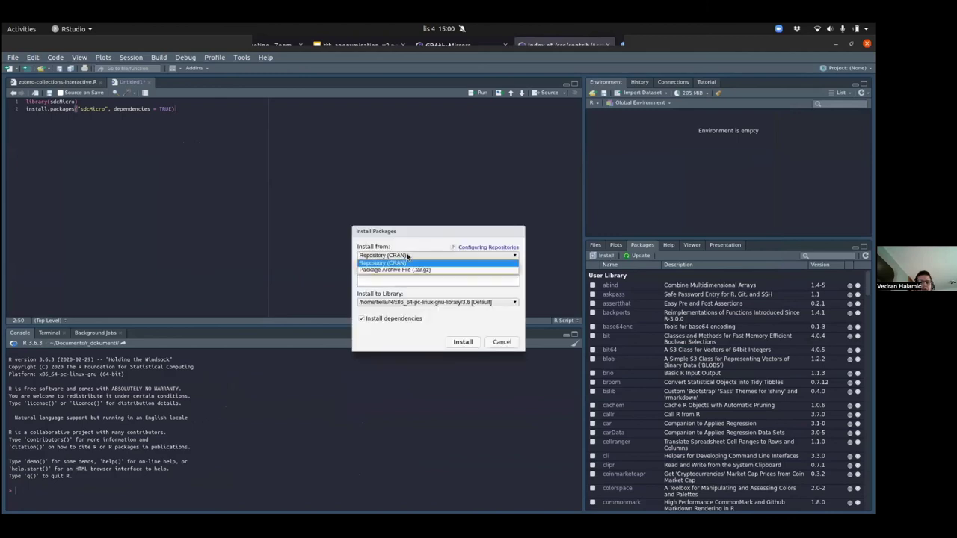
click(406, 270)
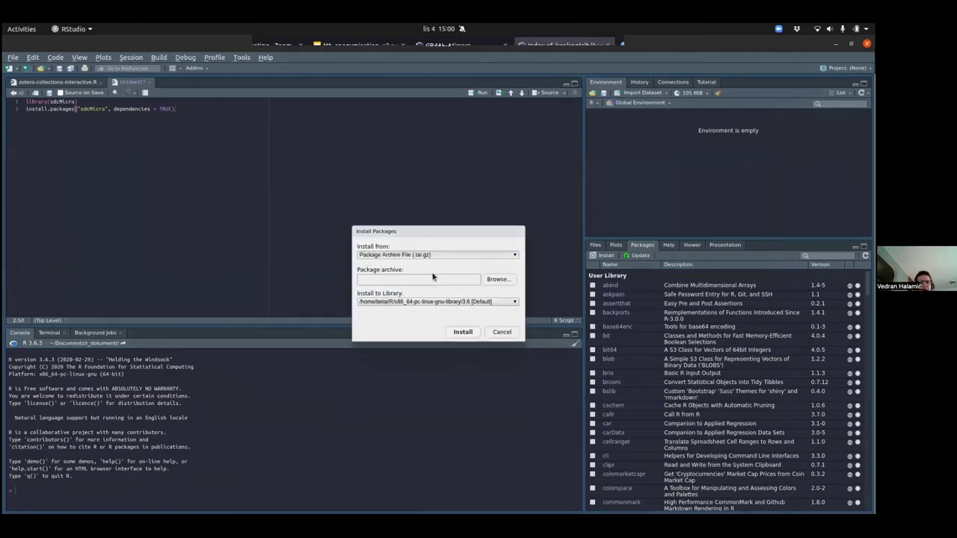
click(498, 279)
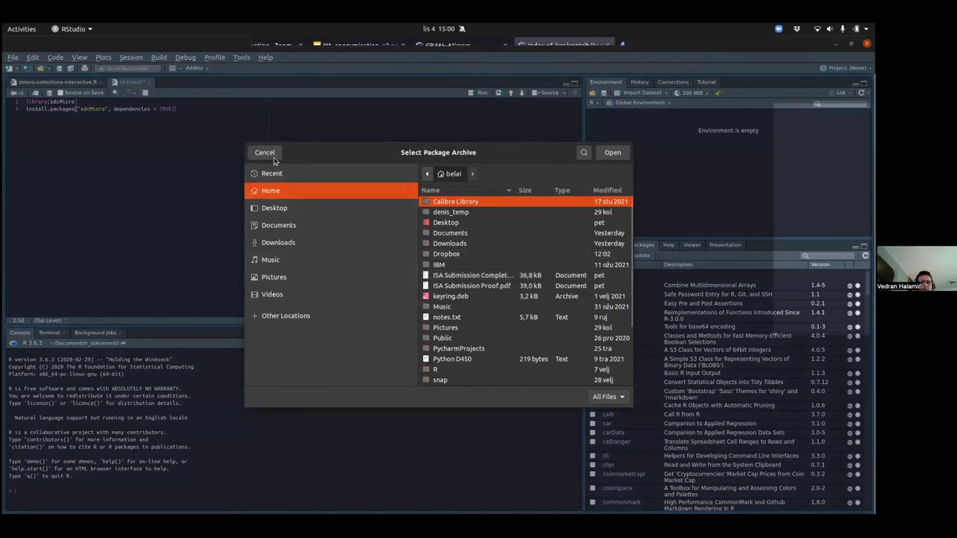
click(272, 156)
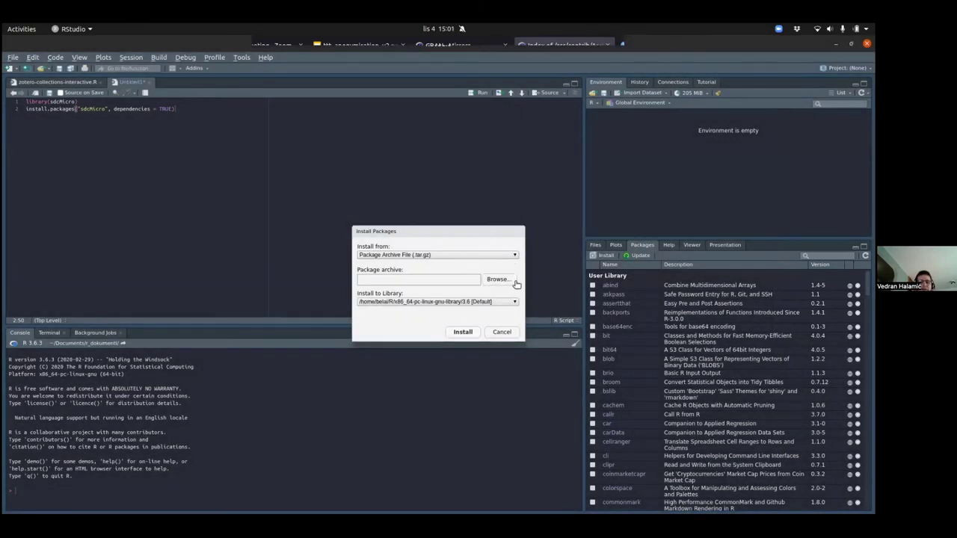
click(504, 332)
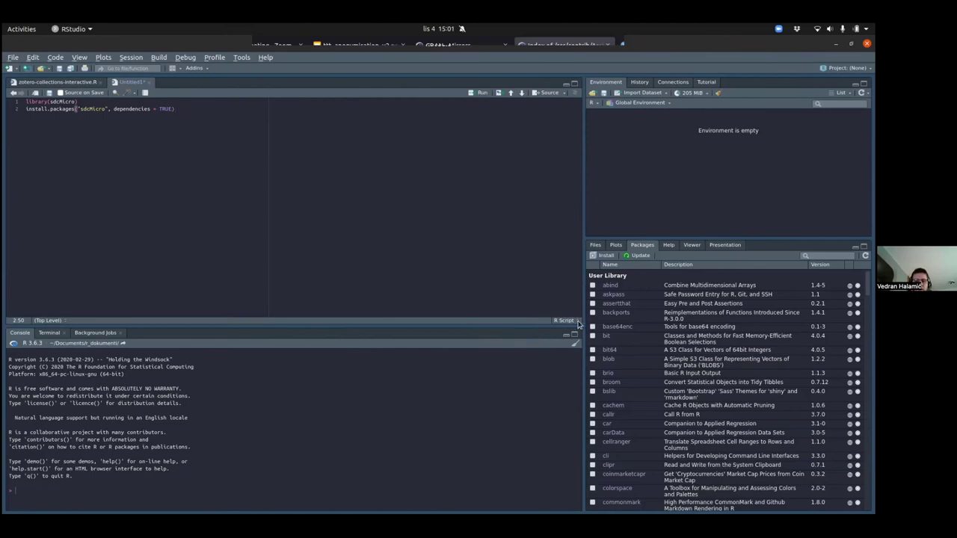
- Load the package with library(sdcMicro) in the R console and launch its graphical interface with sdcApp()
drag(583, 327, 592, 334)
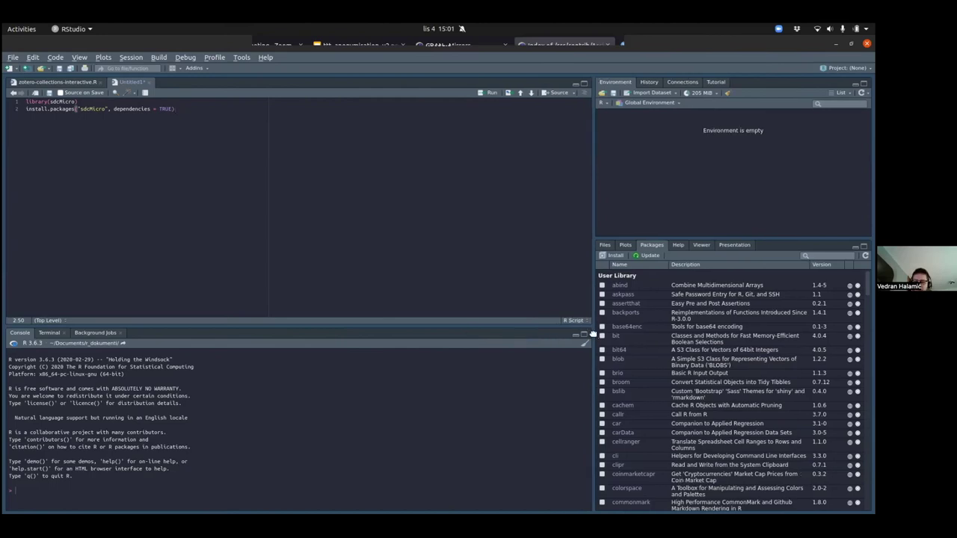
key(ctrl+plus)
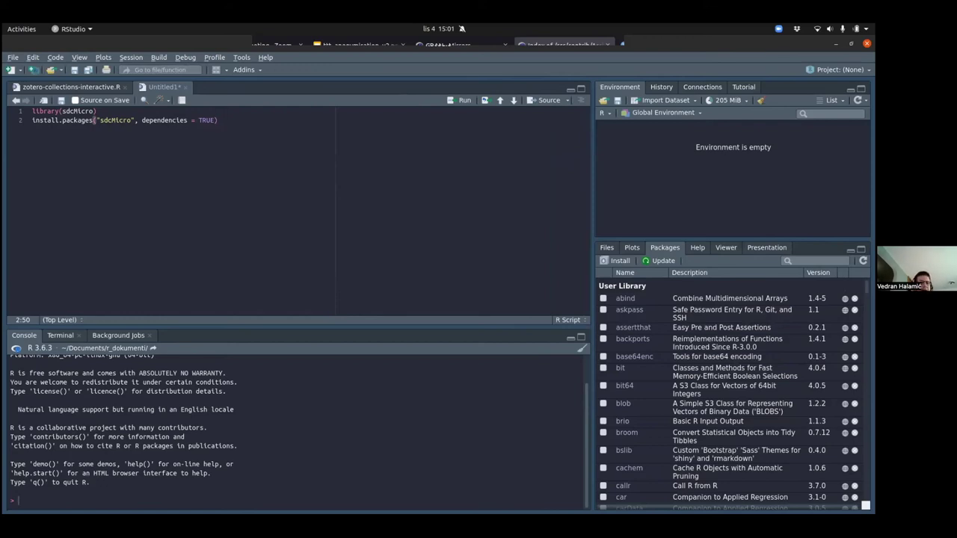
key(Up)
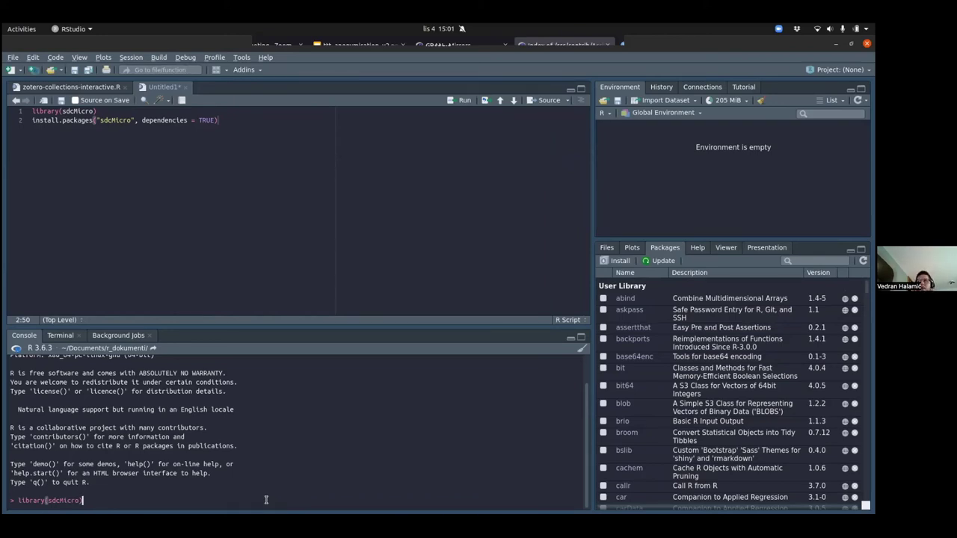
key(Return)
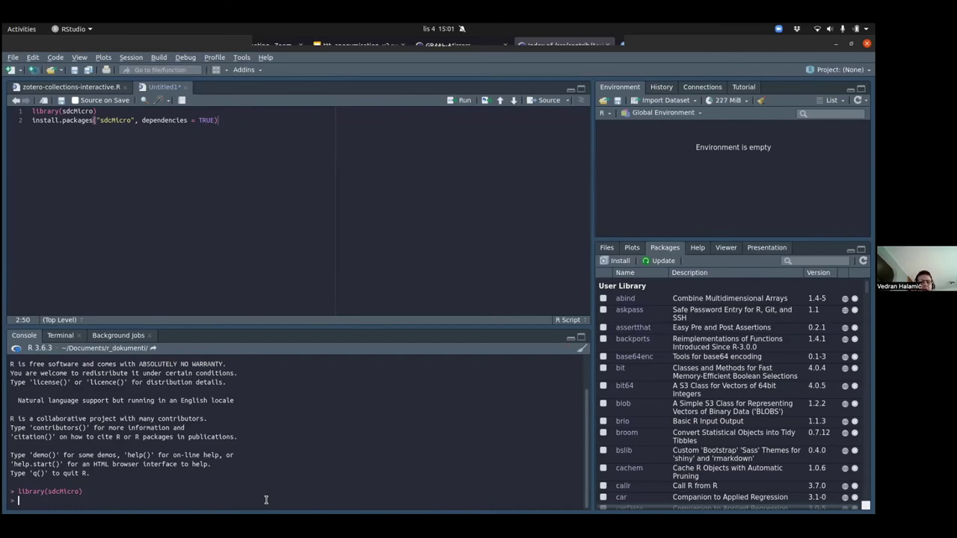
text(sdcApp()
key(Return)
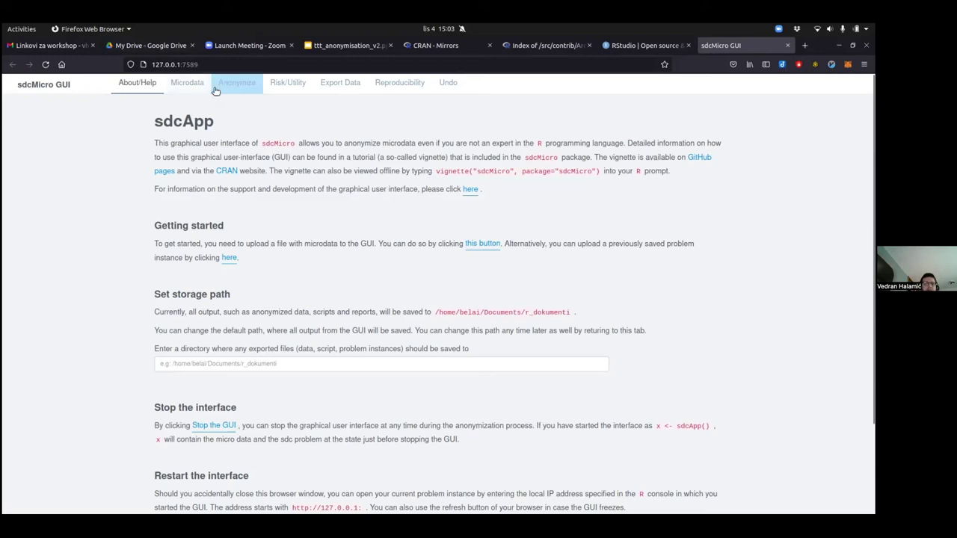
- Open the Microdata upload page of the sdcMicro GUI and enlarge the page display to 150%
click(287, 82)
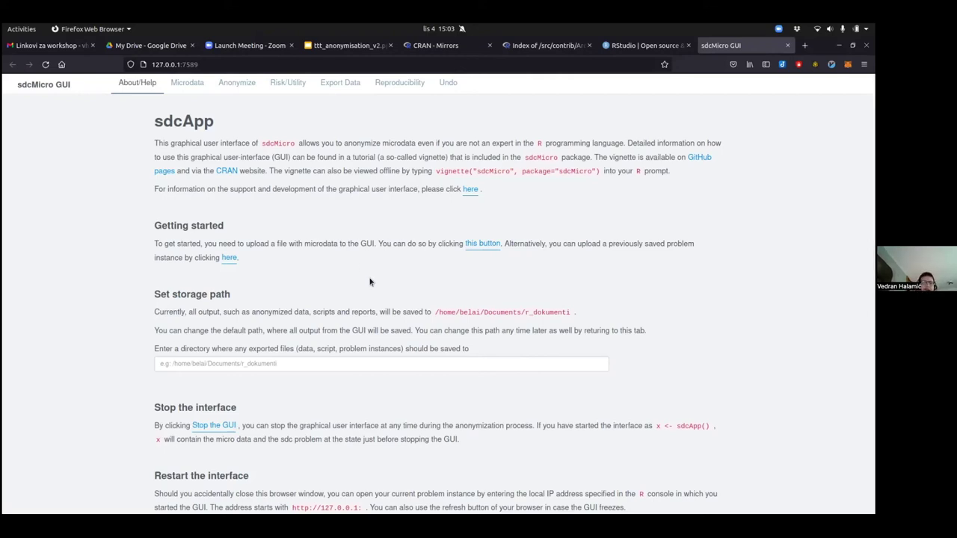
scroll(369, 282, down, 2)
scroll(369, 281, up, 2)
click(191, 83)
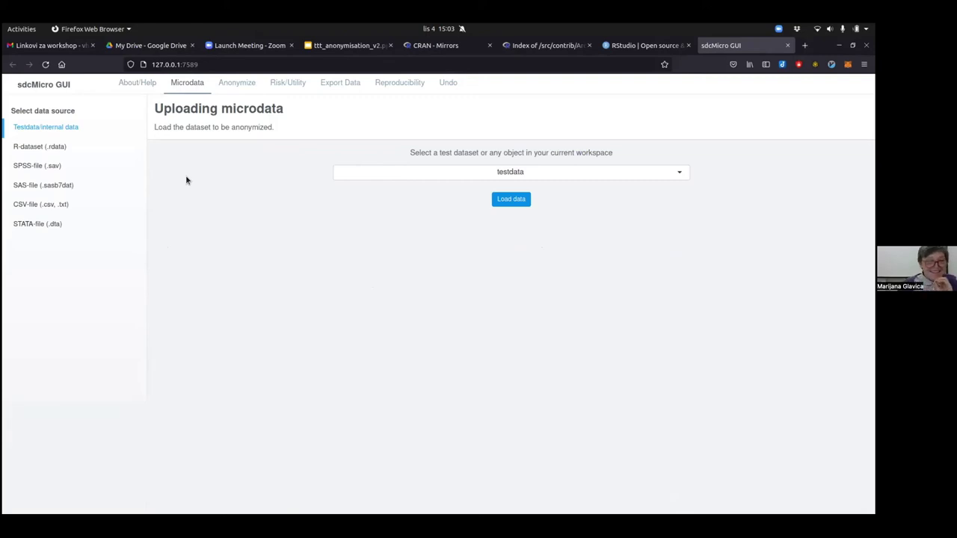
key(ctrl+plus)
key(ctrl+plus)
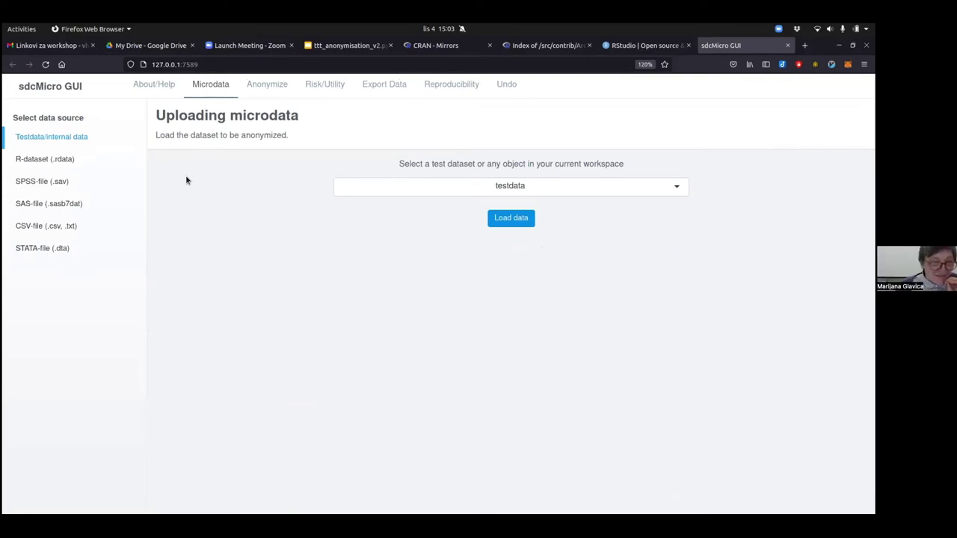
key(ctrl+plus)
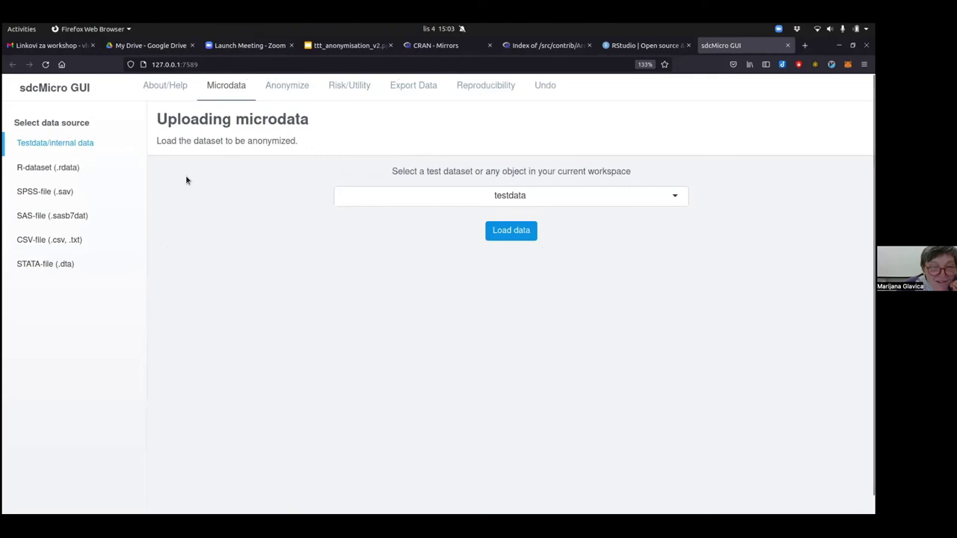
key(ctrl+plus)
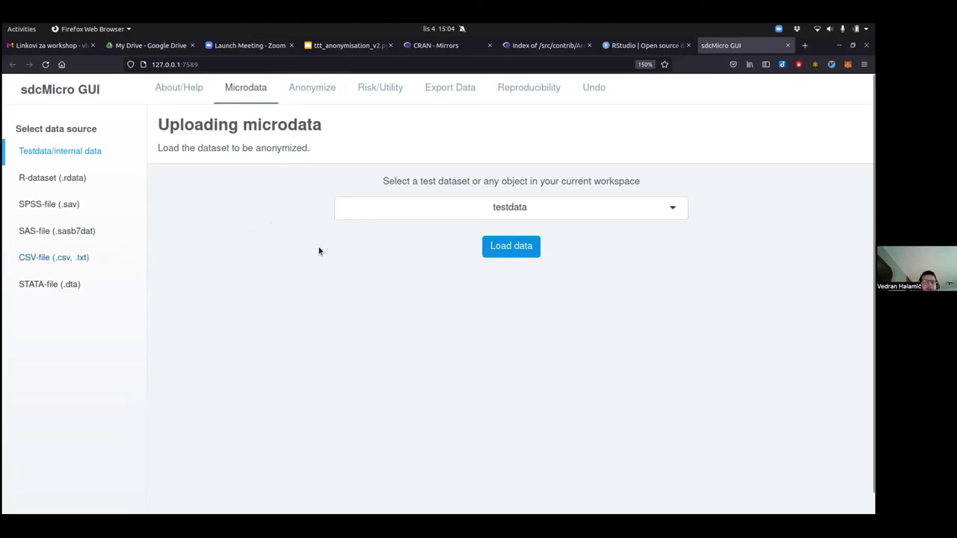
- Load ttt_dataset.csv from the crossda_arhiv folder as CSV microdata, keeping the default import options
click(89, 263)
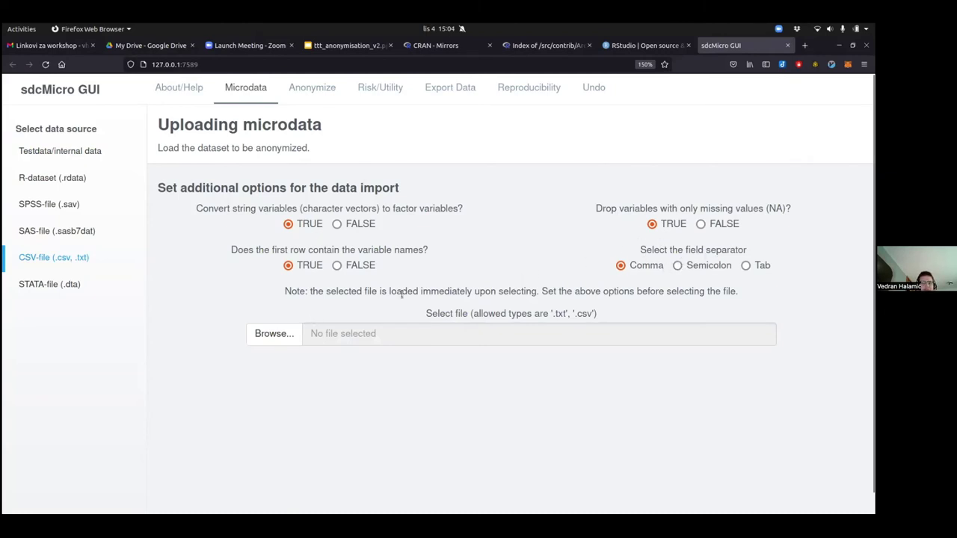
click(273, 341)
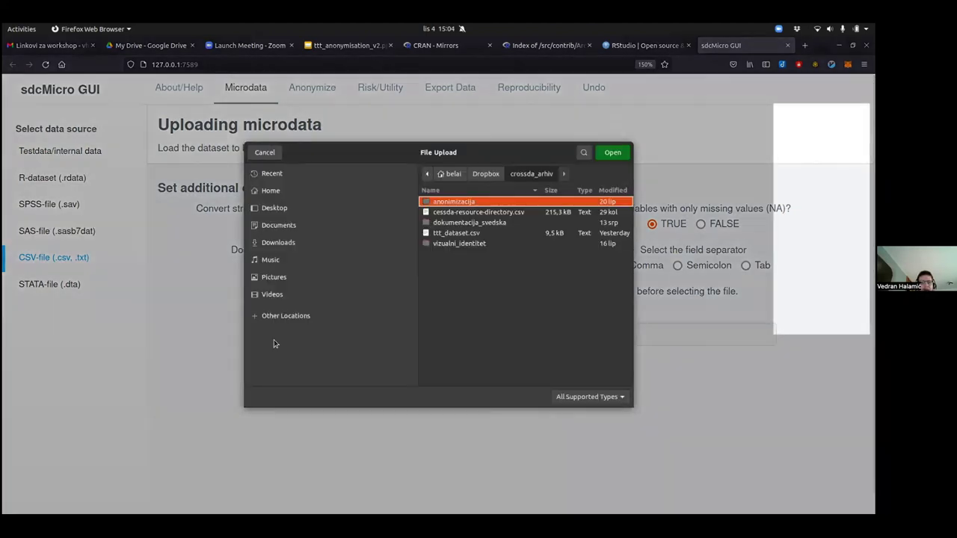
click(484, 236)
double_click(484, 235)
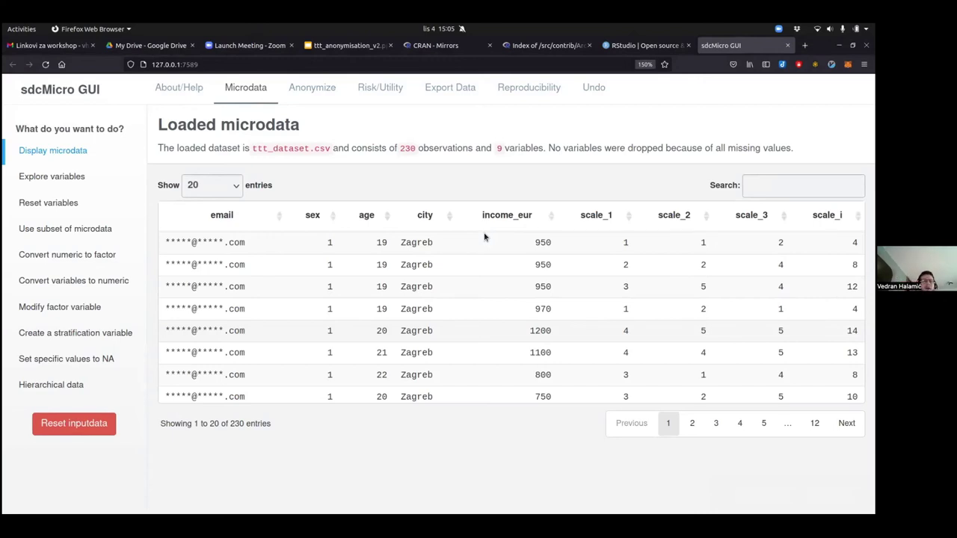
- Look through the About/Help, Microdata, Anonymize, Risk/Utility, Export Data and Reproducibility pages, including the storage path and interface stop and restart instructions
click(196, 89)
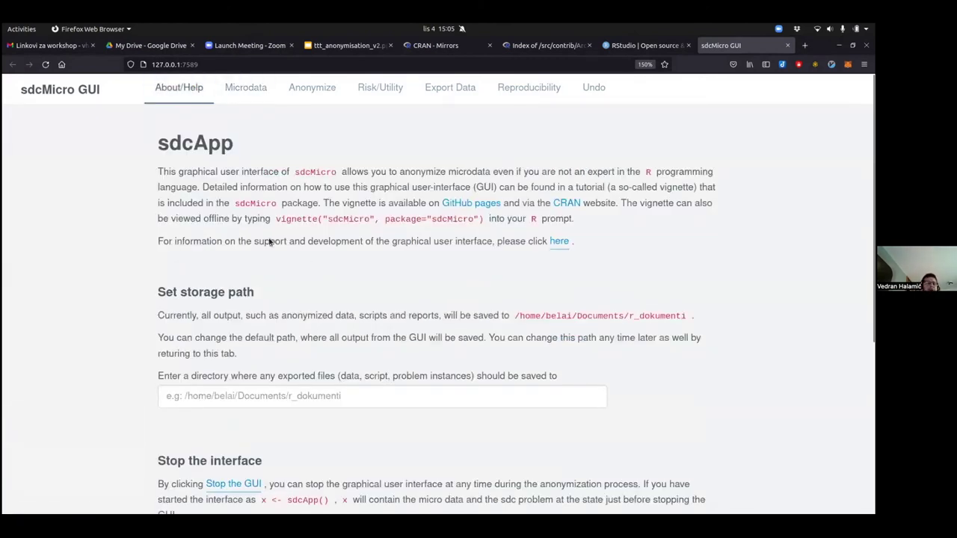
scroll(304, 261, down, 3)
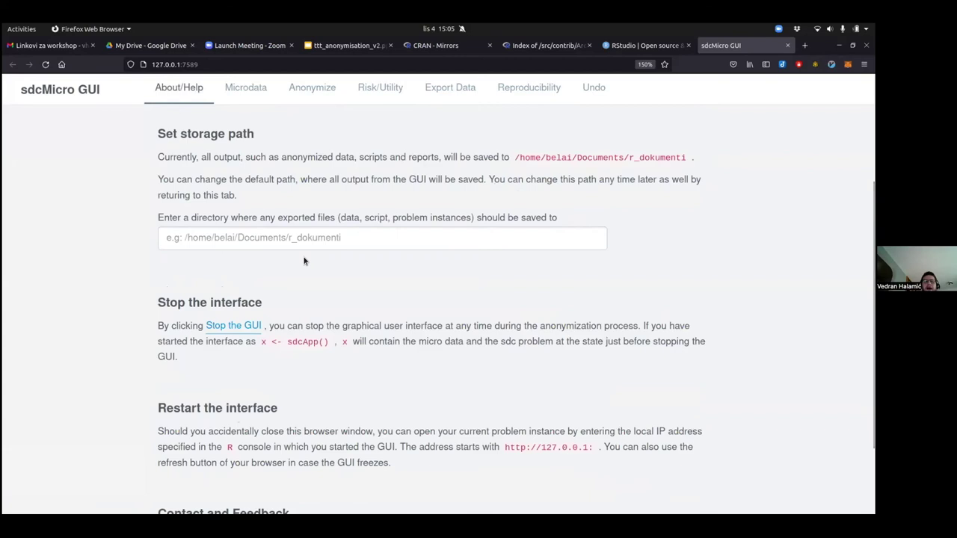
scroll(304, 261, down, 2)
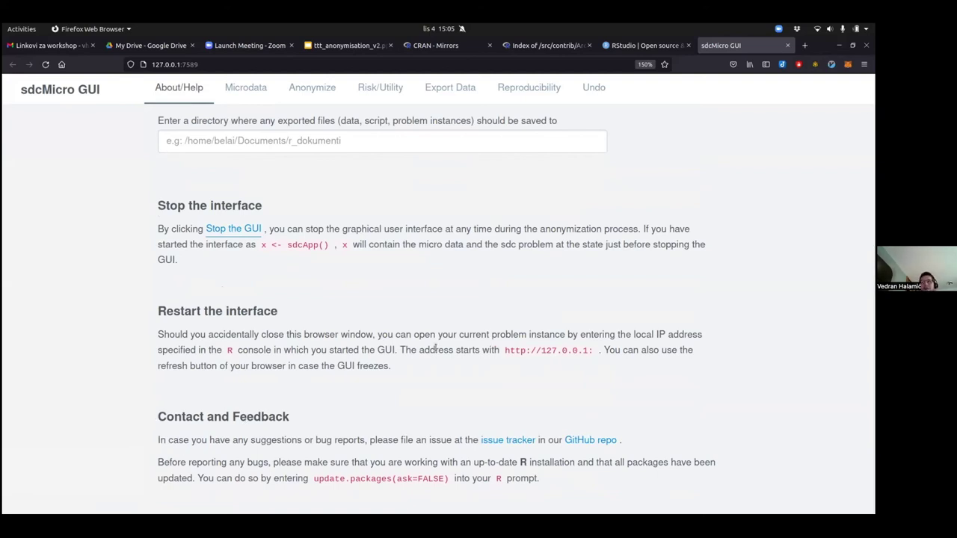
scroll(435, 348, up, 5)
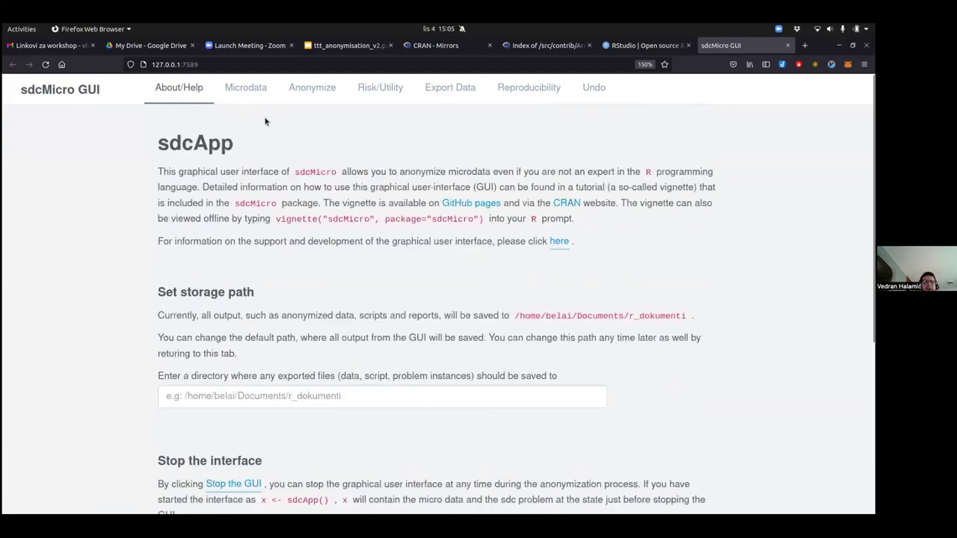
click(259, 89)
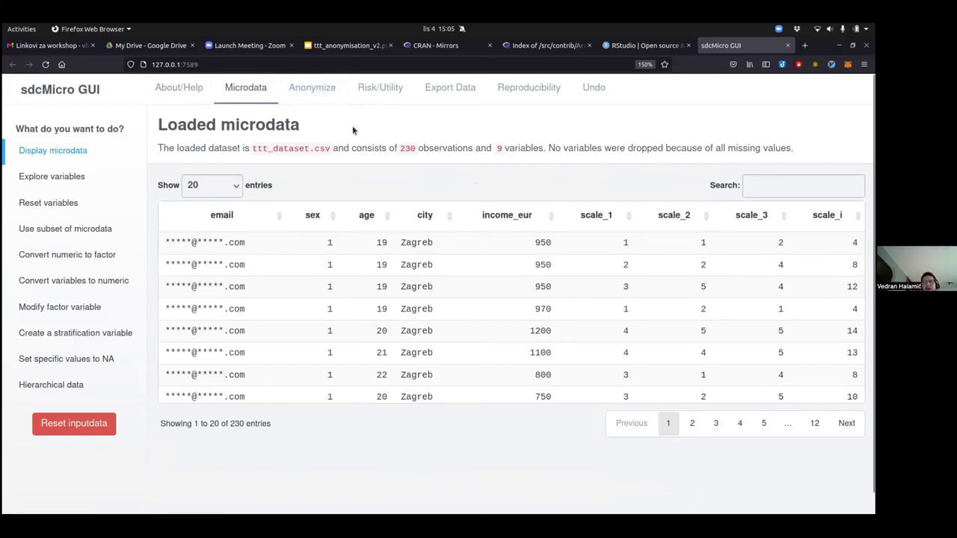
click(322, 90)
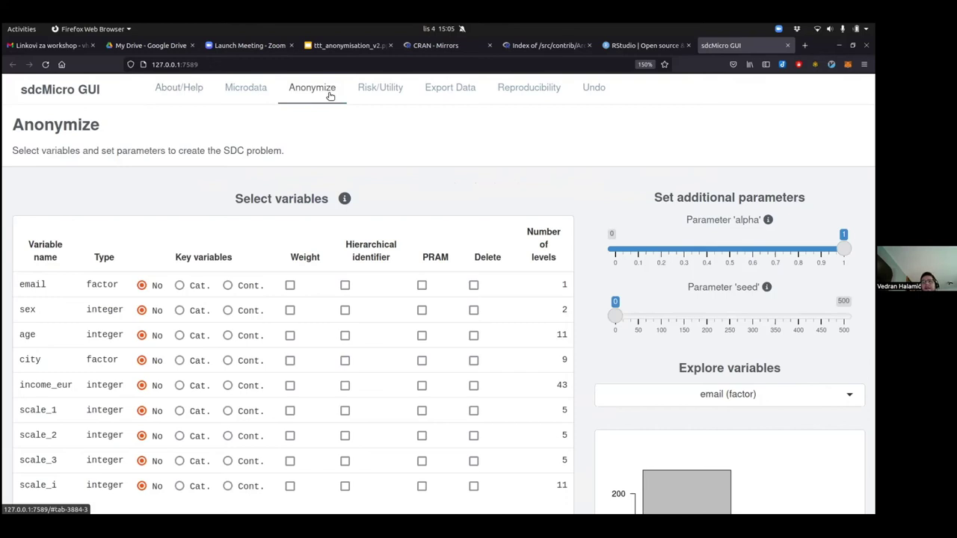
click(385, 88)
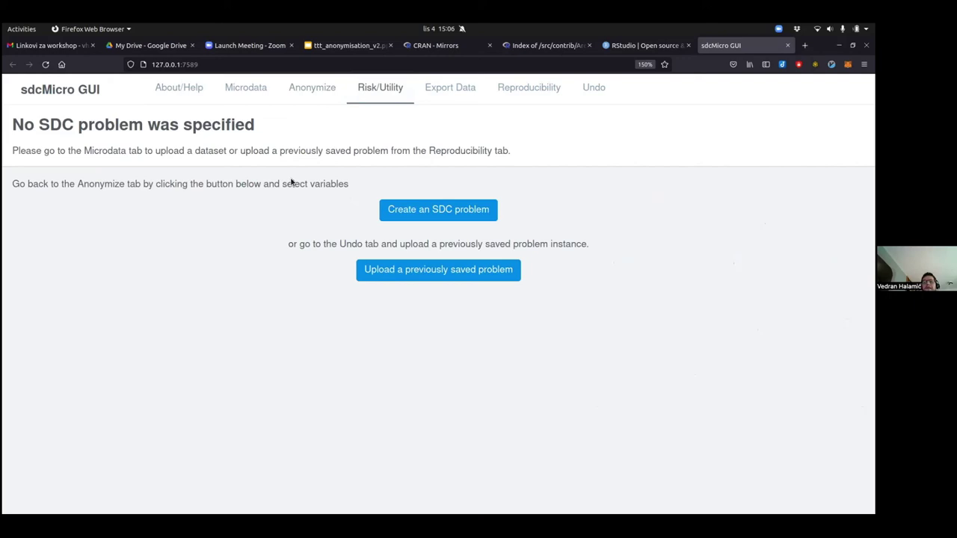
click(443, 86)
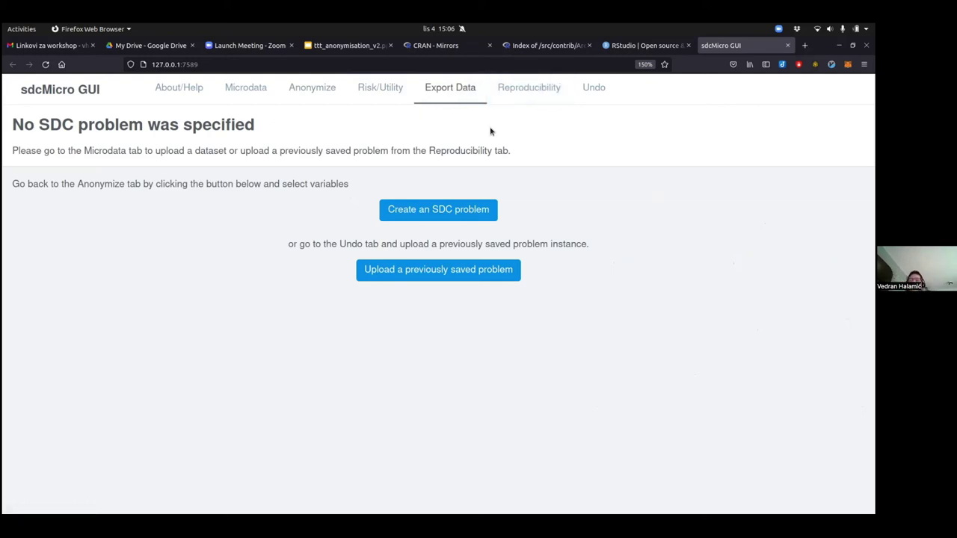
click(526, 88)
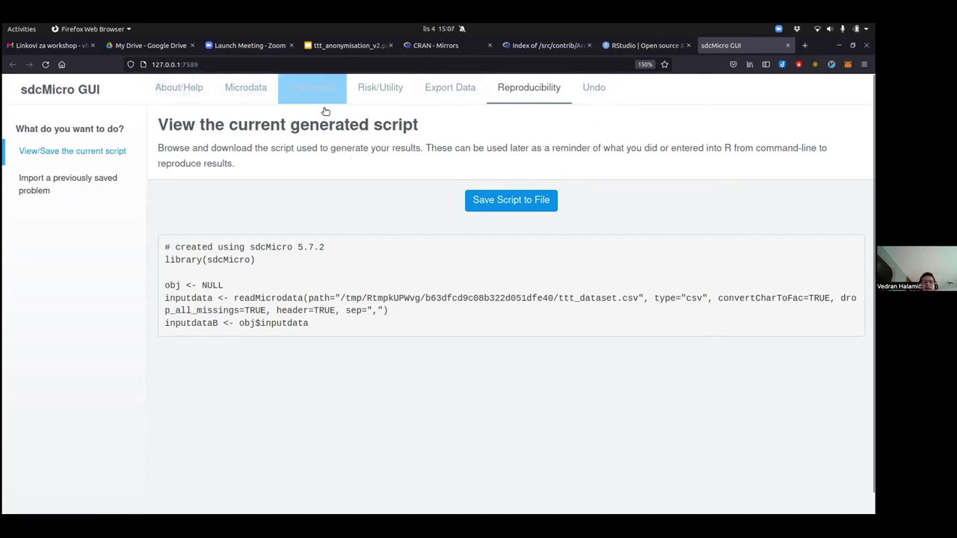
- Display all entries of the loaded microdata in one table and browse through its records
click(259, 93)
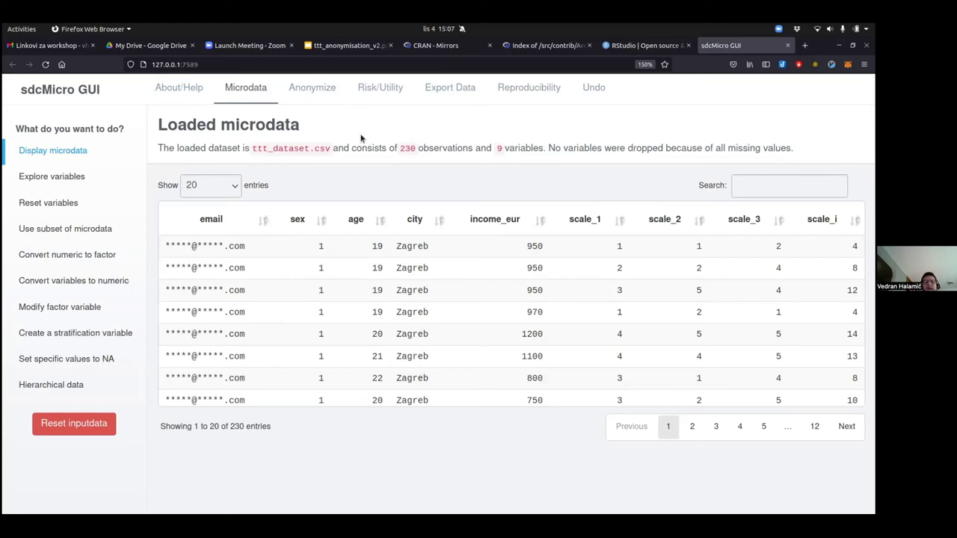
click(743, 189)
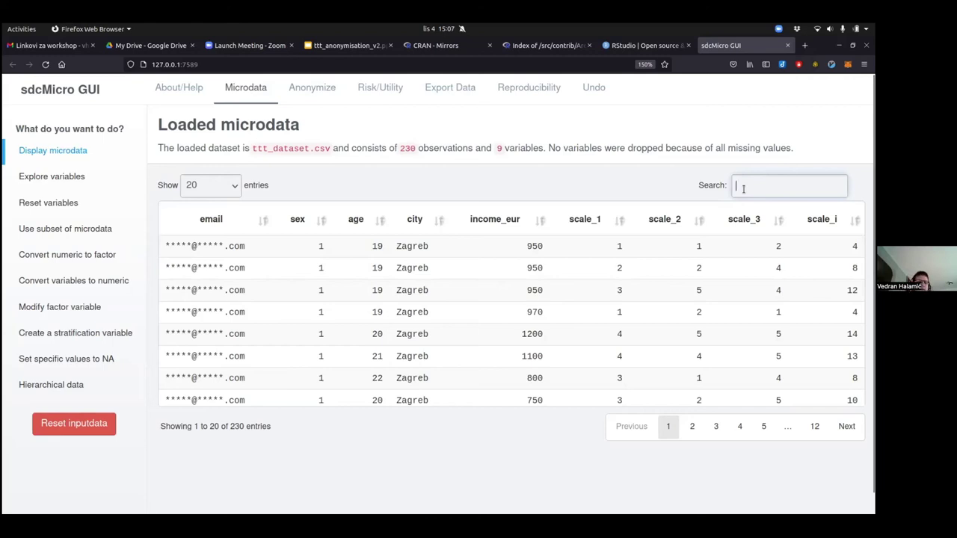
click(232, 184)
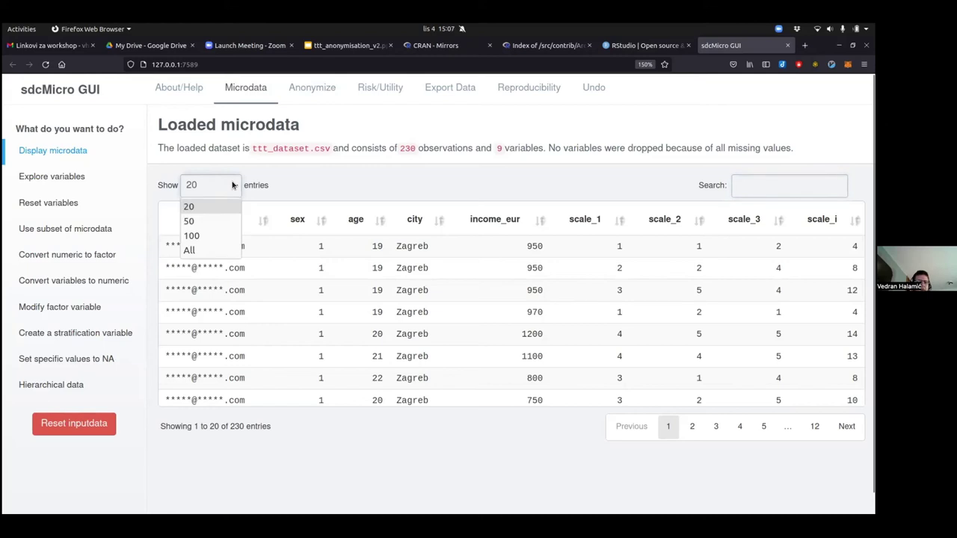
click(217, 255)
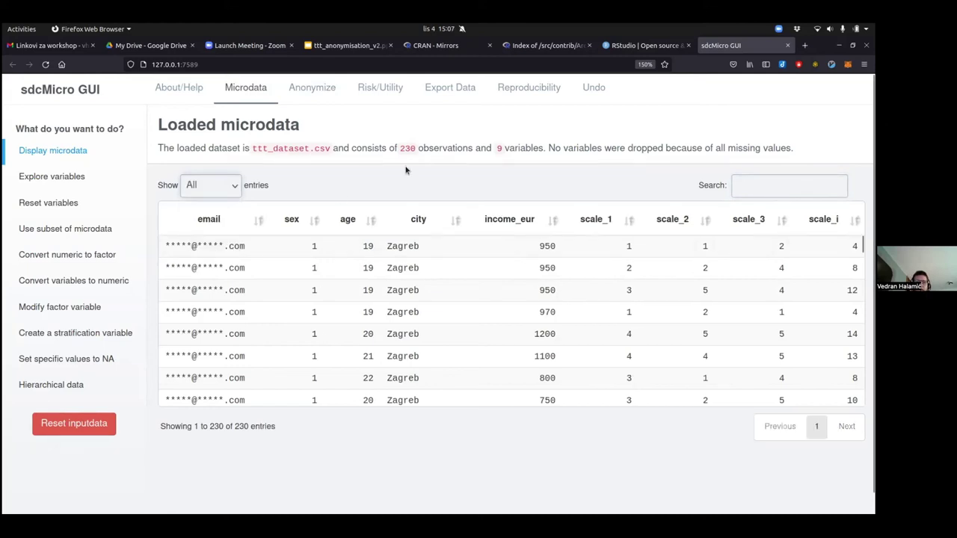
scroll(368, 295, down, 10)
scroll(368, 295, down, 10)
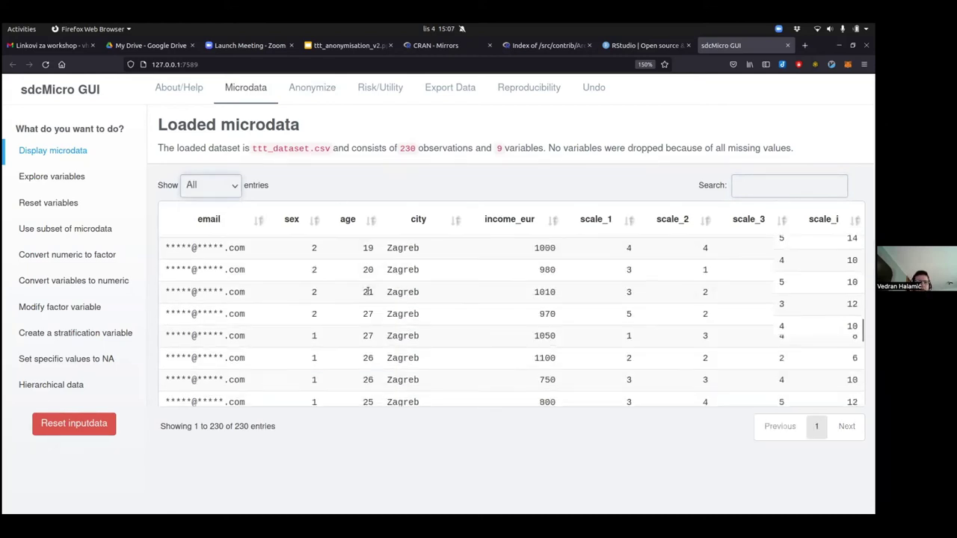
scroll(367, 295, up, 5)
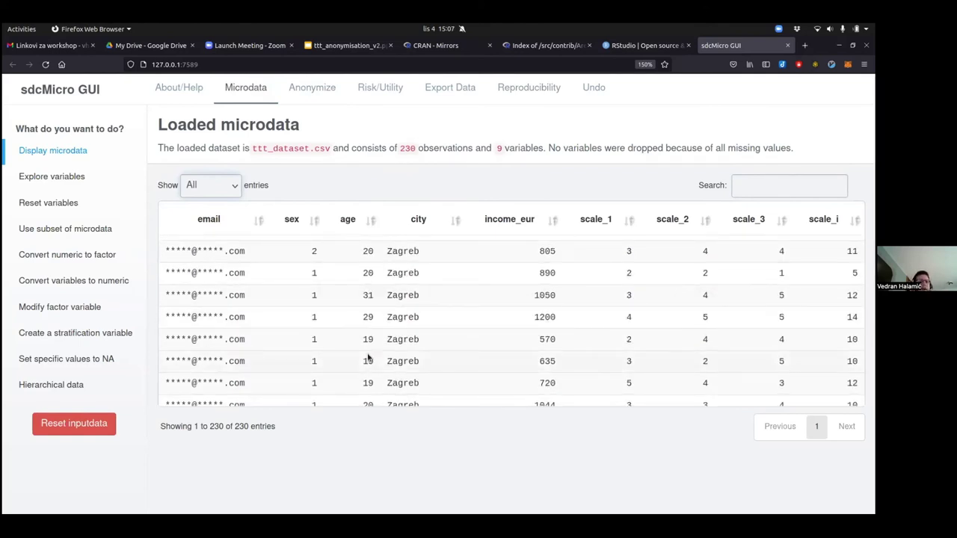
- Explore the original data by plotting sex against income_eur, and examine the plot and summary statistics
click(55, 177)
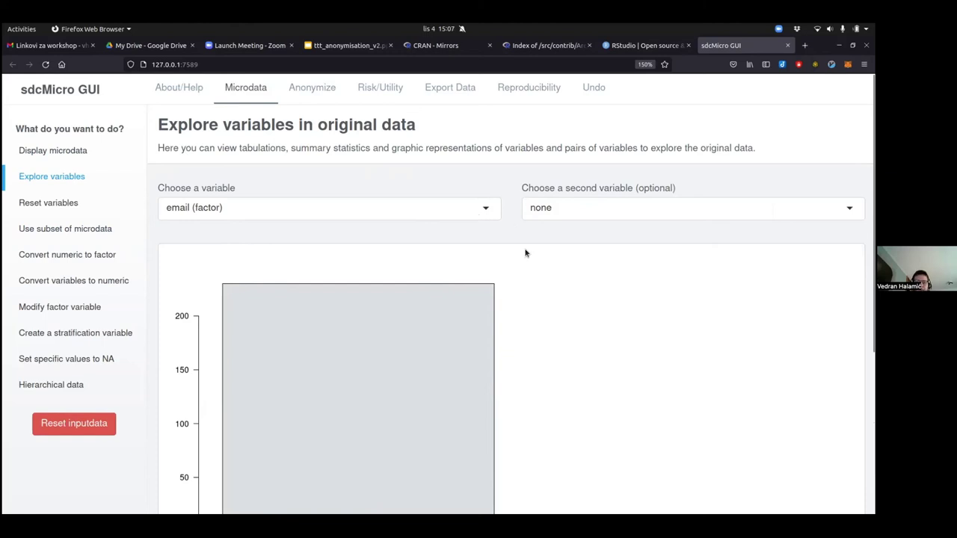
scroll(526, 252, down, 5)
scroll(525, 252, up, 5)
click(481, 209)
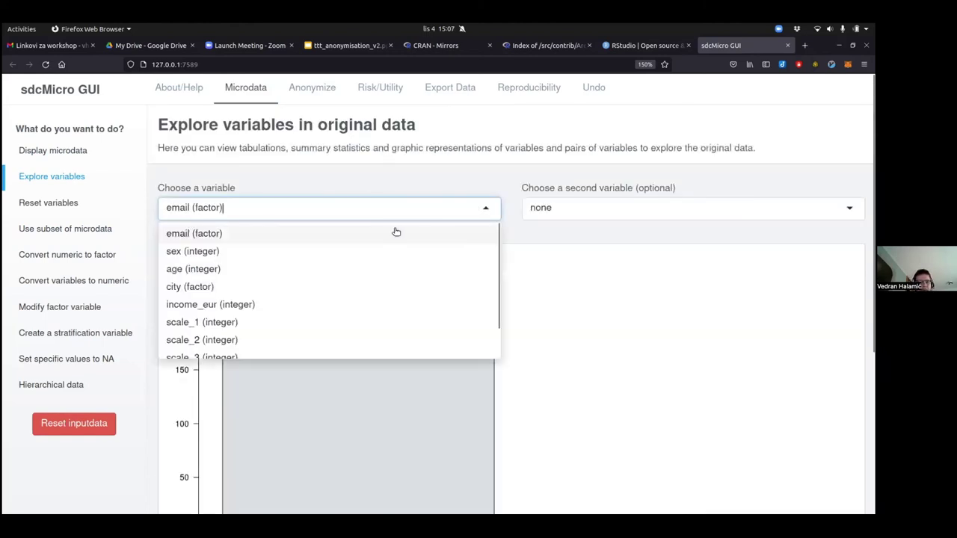
click(211, 253)
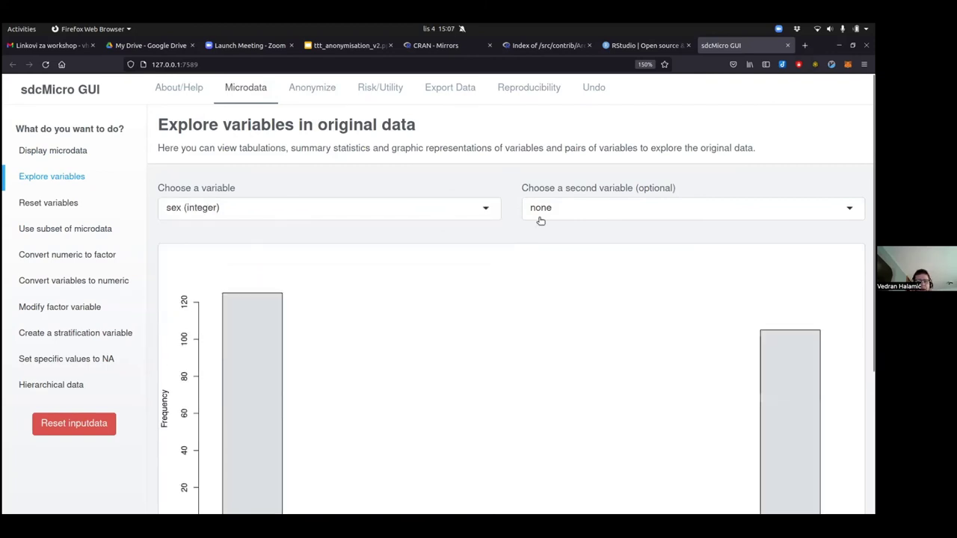
click(598, 210)
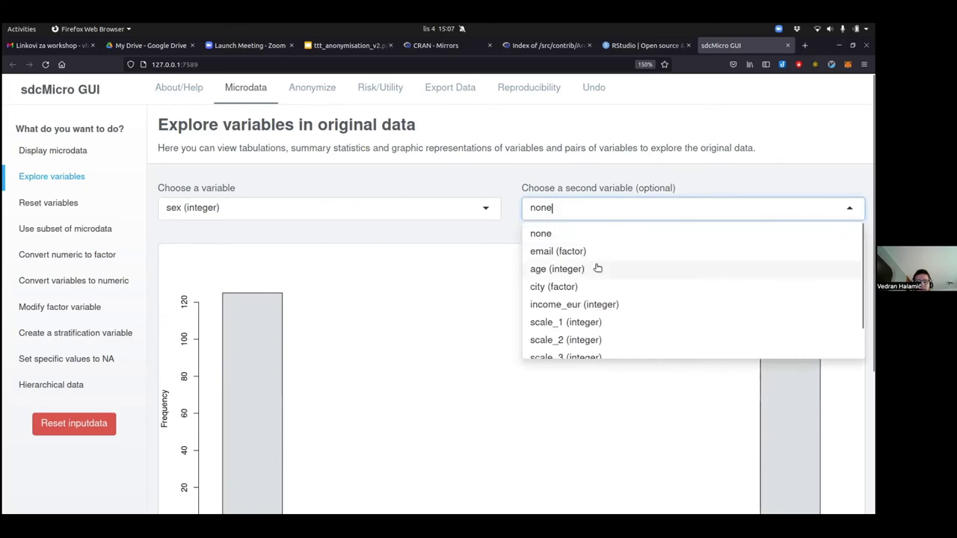
click(599, 305)
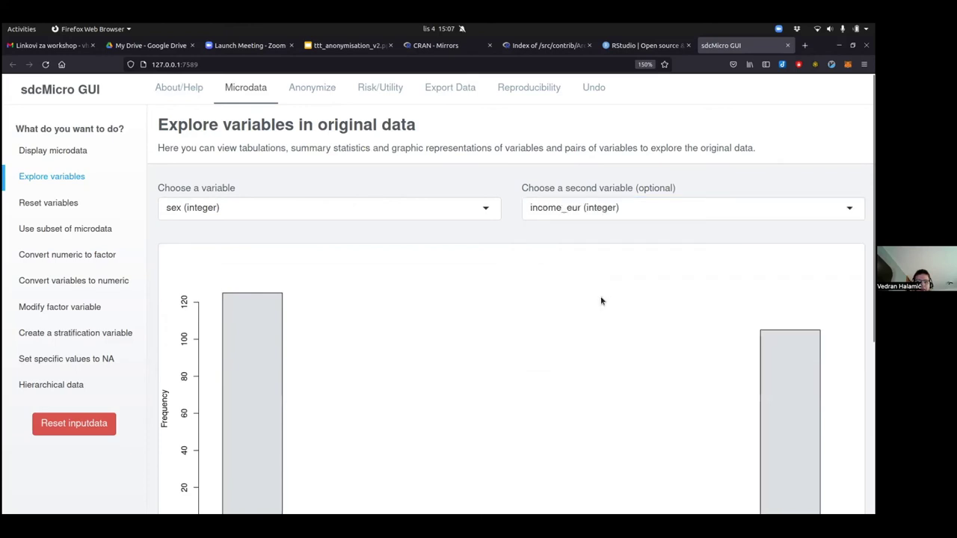
scroll(559, 196, down, 5)
scroll(548, 261, up, 4)
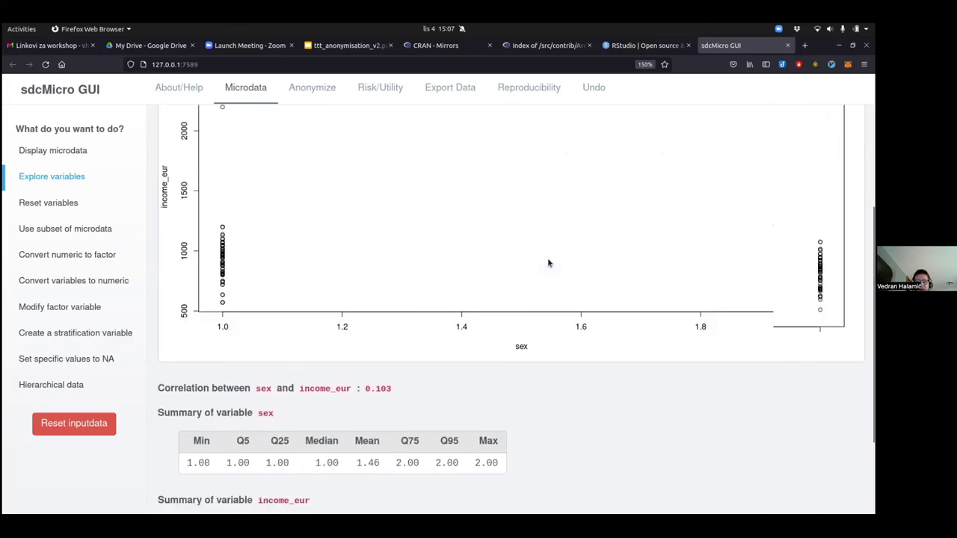
- Review the microdata tools for resetting variables, subsetting, numeric-to-factor conversion, factor modification, stratification, setting values to NA and hierarchical data
click(64, 204)
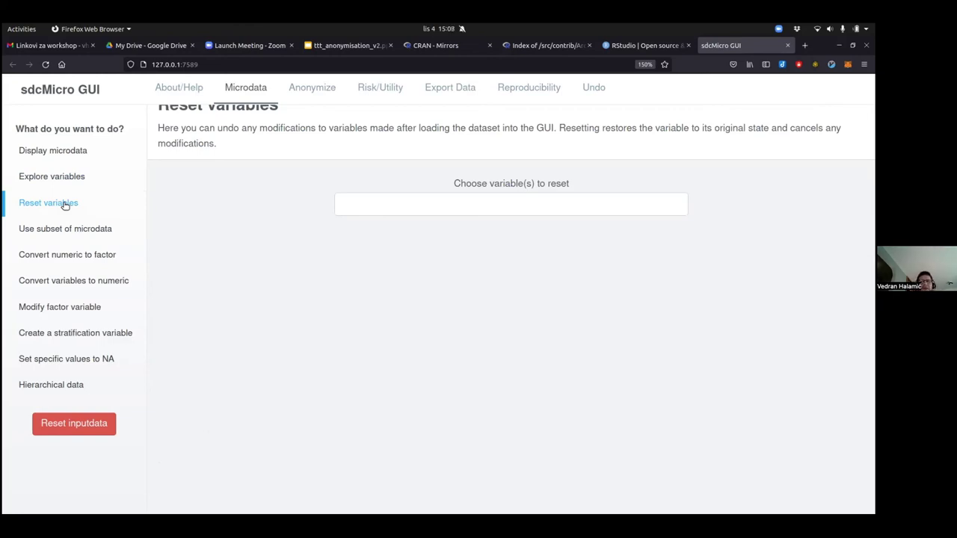
click(63, 229)
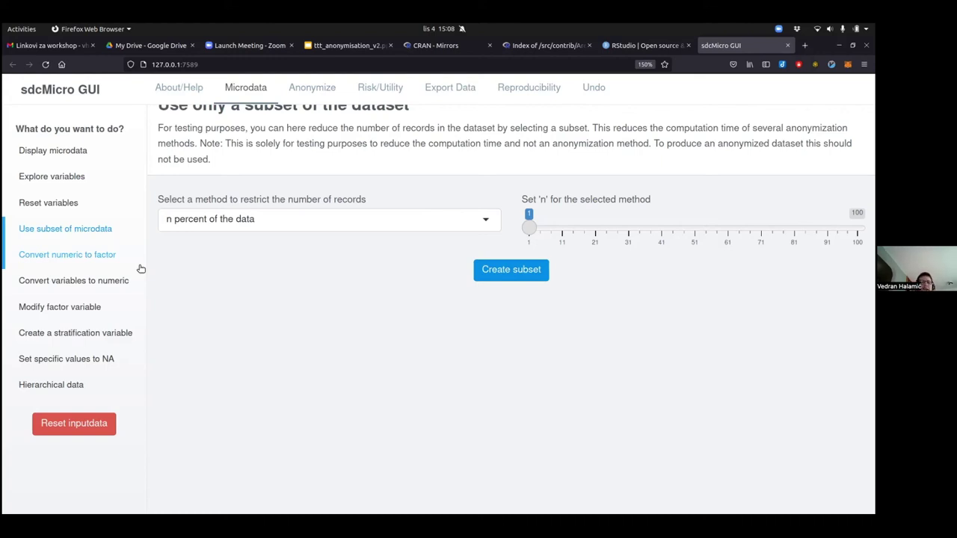
click(87, 267)
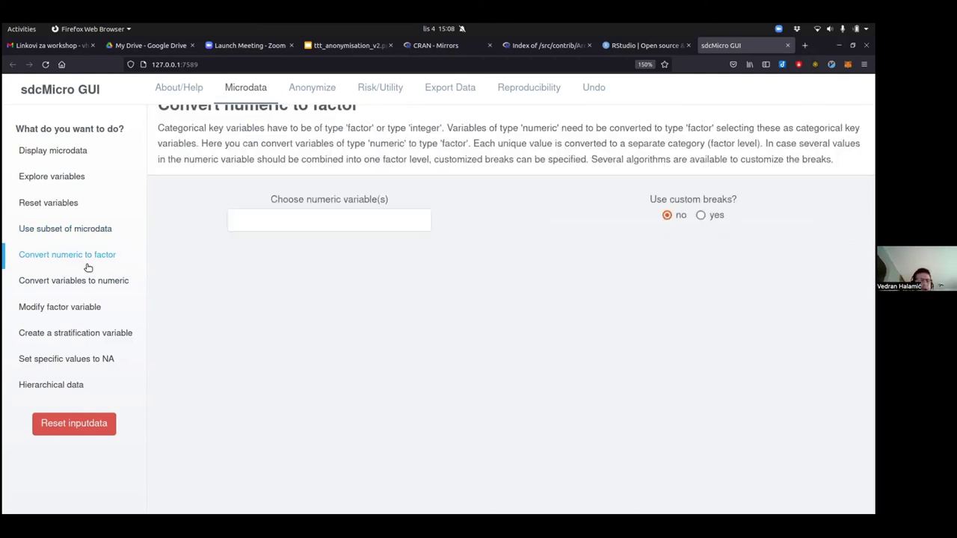
click(75, 308)
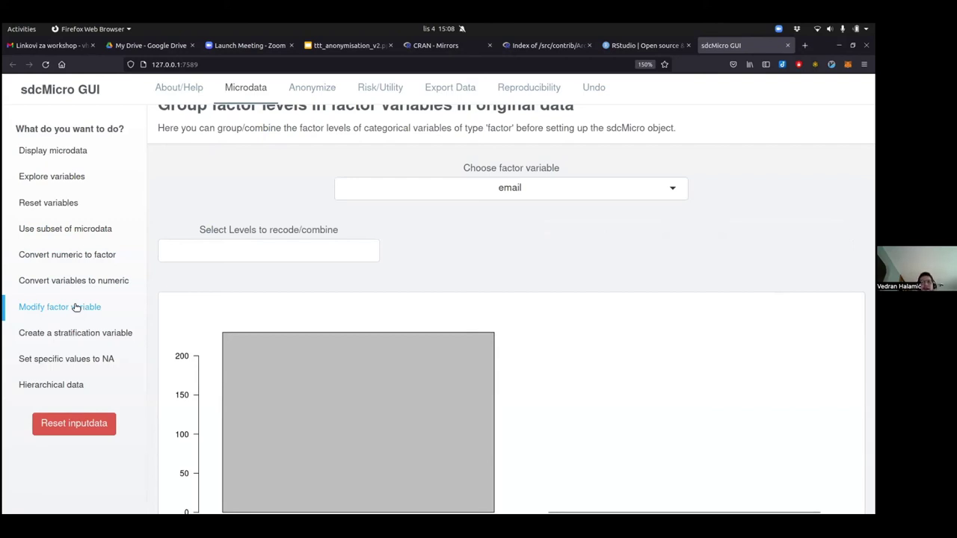
click(65, 337)
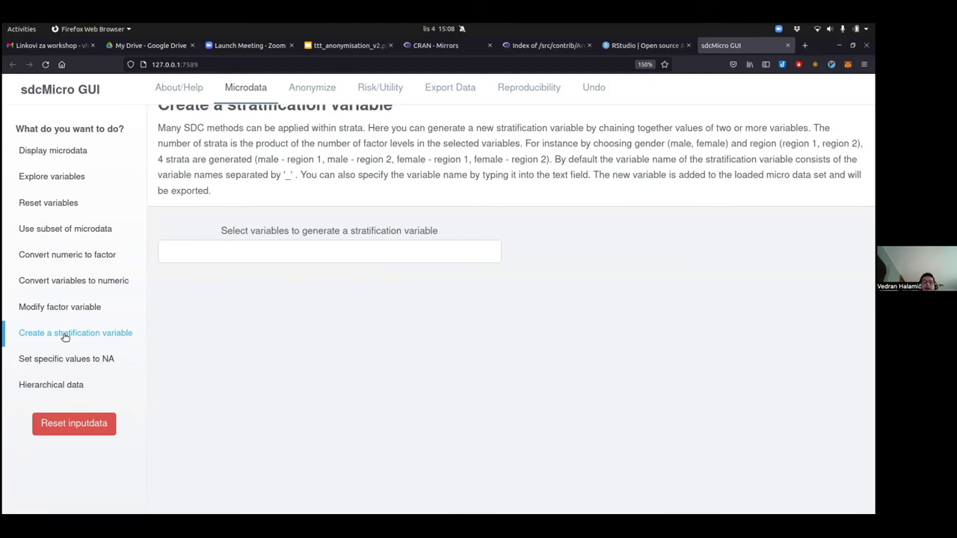
scroll(361, 317, up, 1)
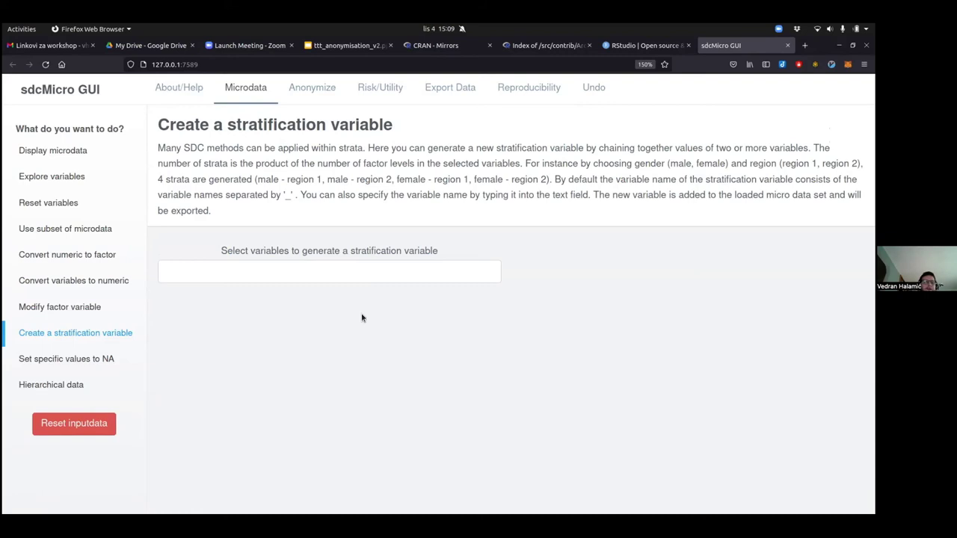
click(98, 360)
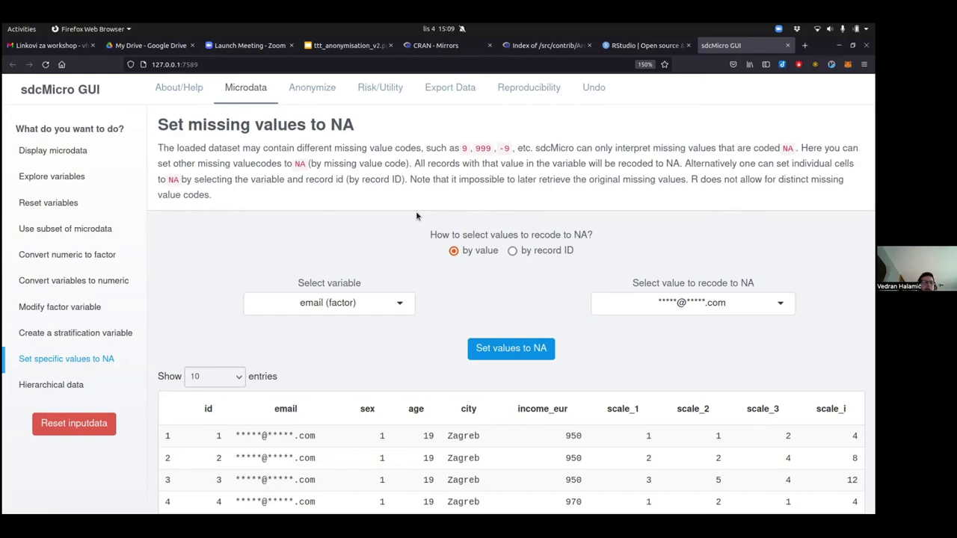
click(59, 385)
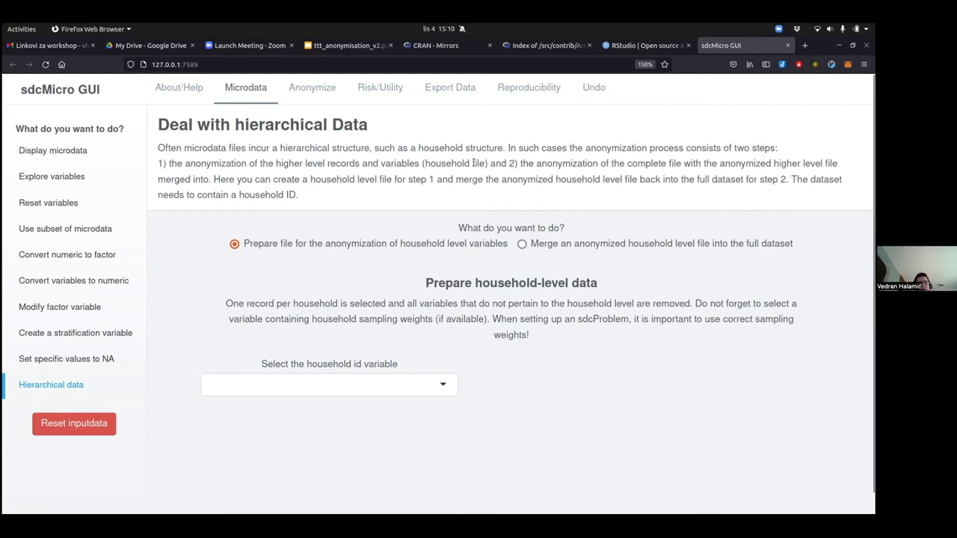
- For the SDC problem, mark email for deletion, sex and city as categorical key variables, and age and income_eur as continuous ones
click(315, 83)
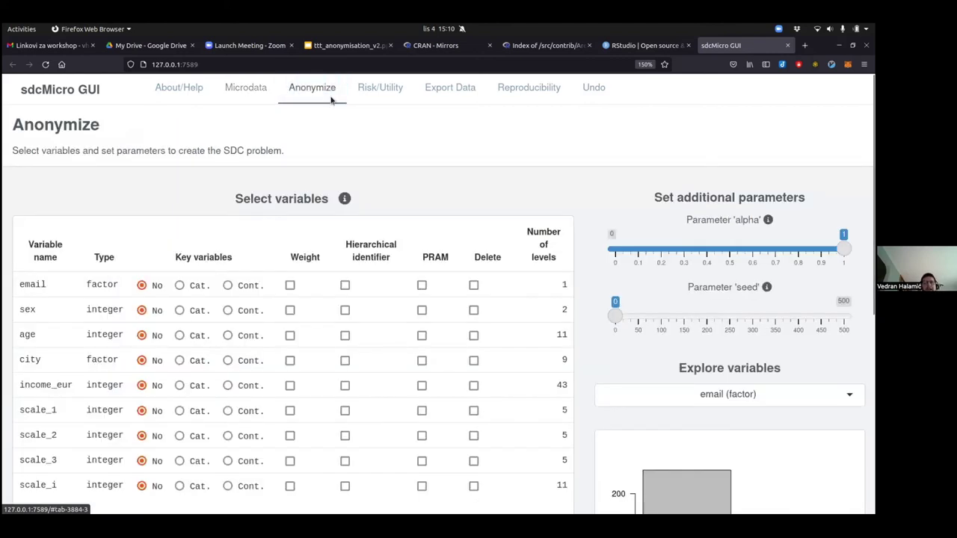
scroll(478, 152, down, 1)
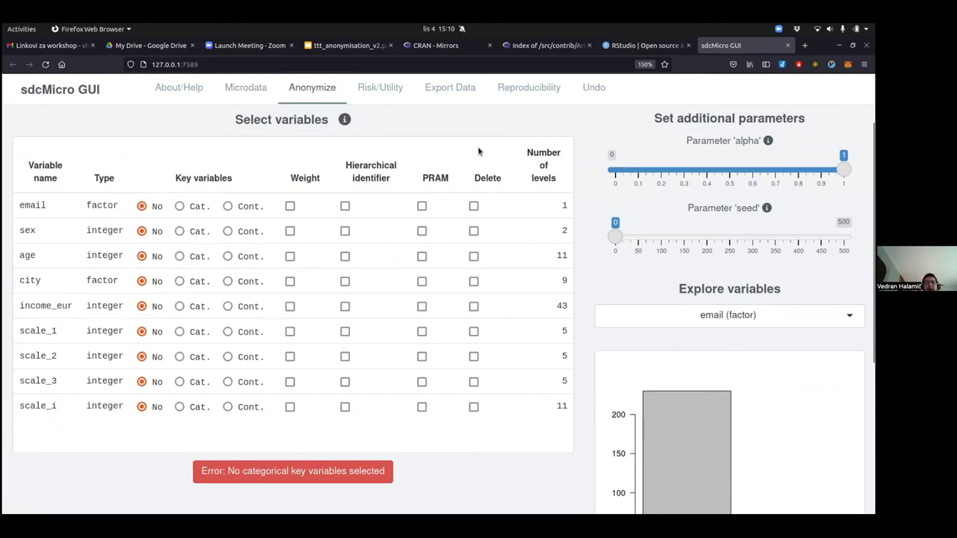
scroll(478, 152, up, 1)
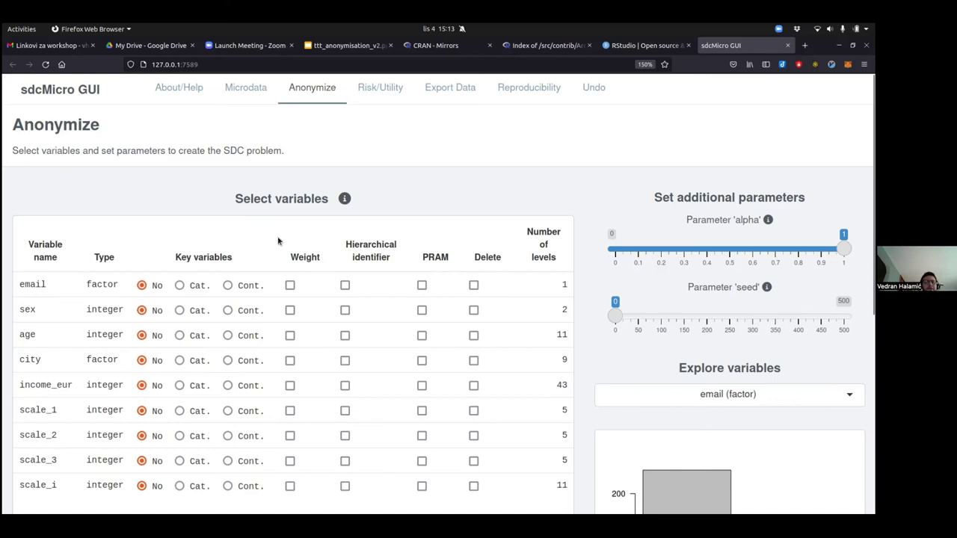
click(474, 286)
click(180, 311)
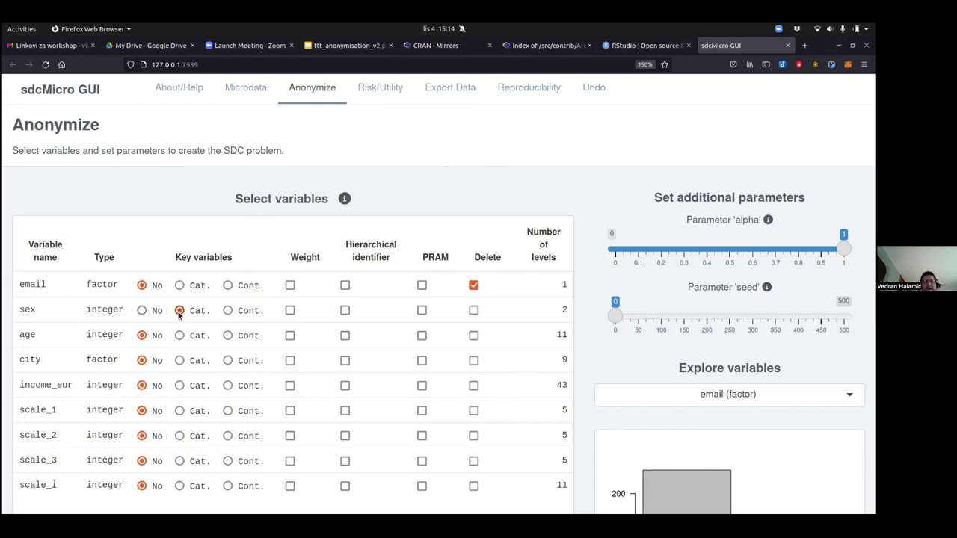
click(228, 336)
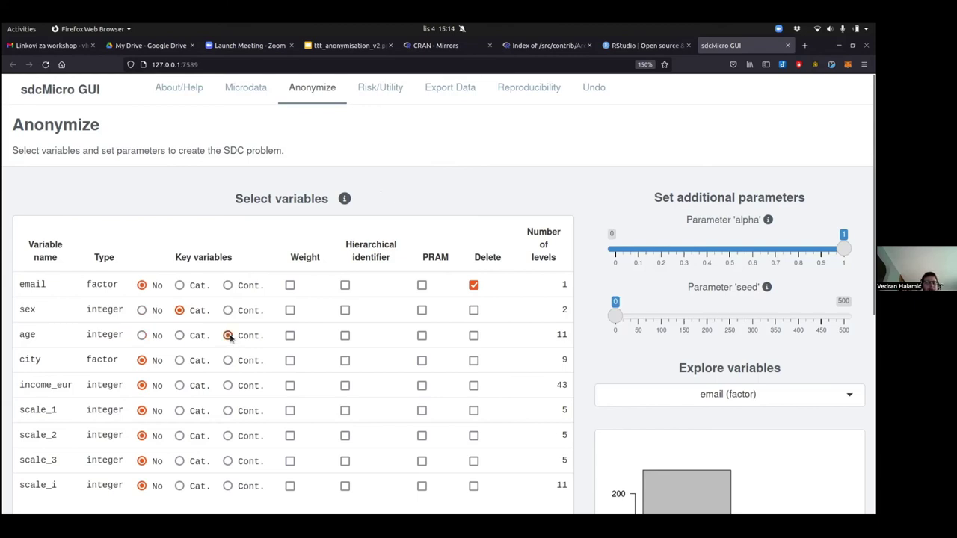
click(178, 363)
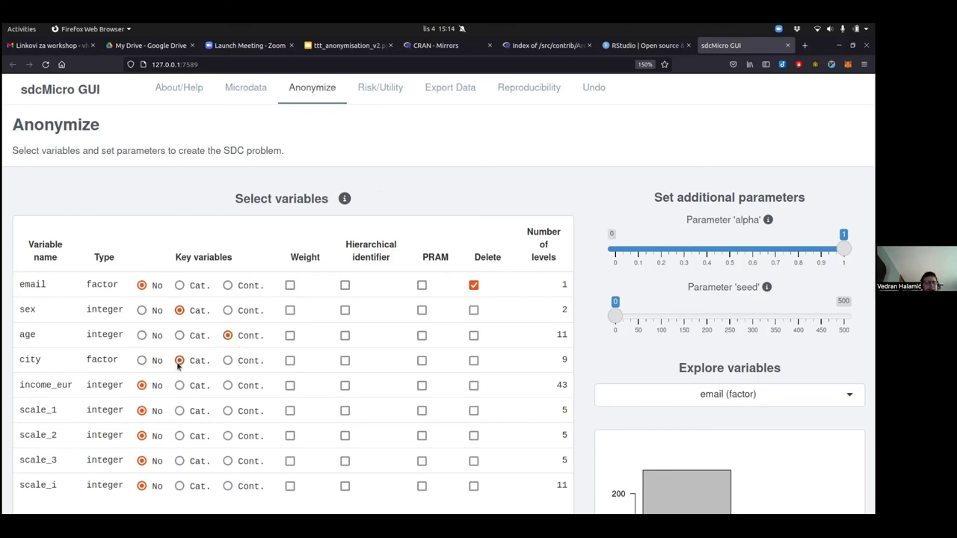
click(227, 385)
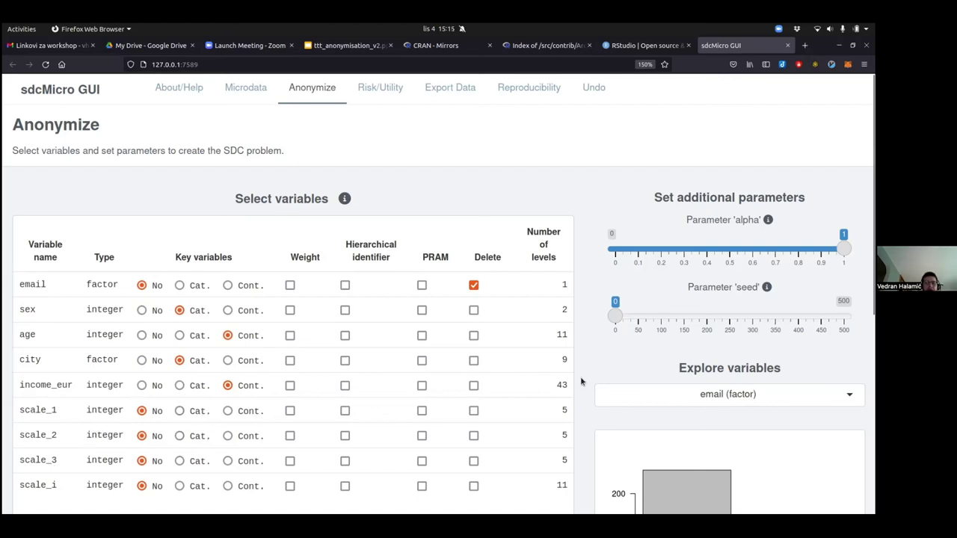
- Review the explanations of the alpha and seed parameters and examine the email variable's plot and frequency table
scroll(605, 381, down, 5)
scroll(606, 381, up, 5)
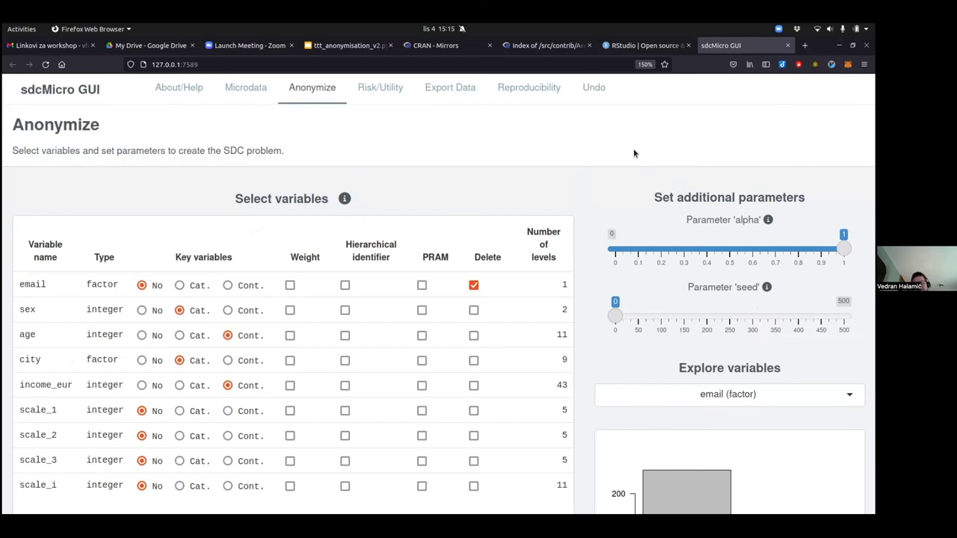
mouse_move(770, 223)
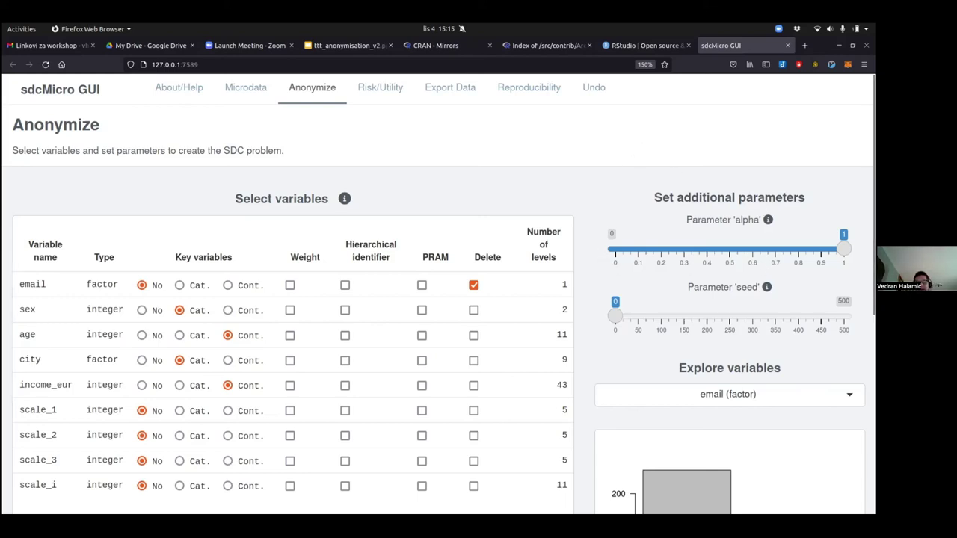
mouse_move(767, 290)
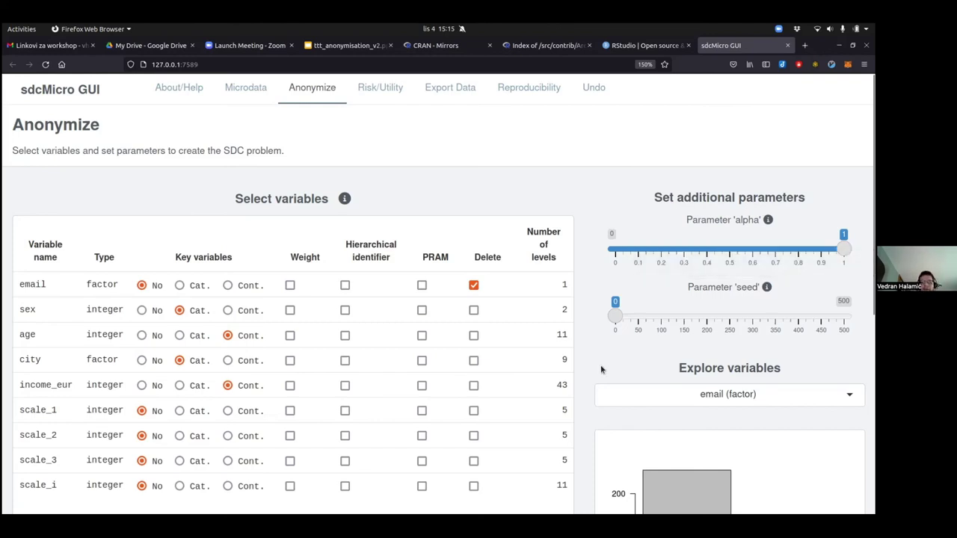
scroll(602, 369, down, 5)
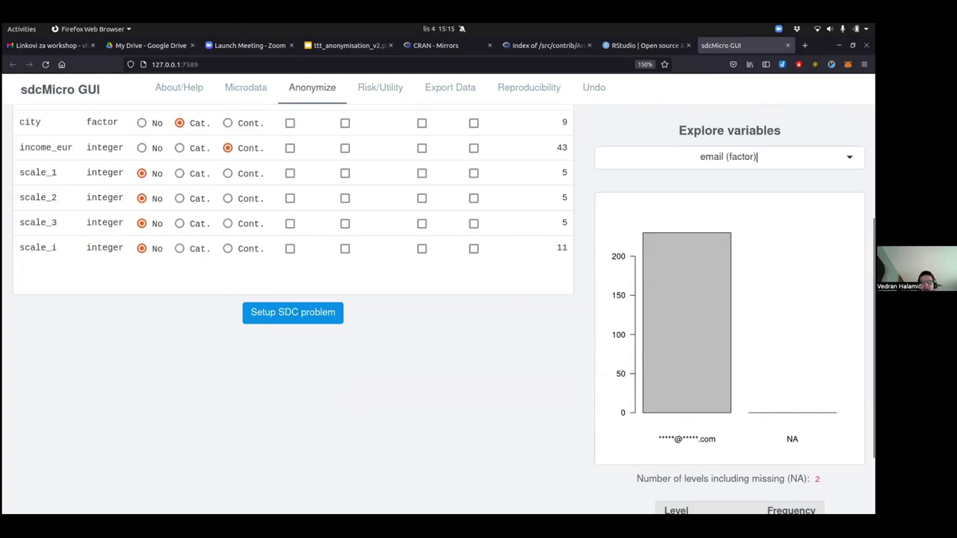
click(757, 157)
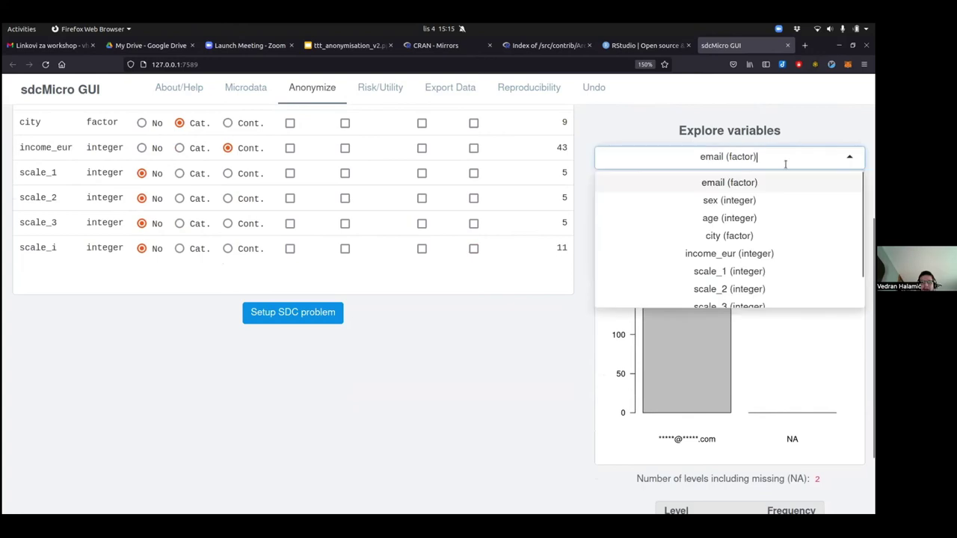
click(656, 131)
scroll(659, 374, down, 2)
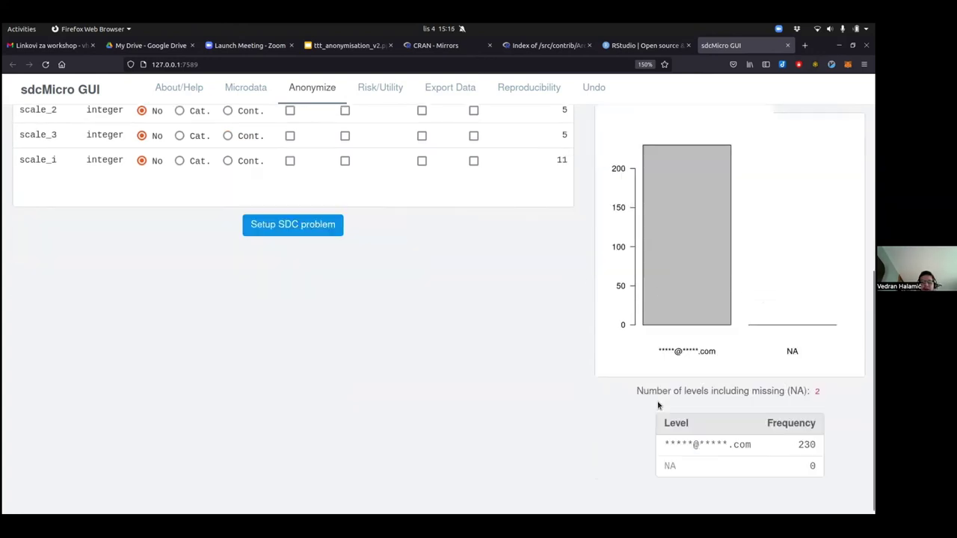
scroll(651, 396, up, 7)
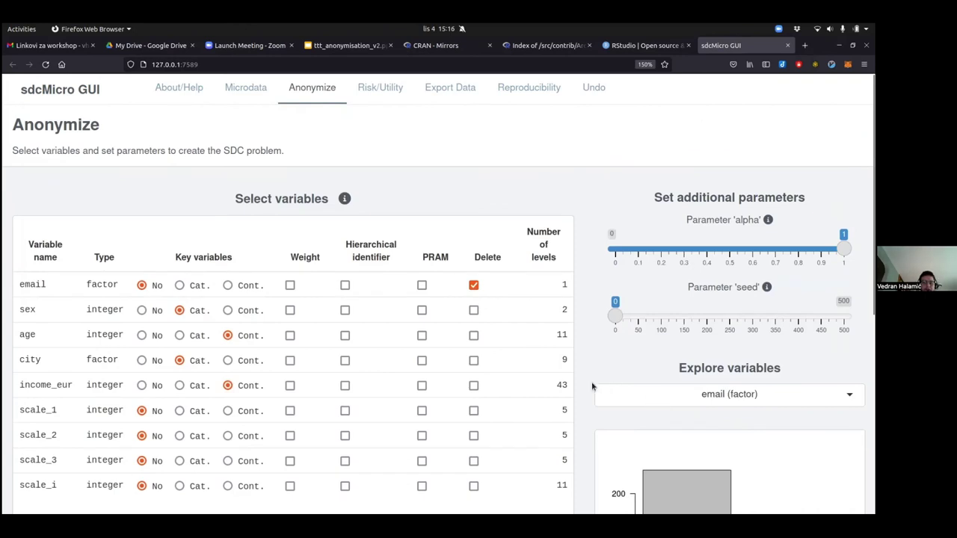
- Set up the SDC problem and review its summary of key variables, risk measures, k-anonymity and information loss
scroll(593, 387, down, 2)
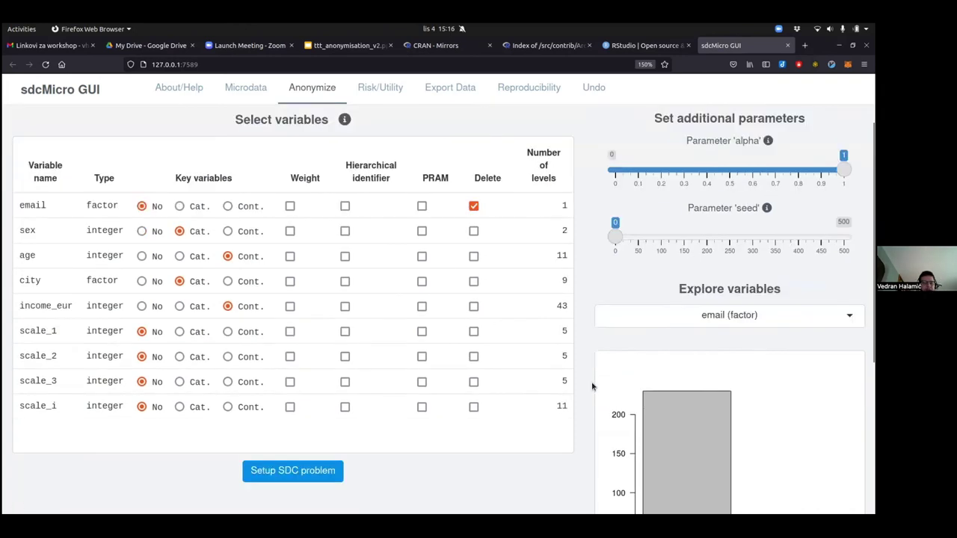
click(311, 472)
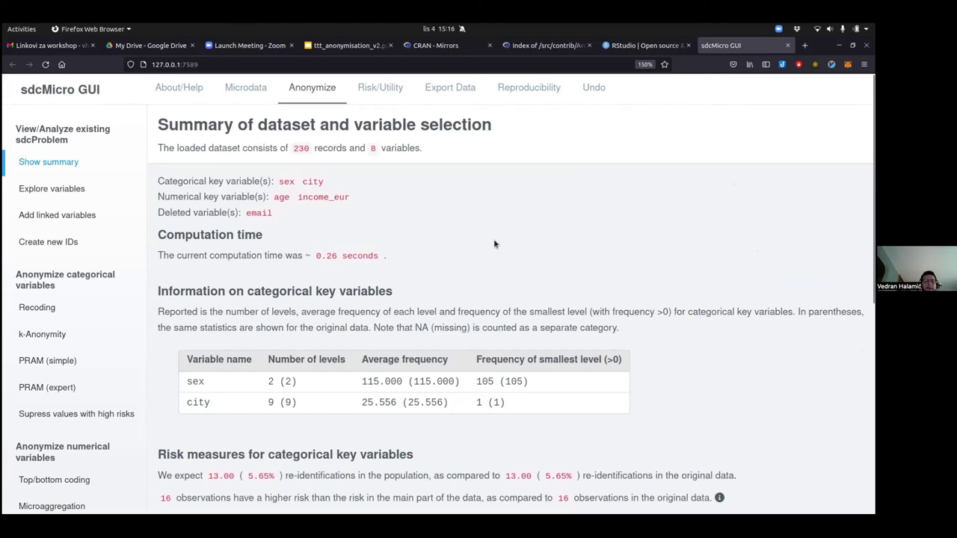
scroll(494, 239, down, 3)
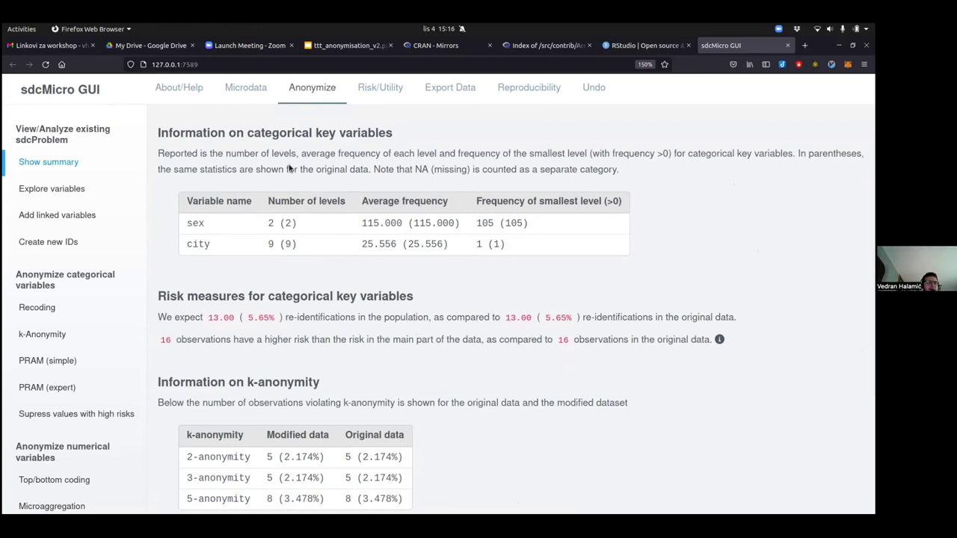
scroll(404, 346, down, 1)
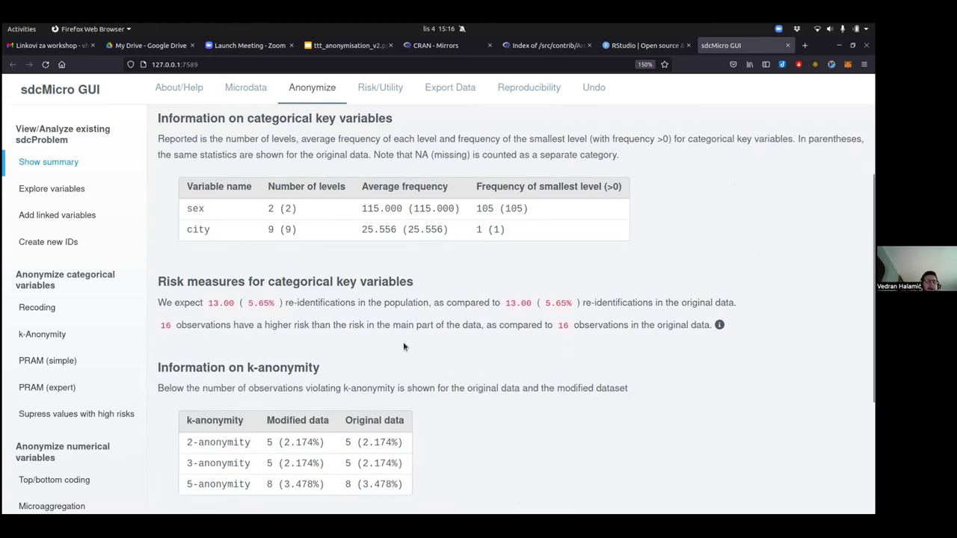
scroll(404, 346, down, 3)
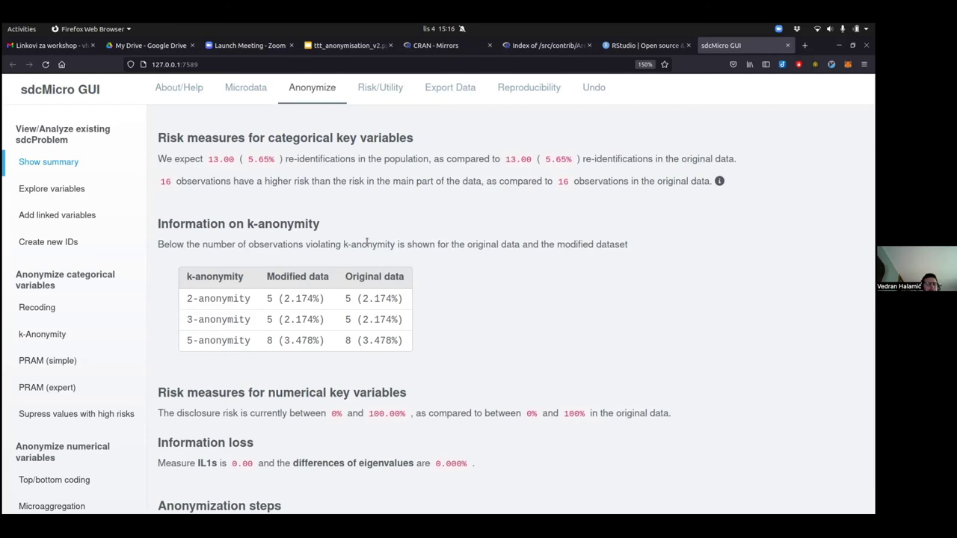
scroll(366, 243, down, 1)
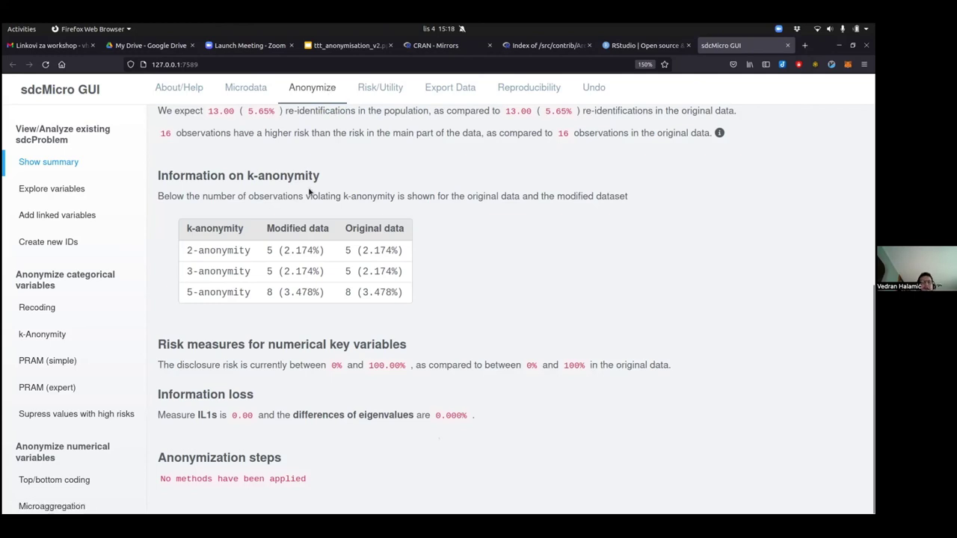
- Choose city as the categorical key variable for recoding and examine the frequencies of its levels
click(37, 307)
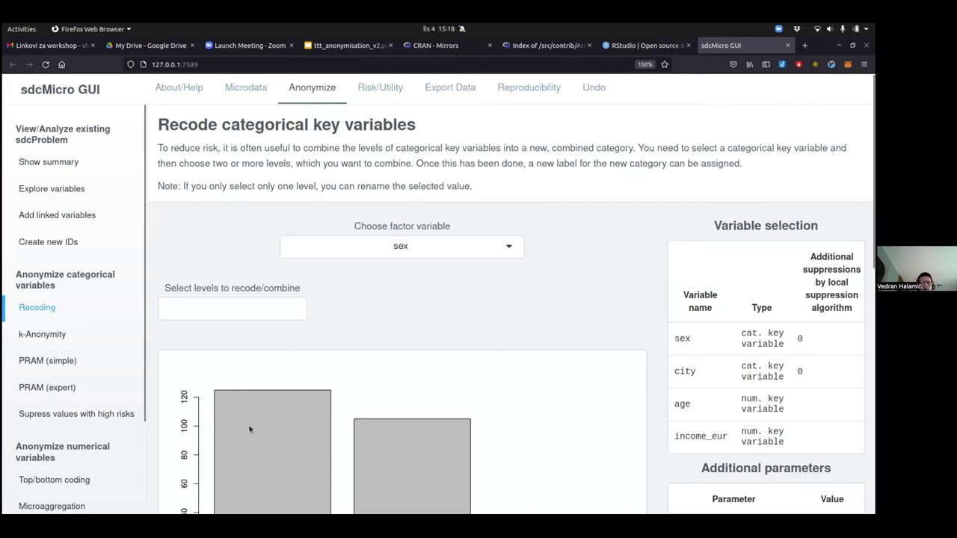
click(460, 253)
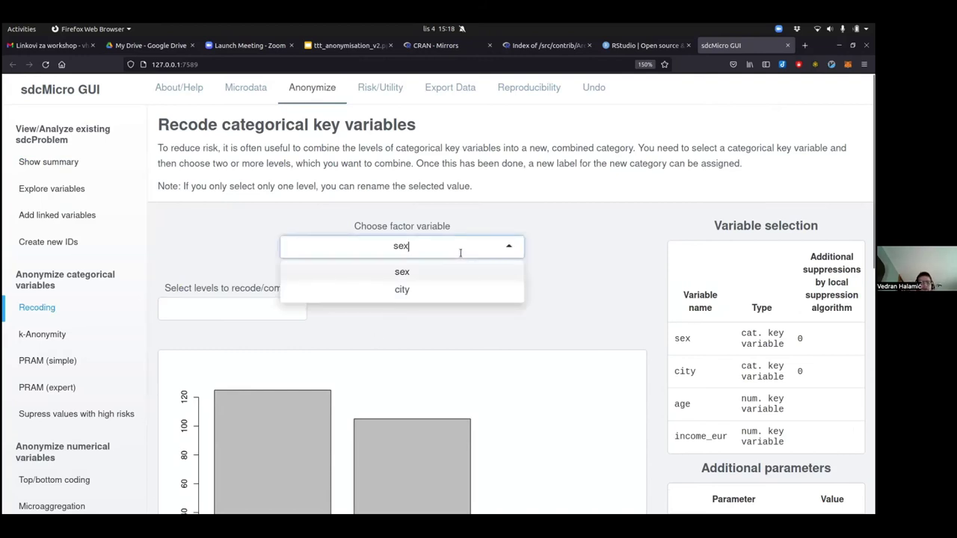
click(400, 291)
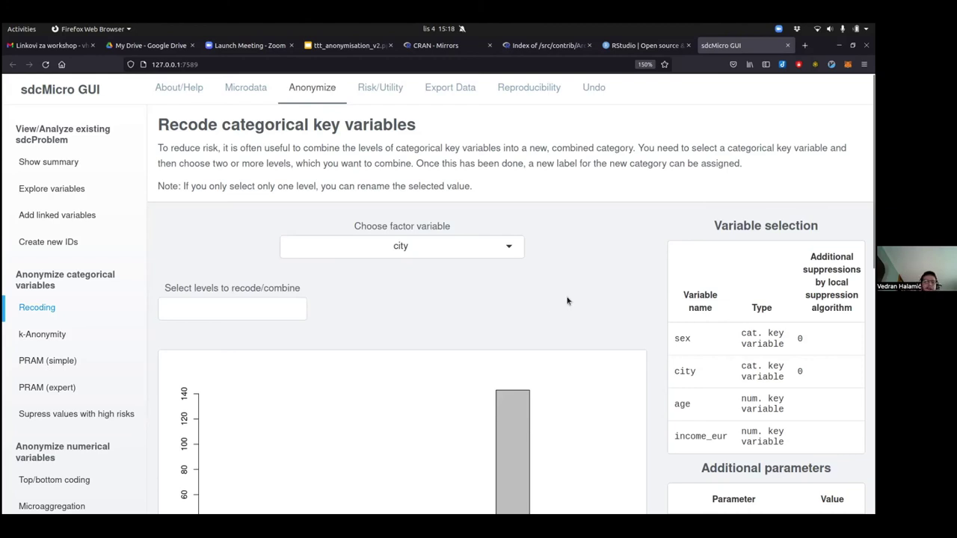
scroll(588, 300, down, 5)
scroll(586, 303, up, 3)
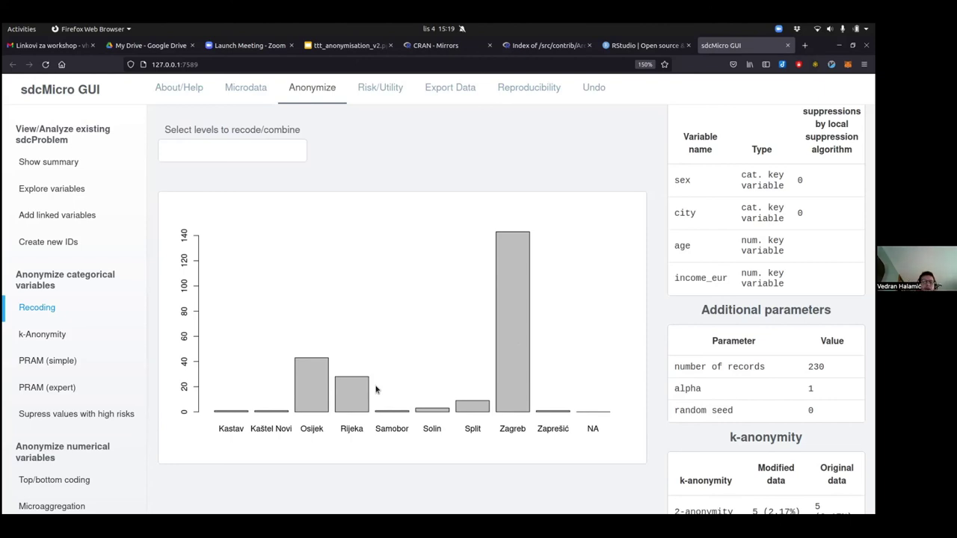
scroll(377, 389, up, 2)
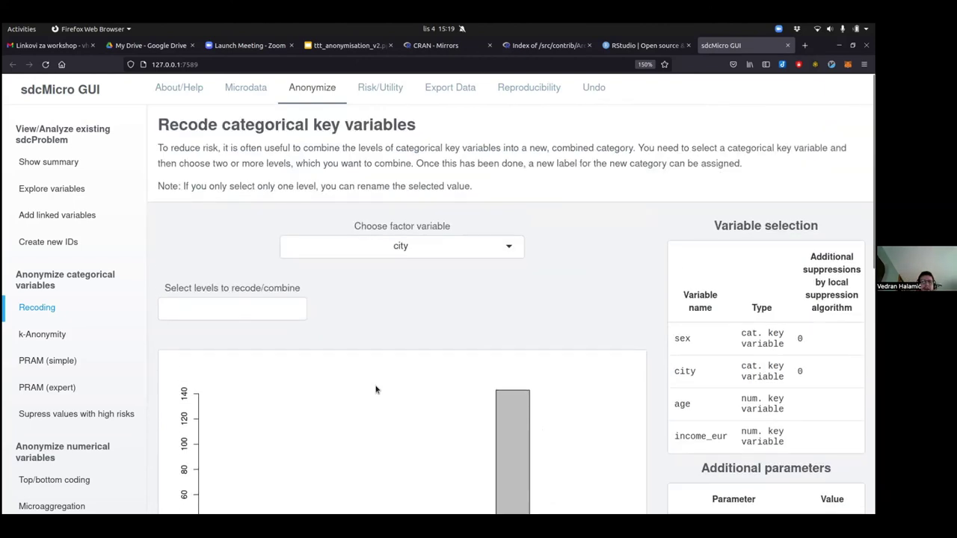
- Combine the city levels Zaprešić and Samobor into a new level labelled Zagrebacka, and check the updated plot and k-anonymity table
click(241, 303)
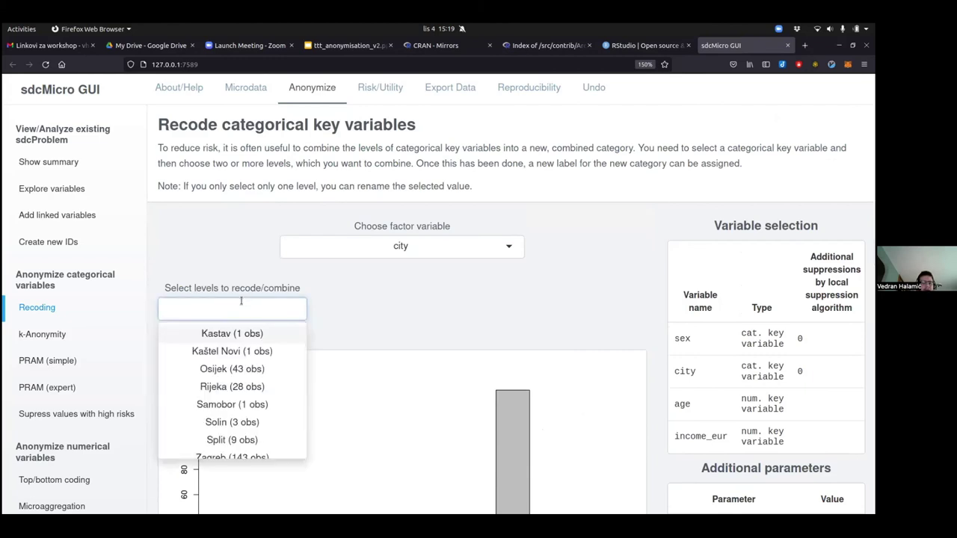
scroll(254, 386, down, 1)
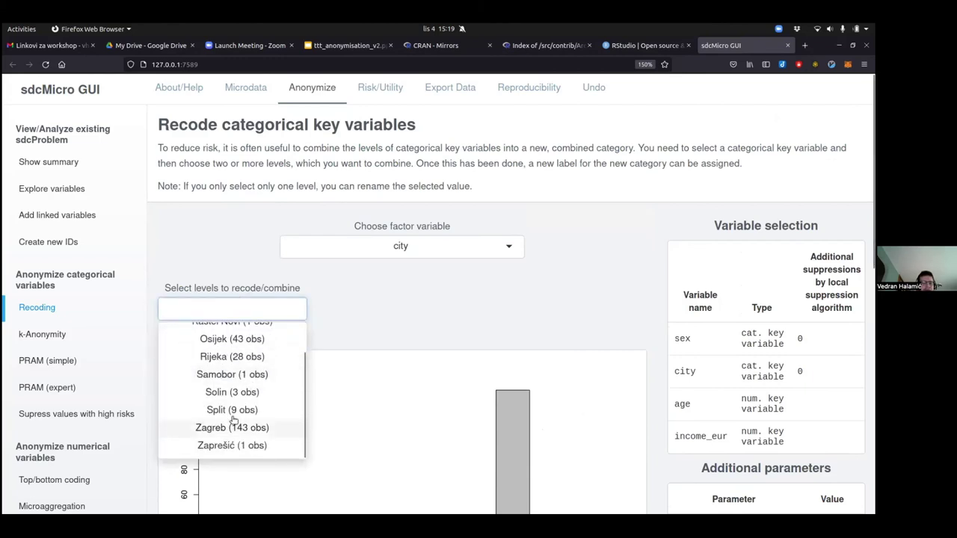
click(238, 446)
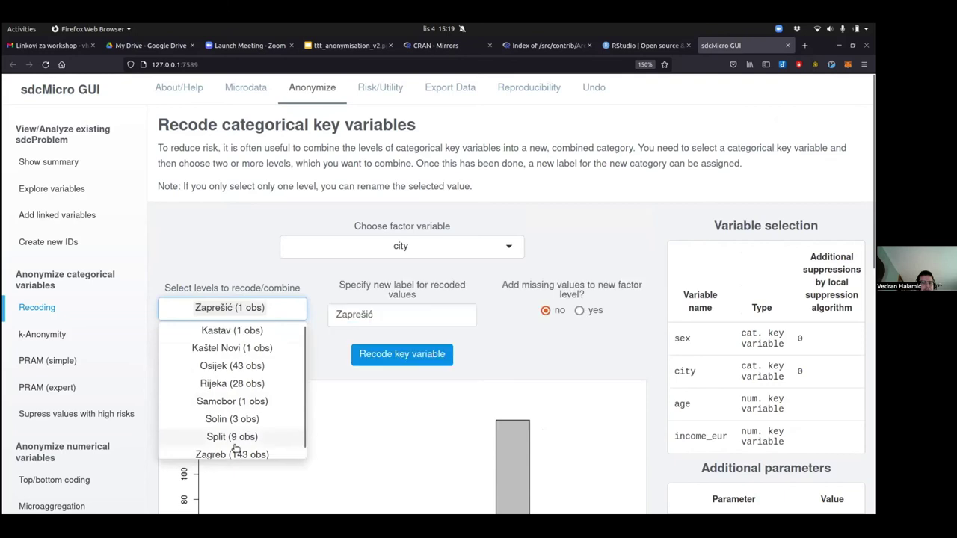
click(232, 404)
triple_click(451, 310)
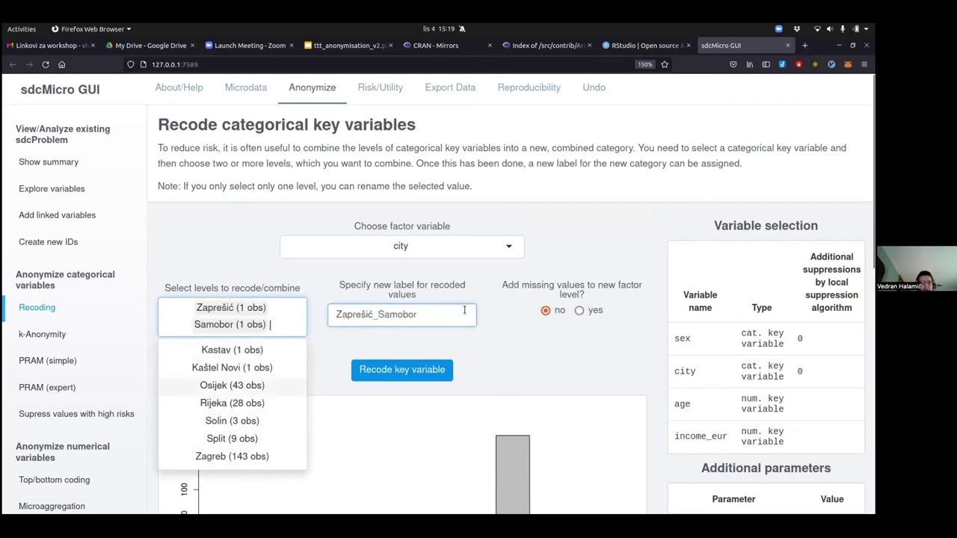
text(Zg)
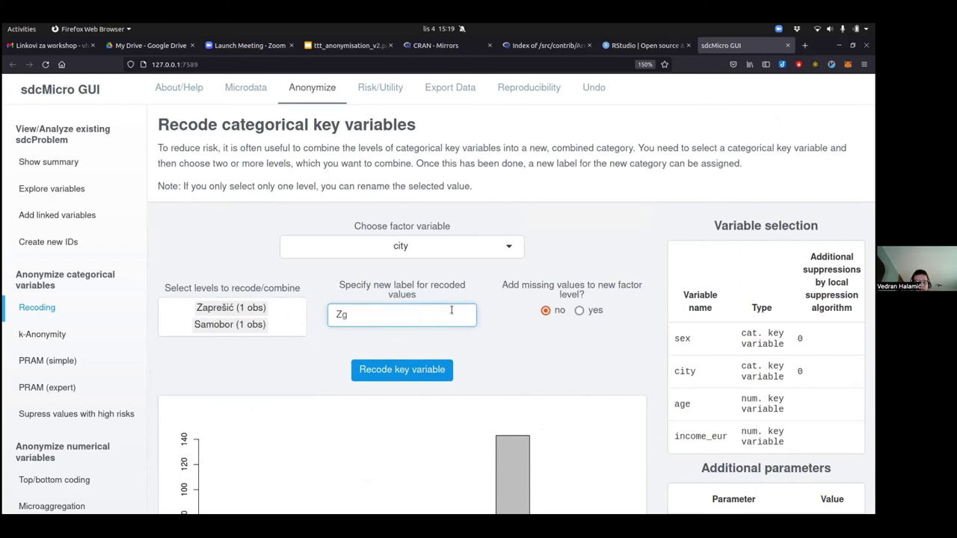
key(BackSpace)
text(agre)
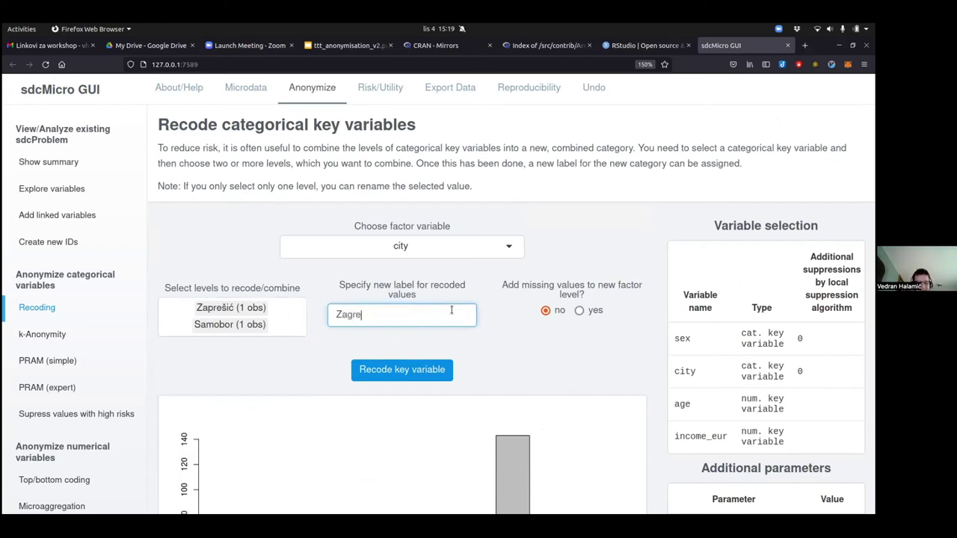
text(backi)
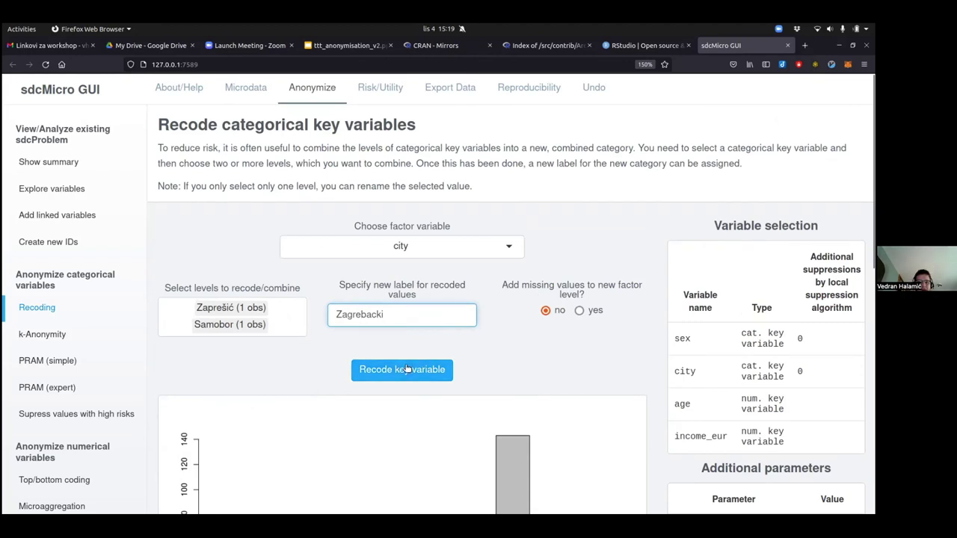
key(BackSpace)
text(a)
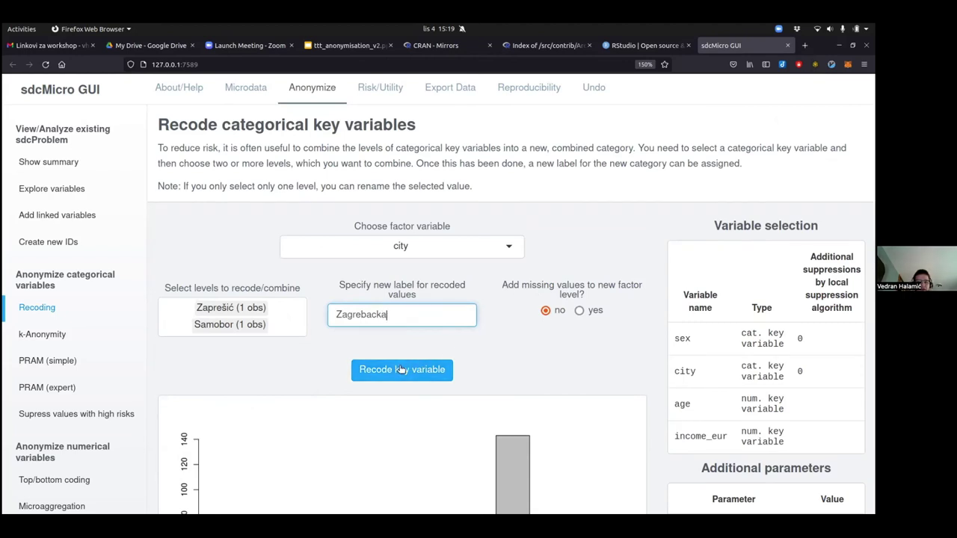
click(402, 369)
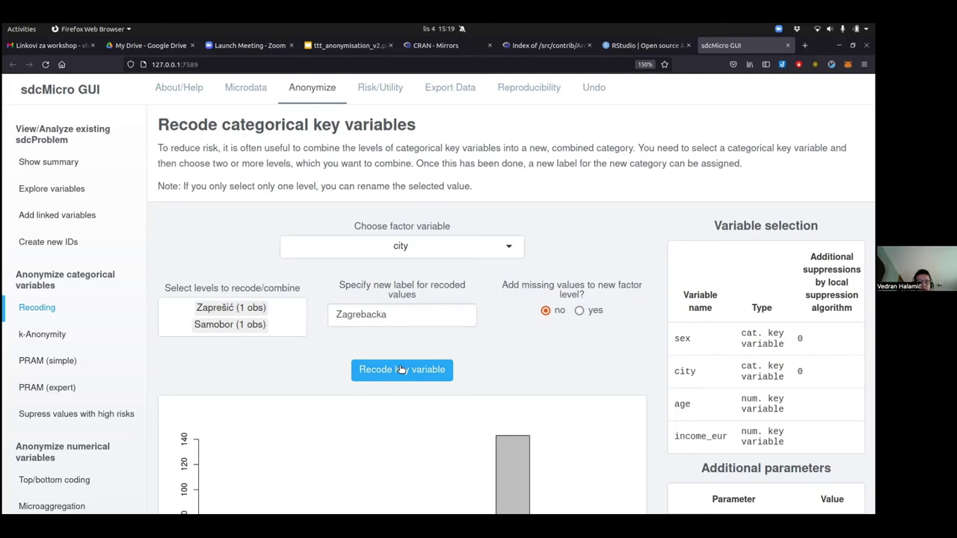
scroll(501, 320, down, 4)
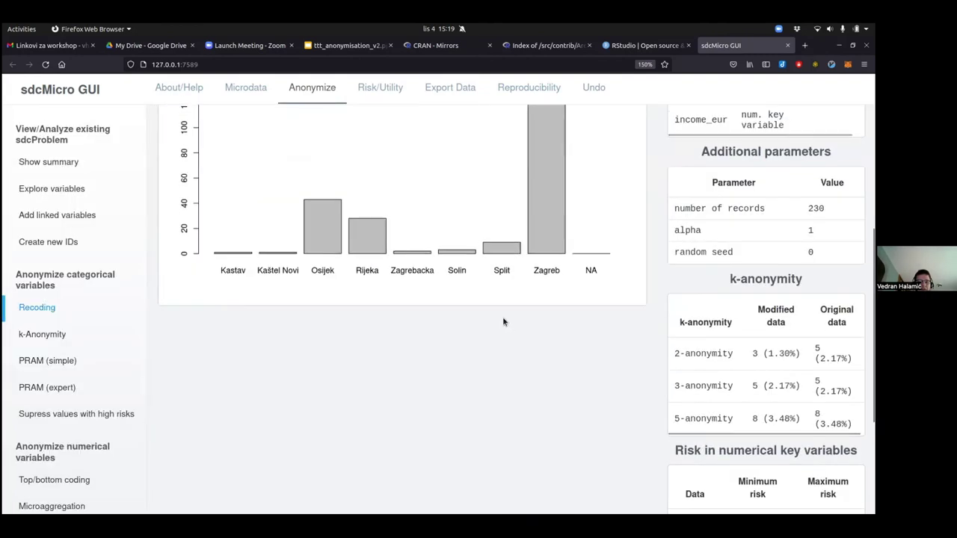
- Combine the city levels Kastav and Rijeka into a new level labelled Primorsko goranska
scroll(503, 322, up, 4)
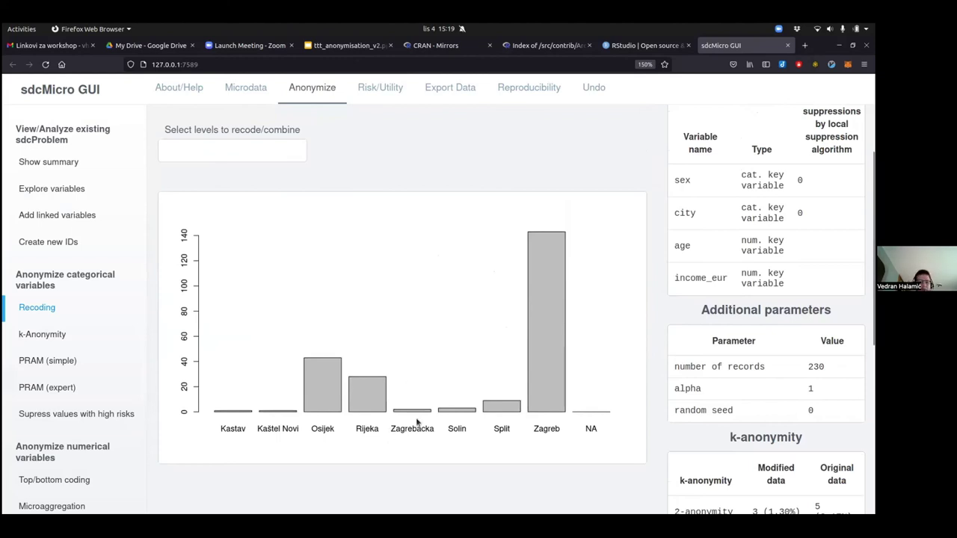
scroll(390, 196, up, 1)
scroll(391, 197, up, 3)
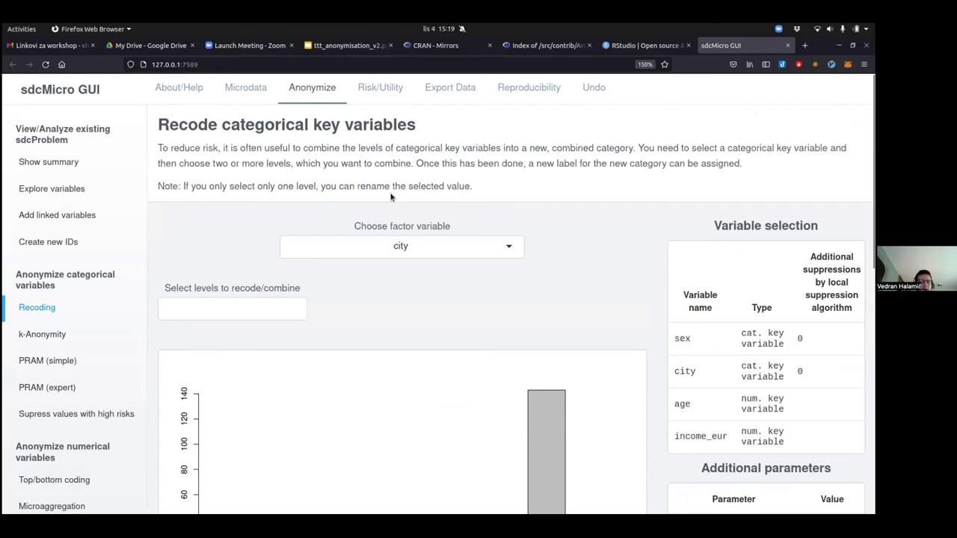
click(223, 303)
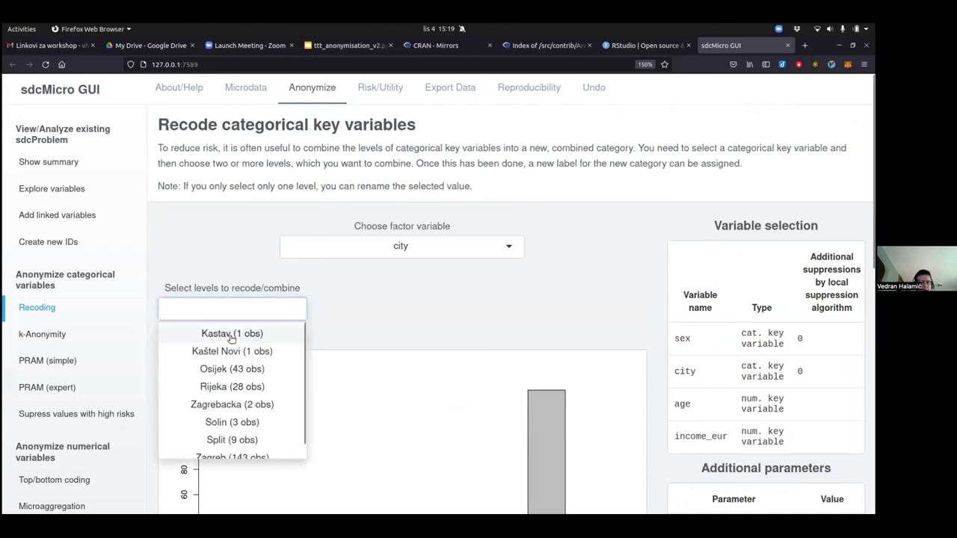
click(225, 334)
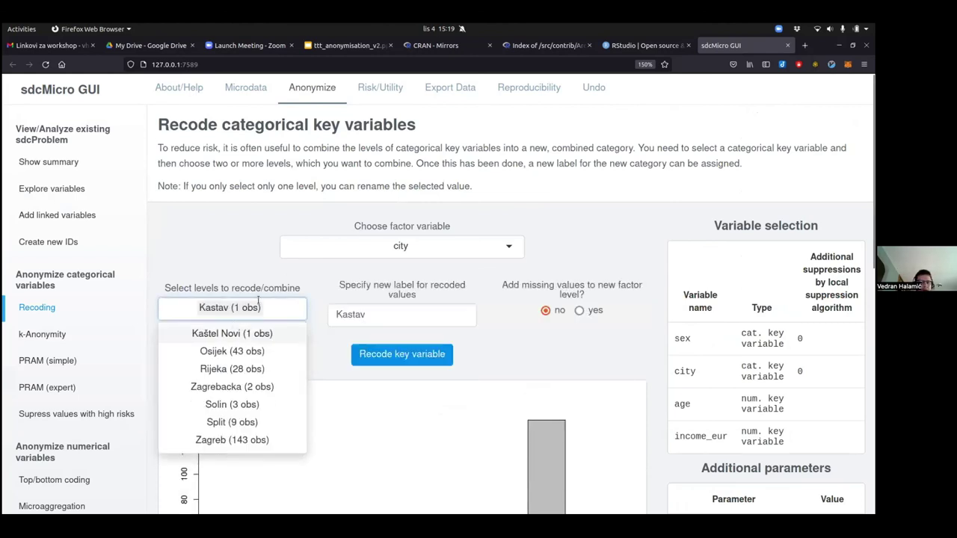
click(238, 369)
click(410, 320)
key(ctrl+a)
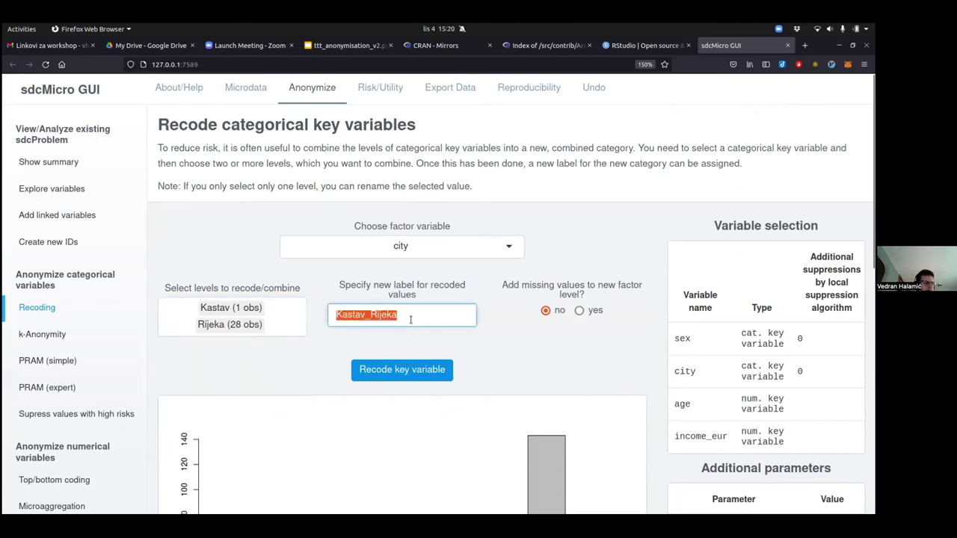
text(Pri)
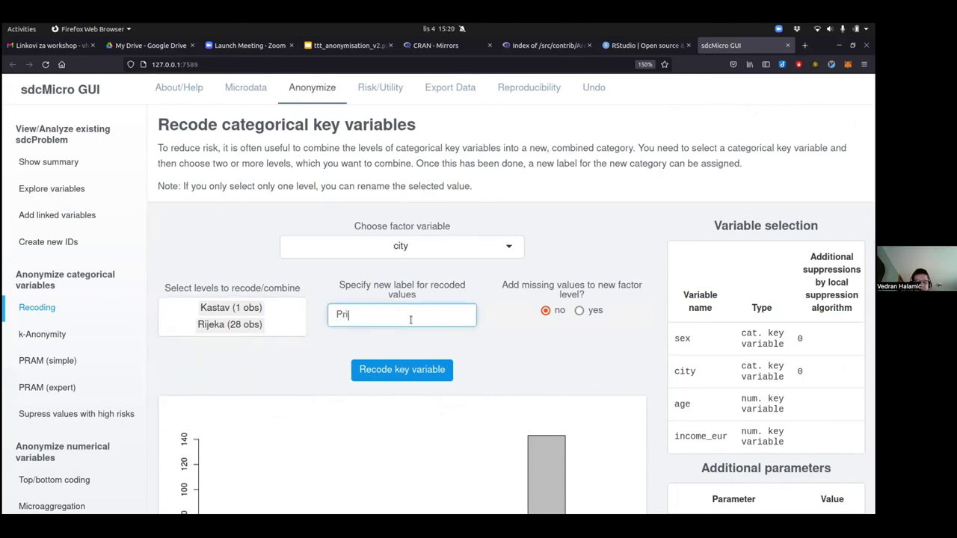
text(morsko goranska)
click(399, 370)
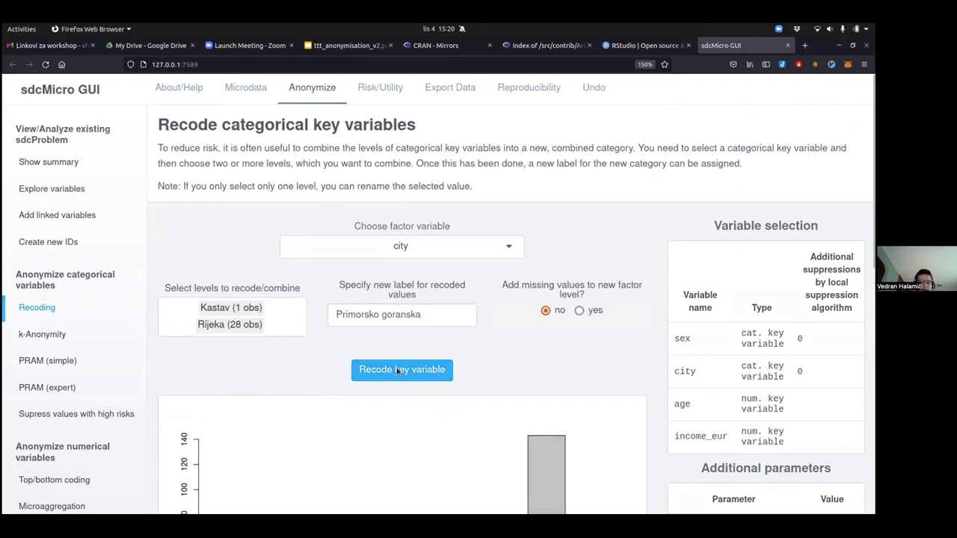
- Combine the city levels Kaštel Novi and Split into a new level labelled Splitsko dalmatinska
click(231, 307)
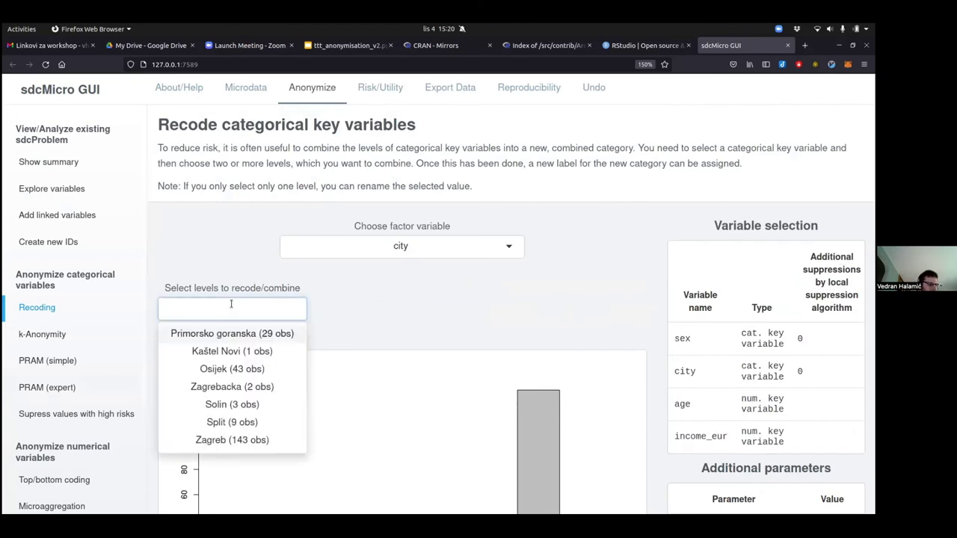
click(227, 349)
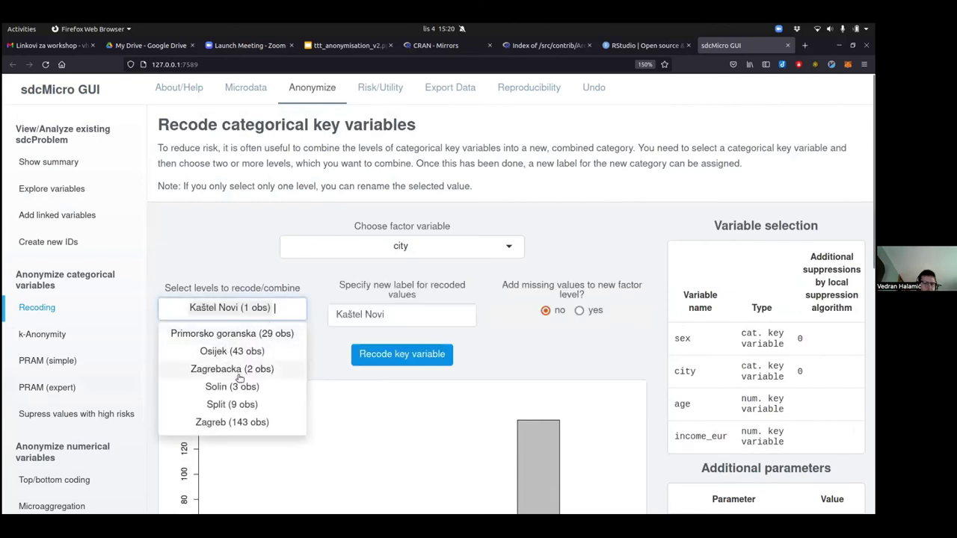
click(247, 401)
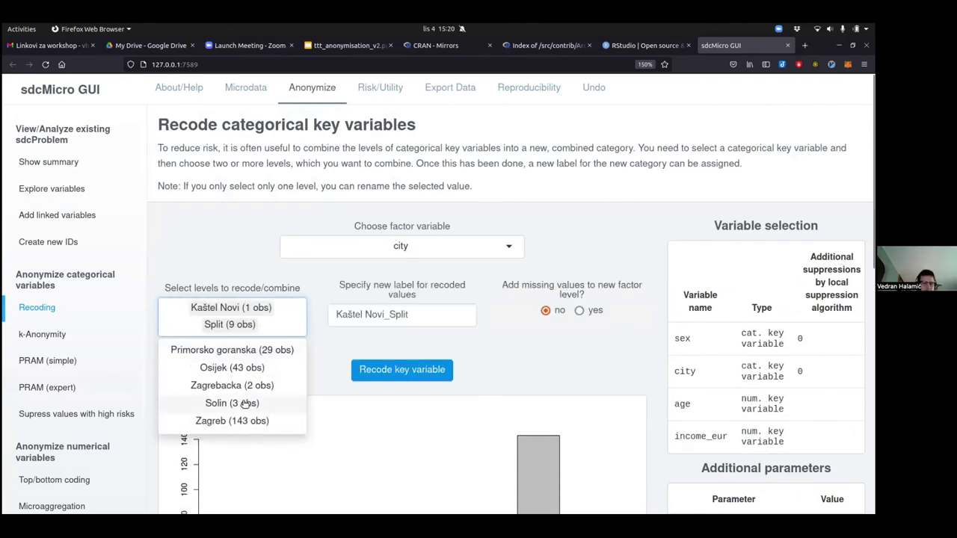
double_click(404, 314)
text(Split)
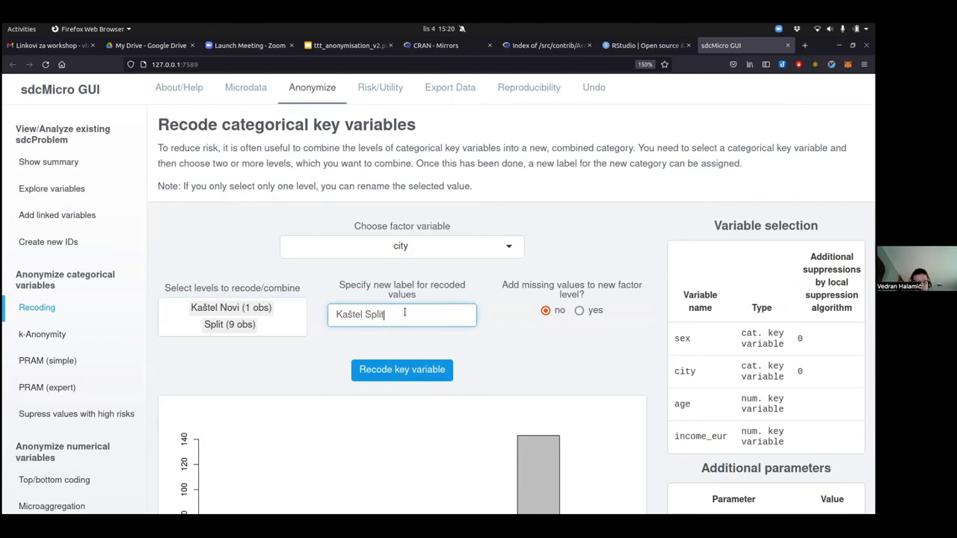
triple_click(405, 313)
key(BackSpace)
text(Splitsko dalmatinska)
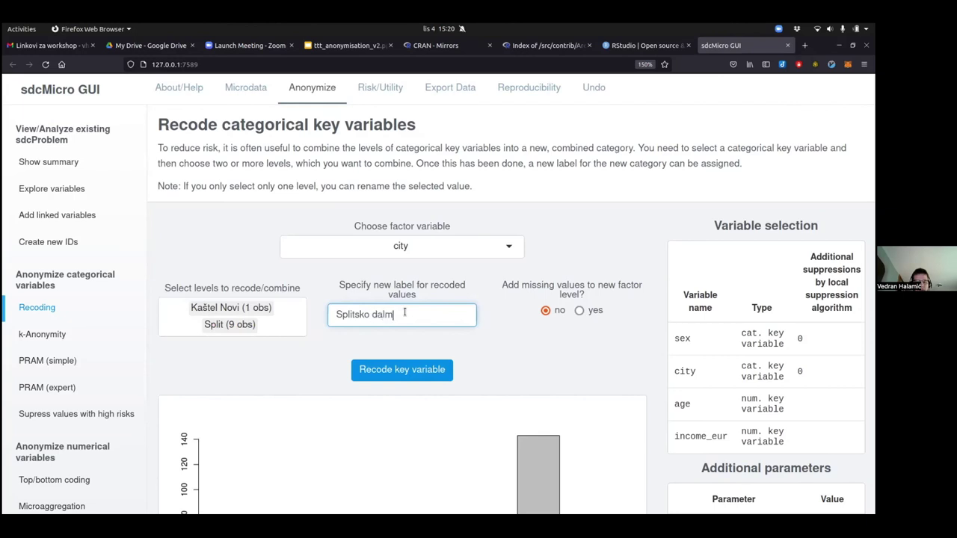
click(410, 374)
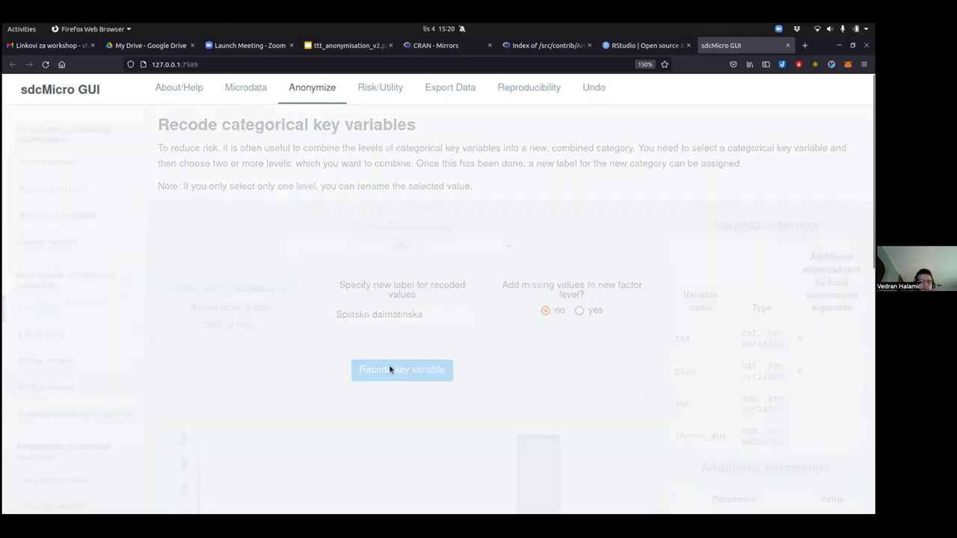
- Recode the single city level Osijek with the new label Osjecko baranjska
click(262, 307)
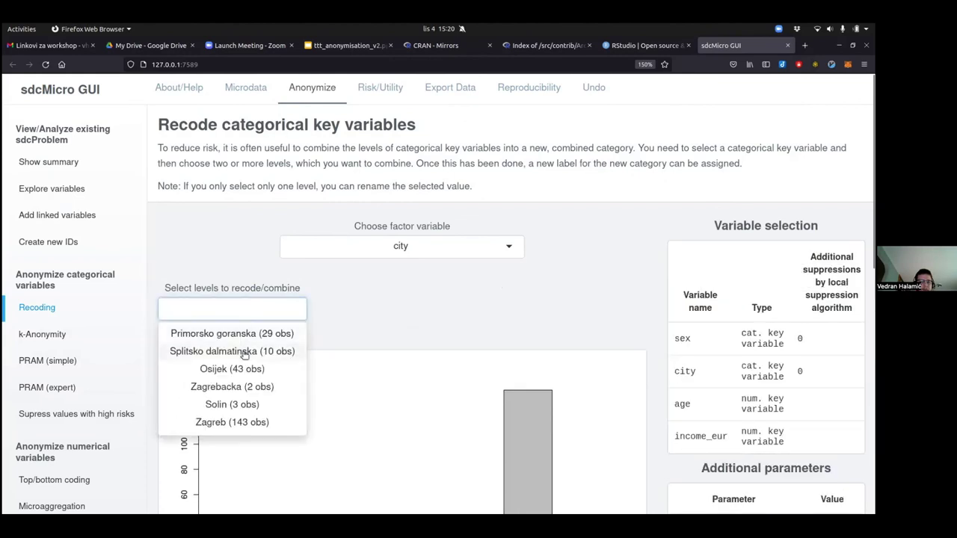
click(222, 369)
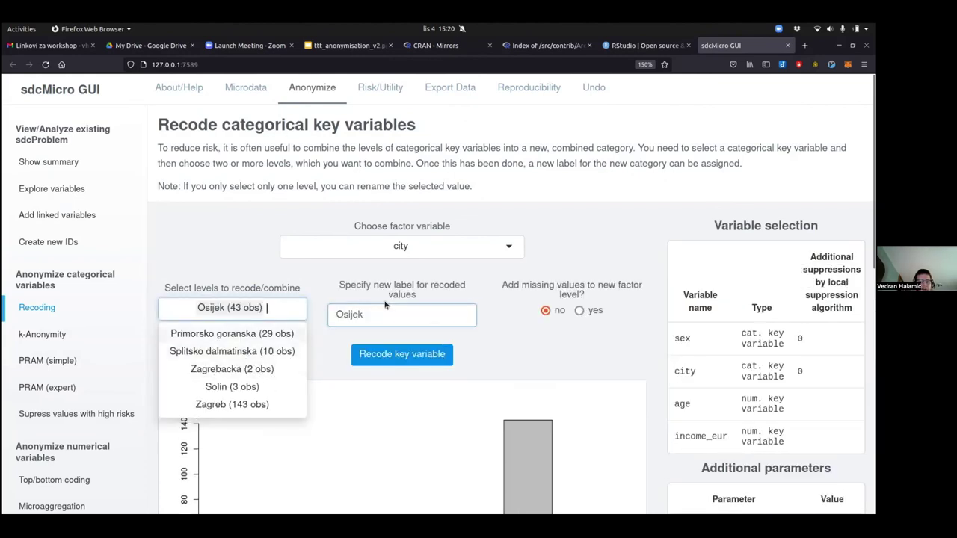
double_click(402, 311)
text(Osjecka)
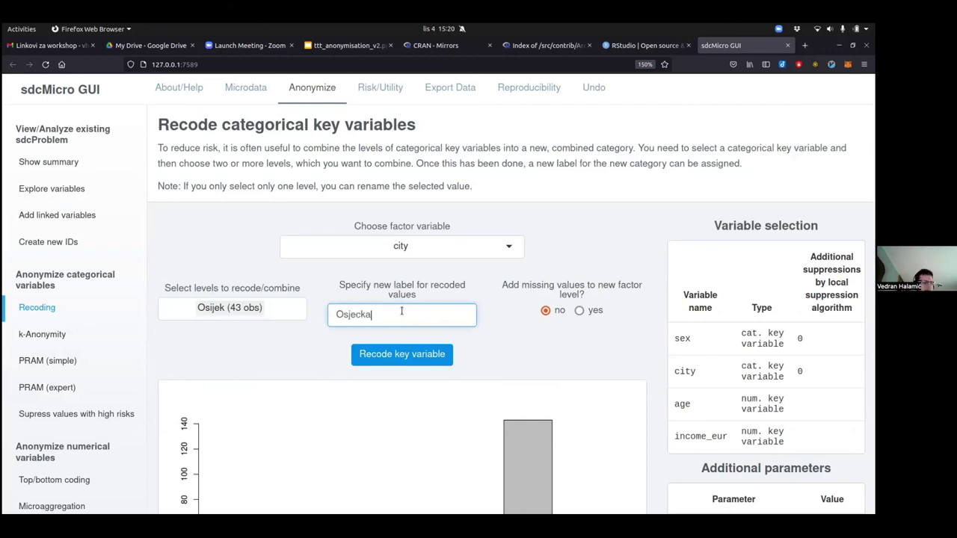
key(BackSpace)
text(o barani)
text(ska)
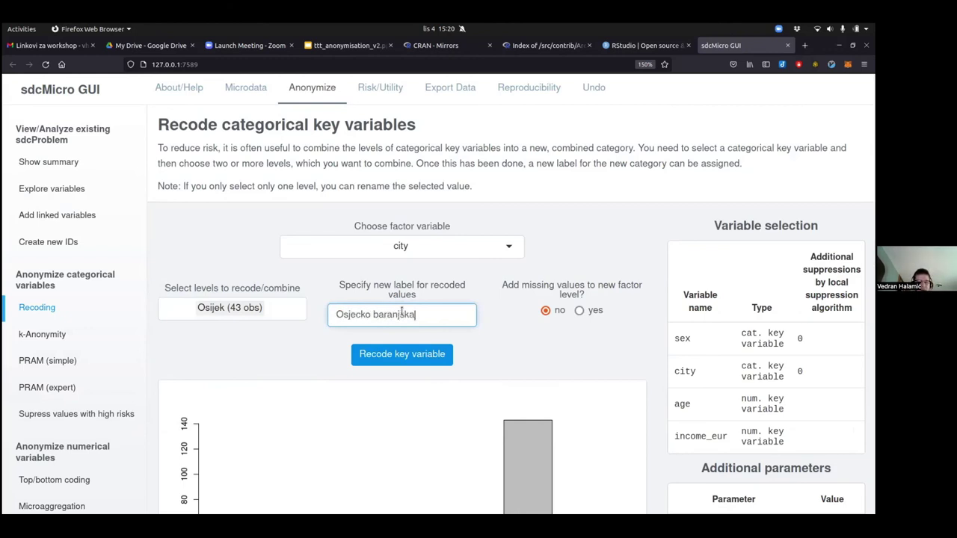
click(401, 358)
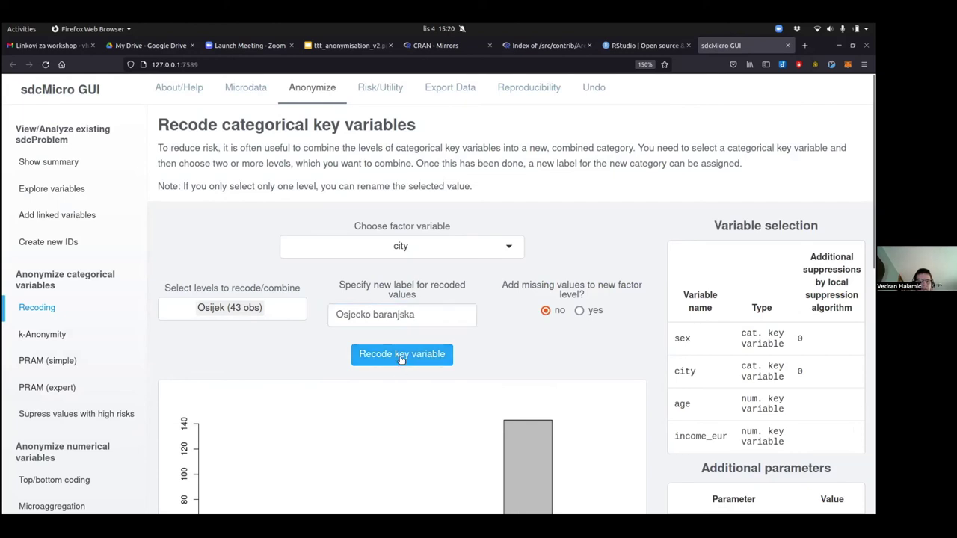
- Merge the city level Solin into Splitsko dalmatinska, keeping Splitsko dalmatinska as the label of the combined level
click(266, 308)
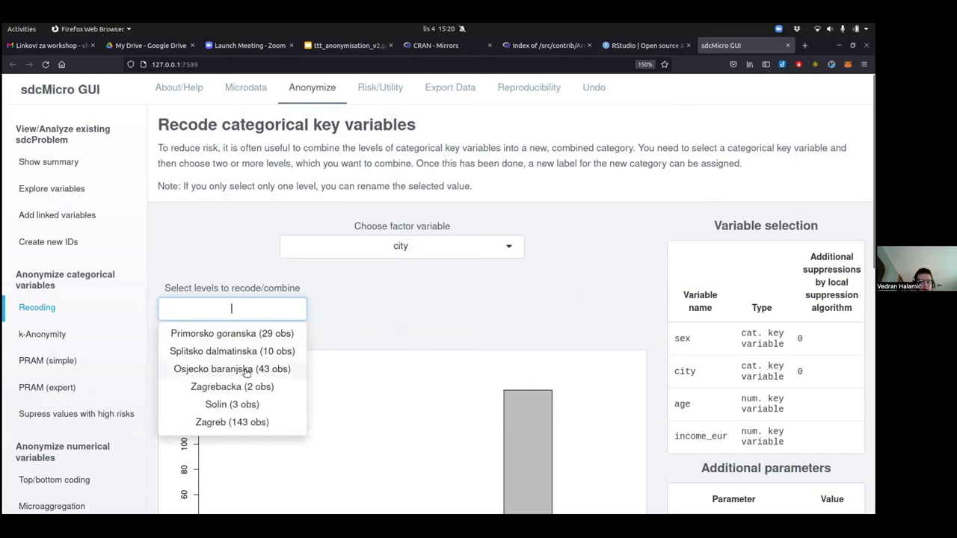
click(226, 353)
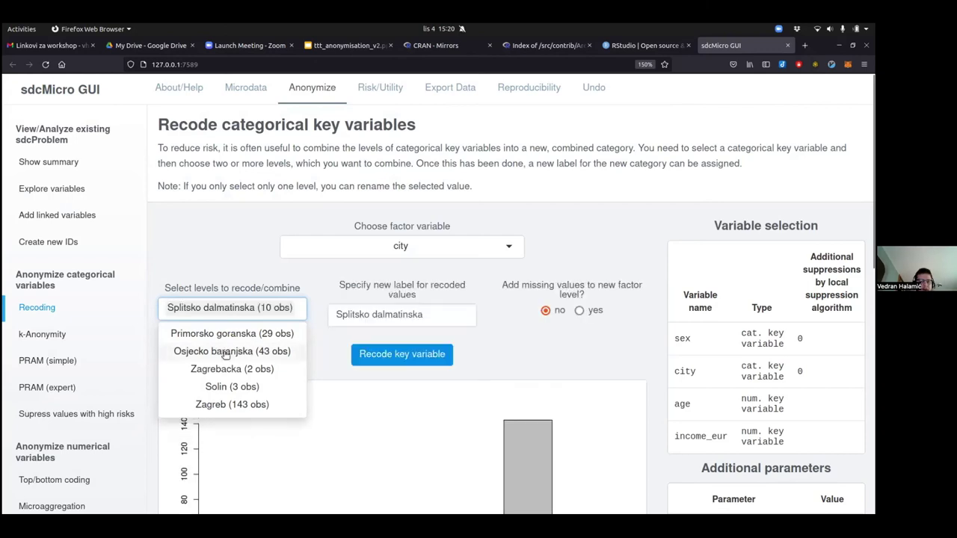
click(218, 389)
click(446, 314)
key(BackSpace)
key(BackSpace)
key(BackSpace)
key(BackSpace)
key(BackSpace)
key(BackSpace)
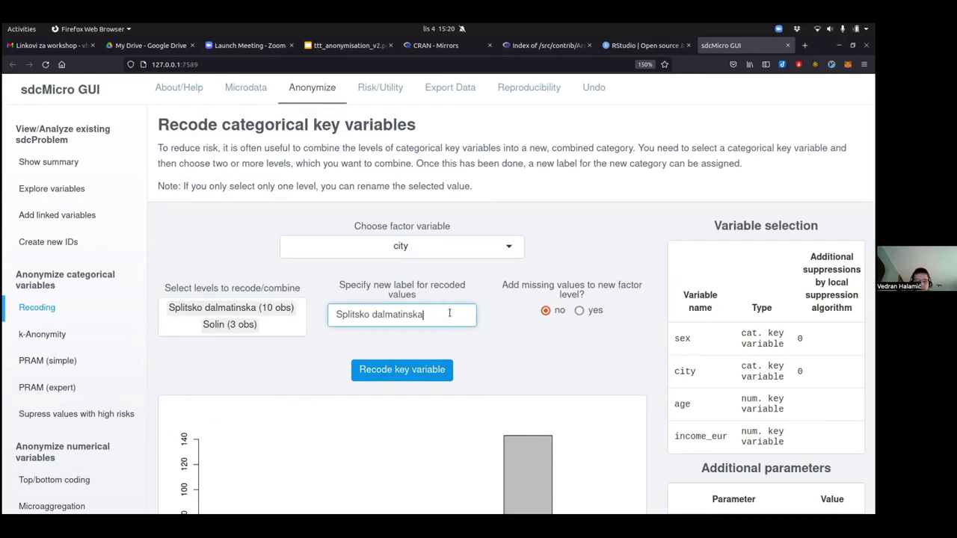
click(424, 371)
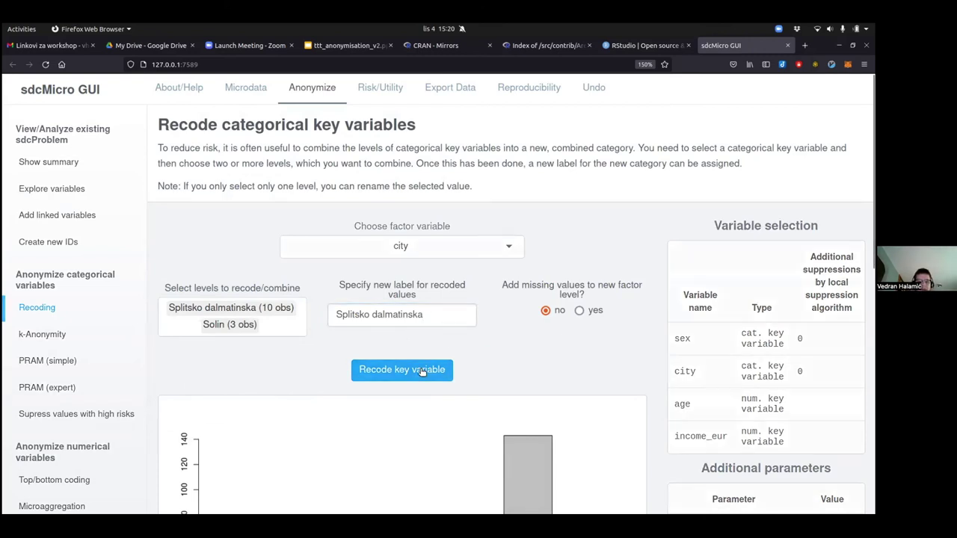
- Check the updated city plot and review the SDC problem summary of key variables, risk measures and k-anonymity
scroll(487, 356, down, 5)
scroll(487, 356, up, 3)
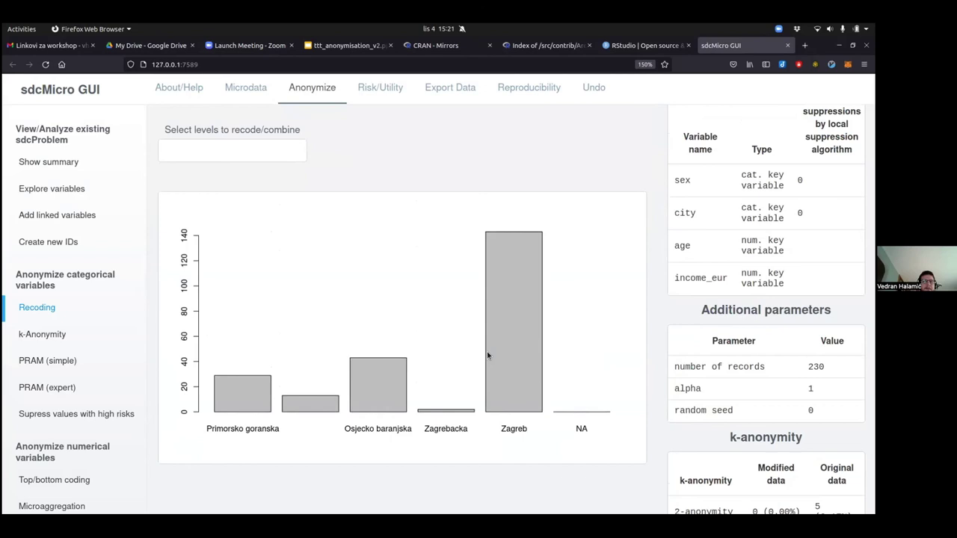
click(97, 165)
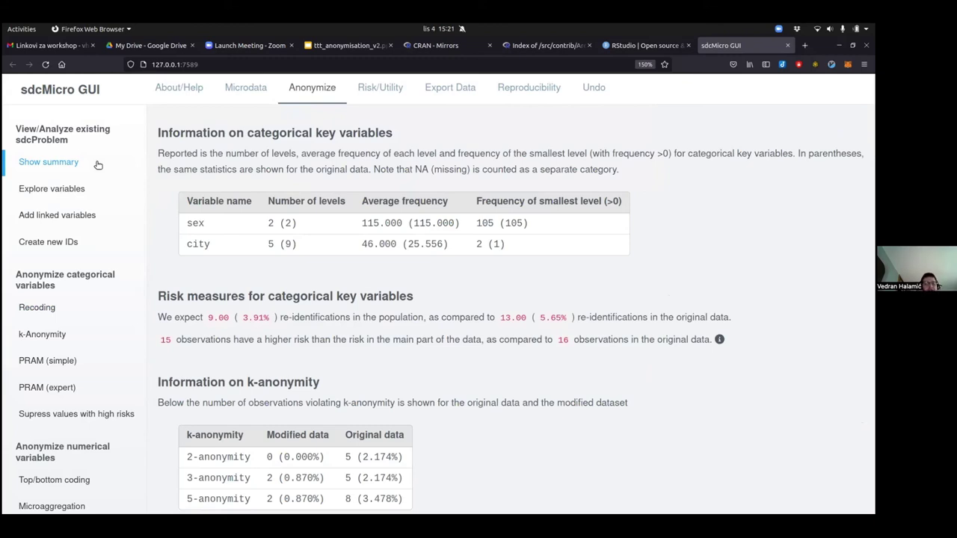
scroll(335, 404, down, 1)
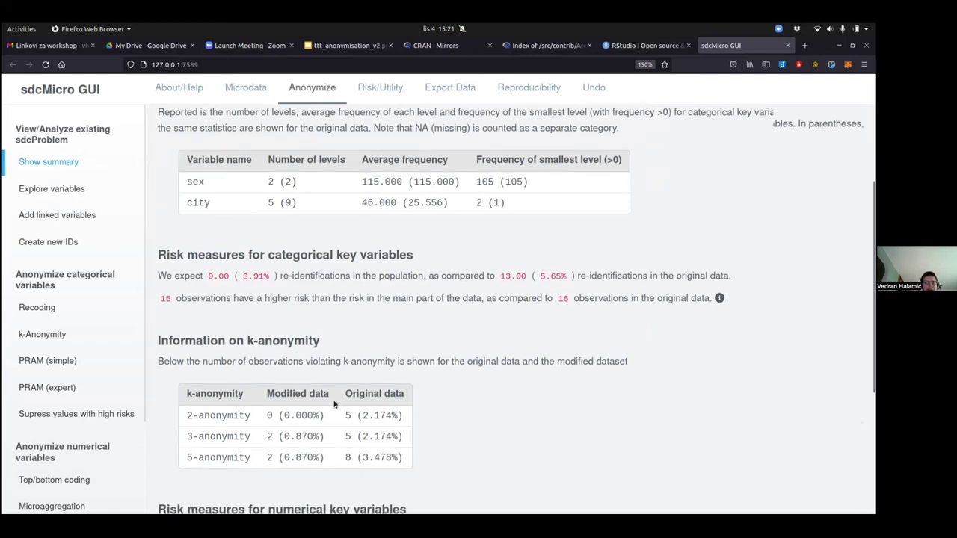
scroll(334, 405, down, 3)
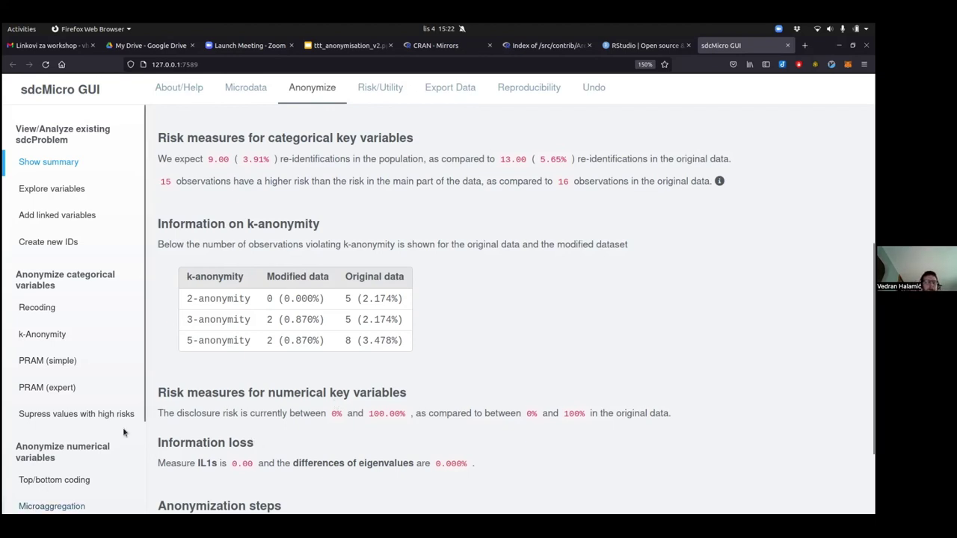
- Open top/bottom coding for the numerical key variables, choose age as the variable and examine its boxplot
click(63, 480)
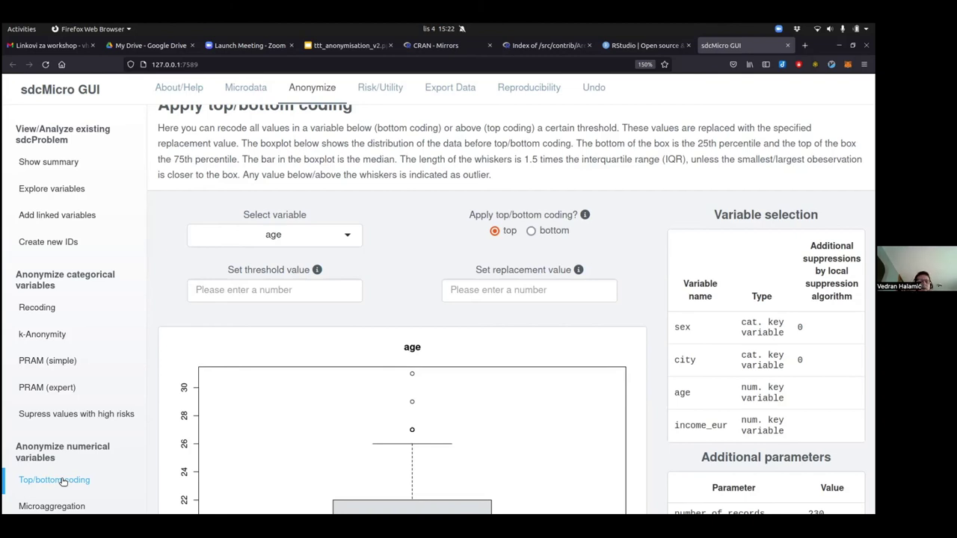
scroll(67, 367, down, 2)
click(69, 368)
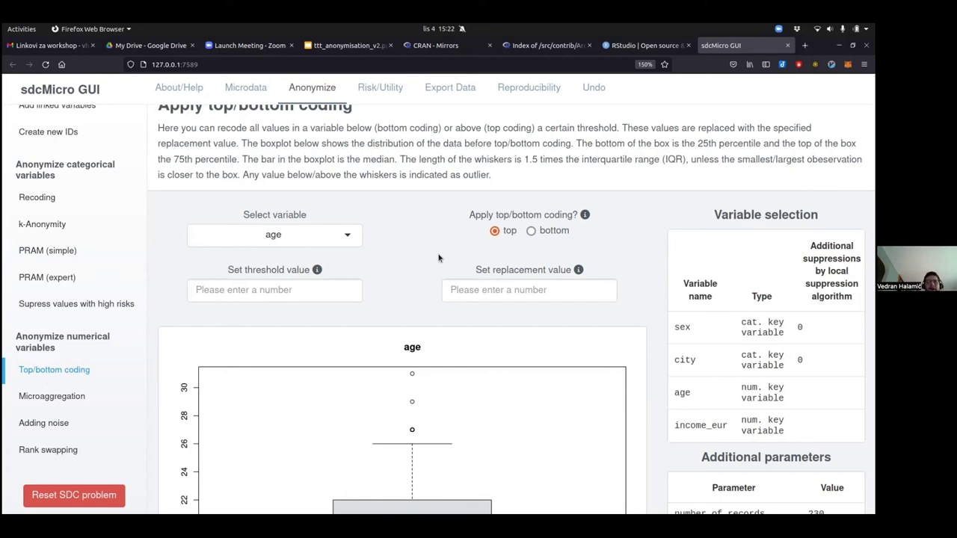
click(338, 236)
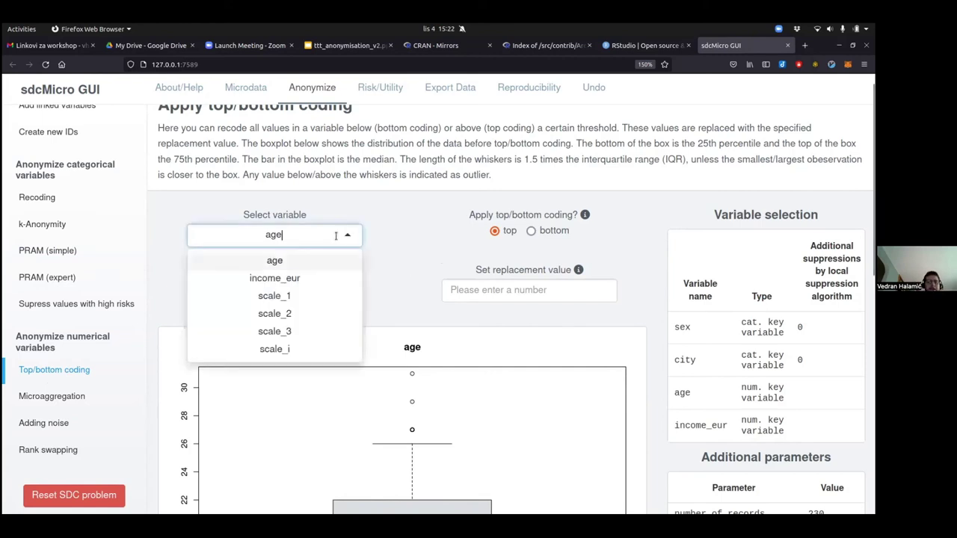
click(275, 261)
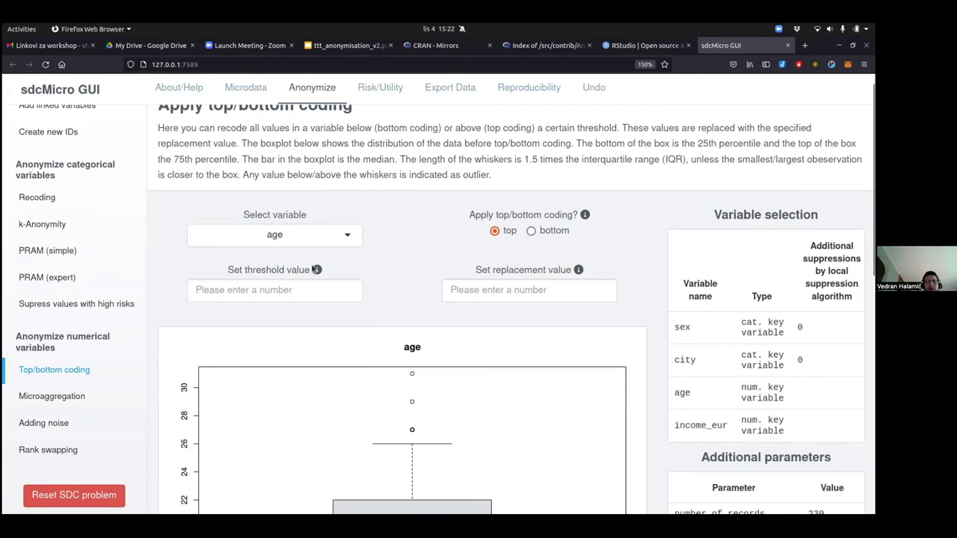
mouse_move(317, 269)
scroll(435, 307, down, 3)
scroll(435, 307, up, 2)
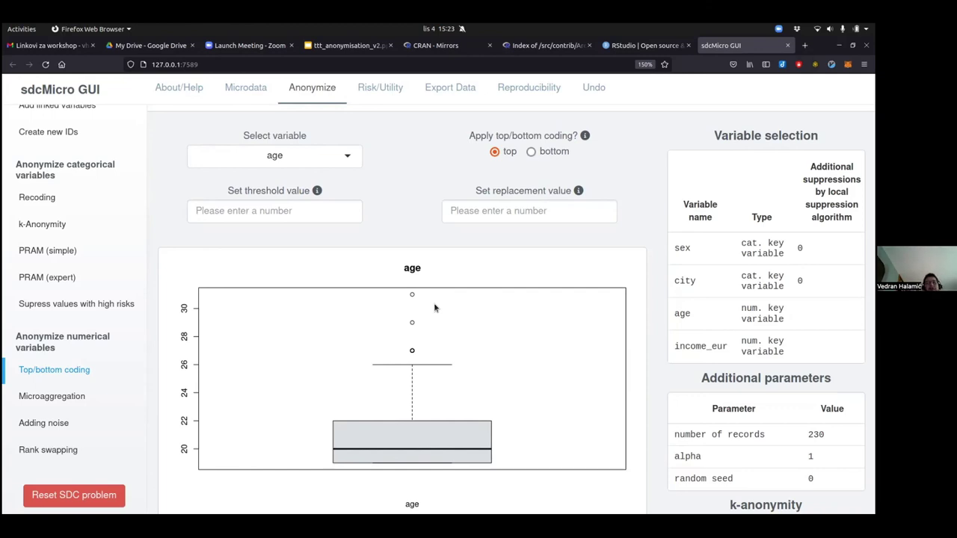
- Top-code age with threshold 26 and replacement value 27, and review the updated SDC problem summary
click(300, 210)
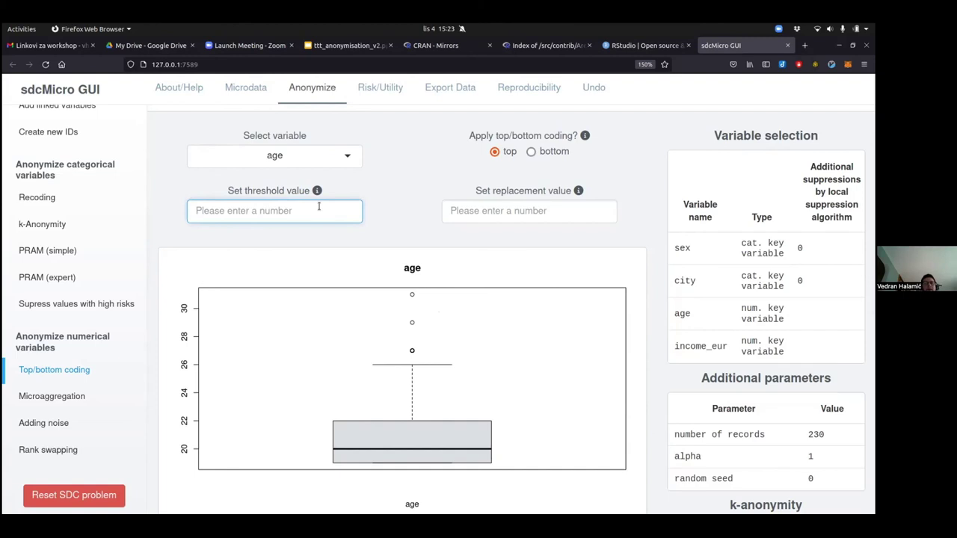
click(530, 212)
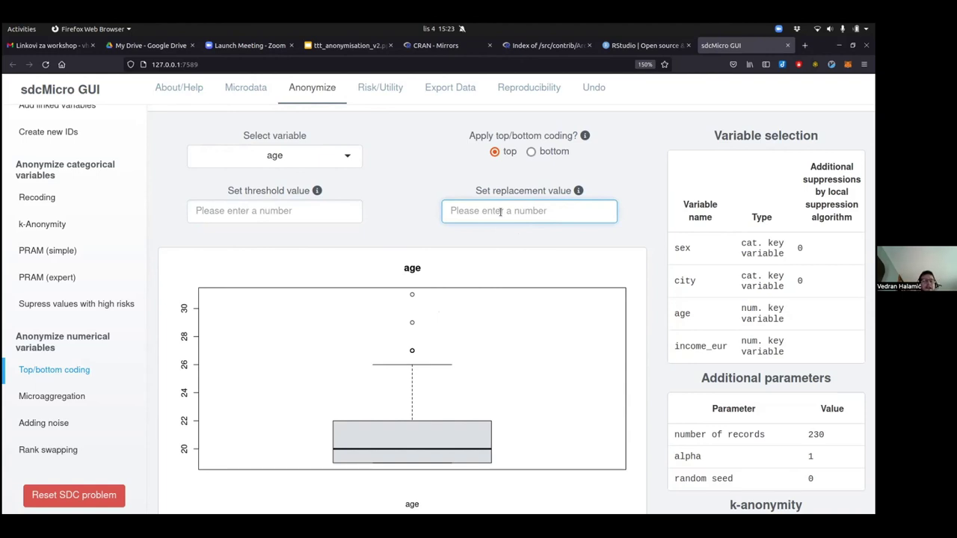
click(266, 207)
text(26)
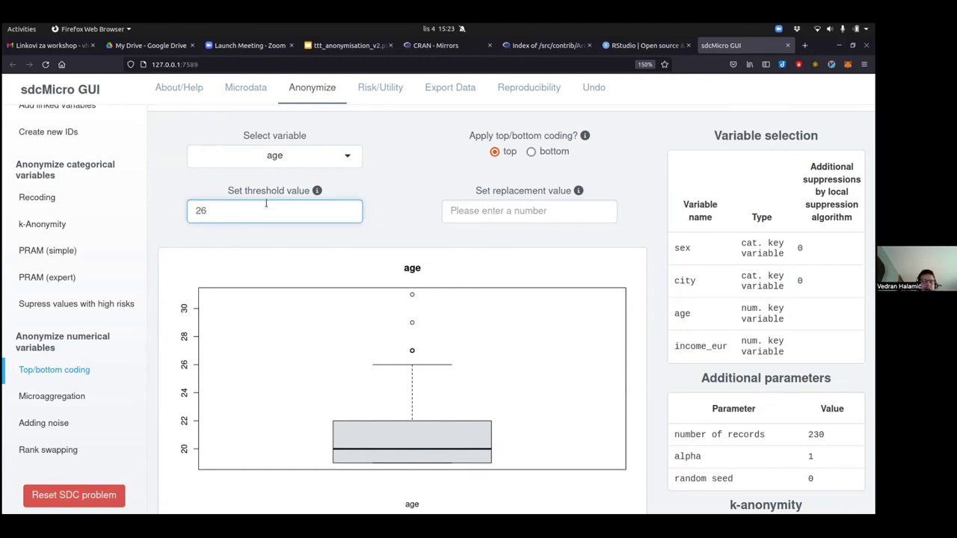
click(511, 210)
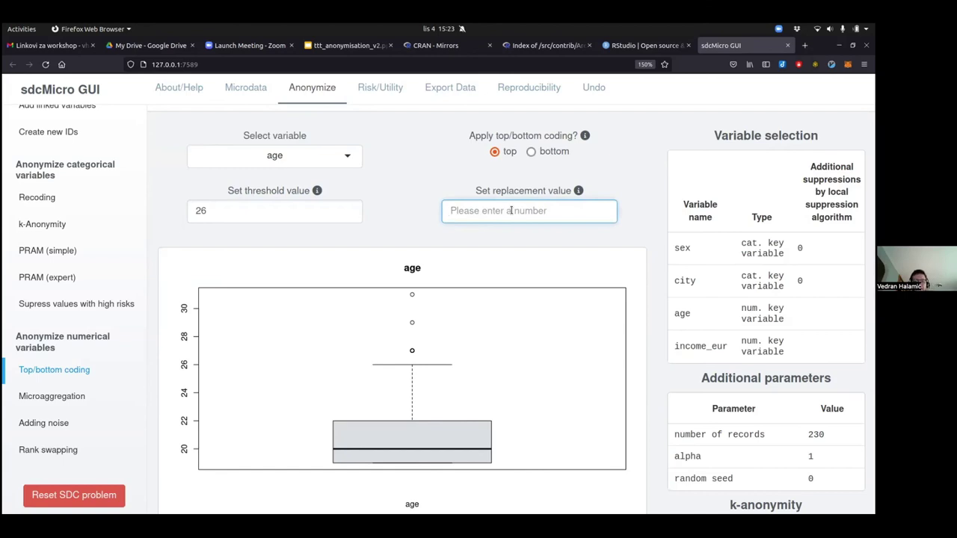
text(27)
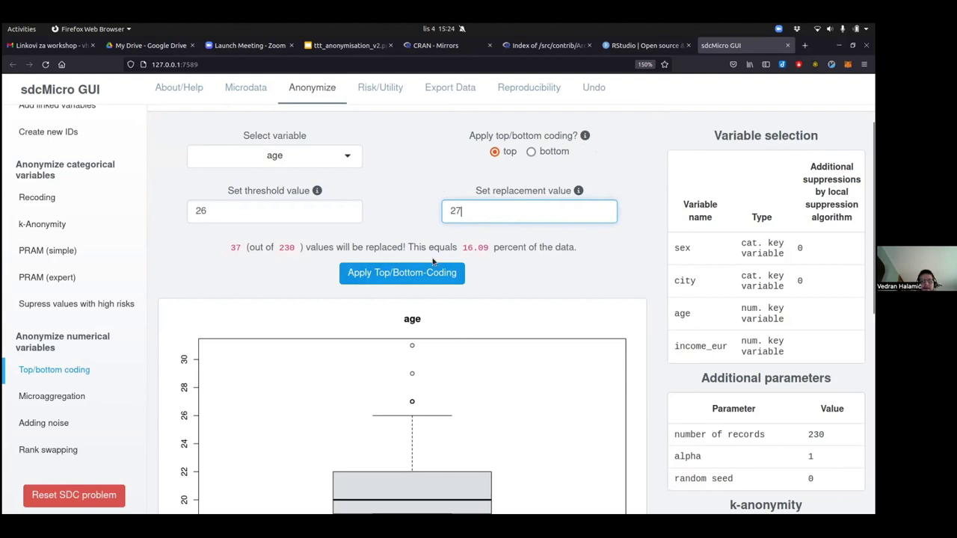
click(395, 273)
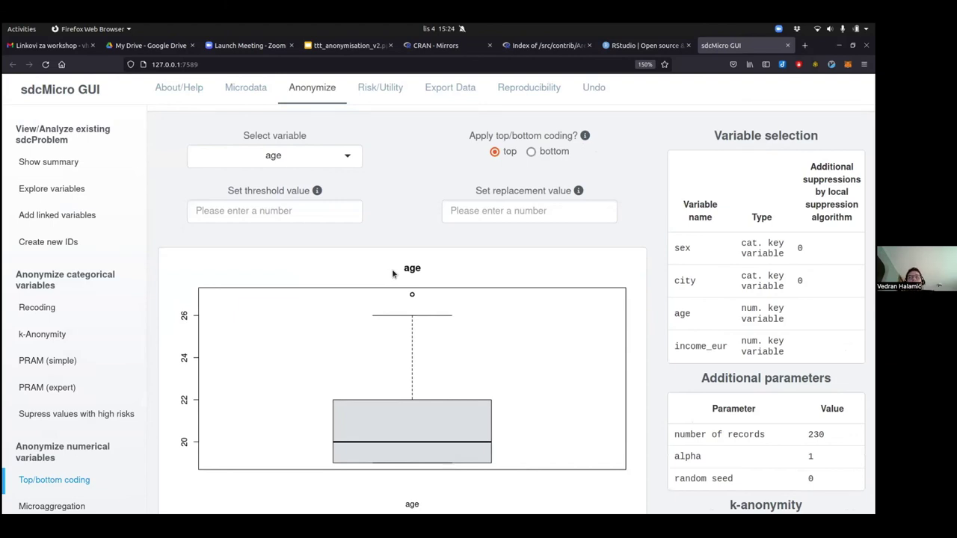
click(67, 164)
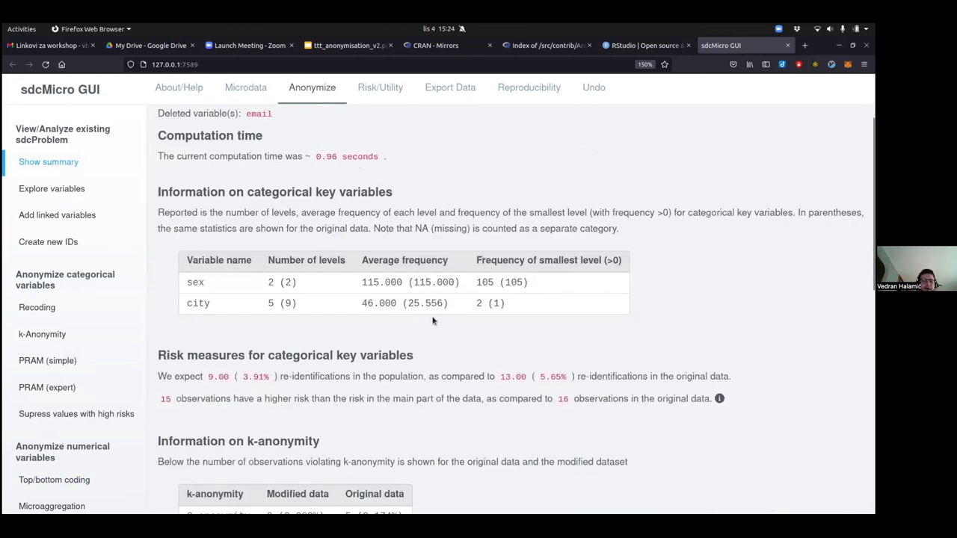
scroll(432, 321, down, 10)
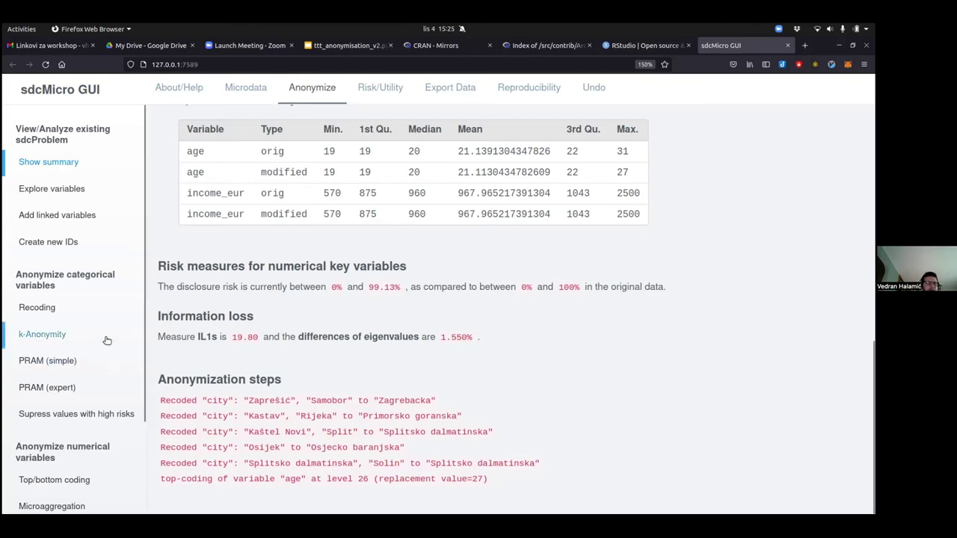
- Microaggregate income_eur with the mdav method at aggregation level 5, without clustering or stratification
scroll(107, 341, down, 3)
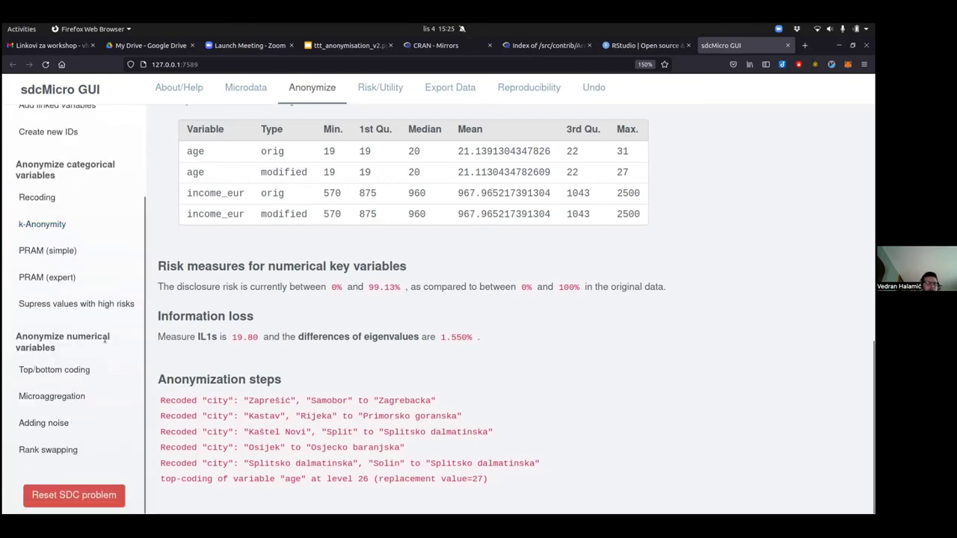
click(59, 404)
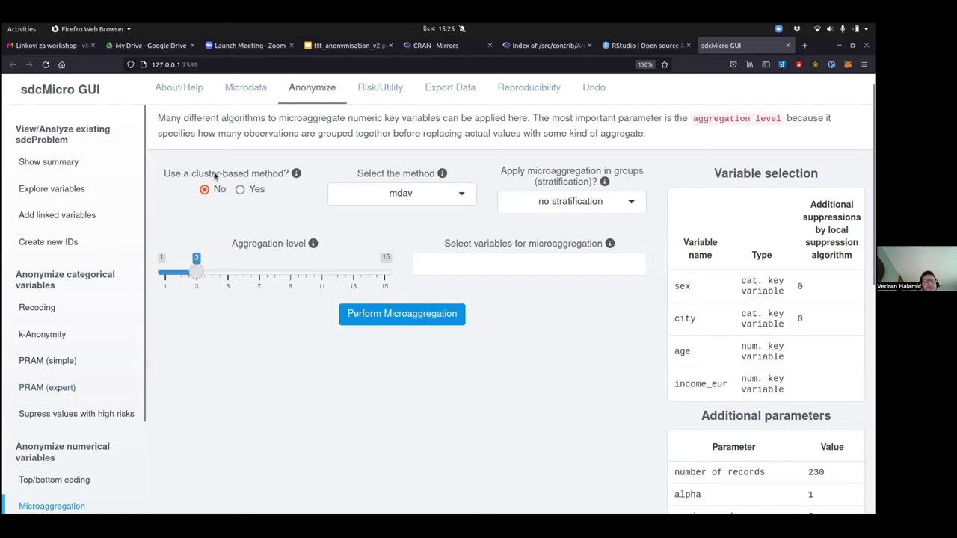
mouse_move(296, 176)
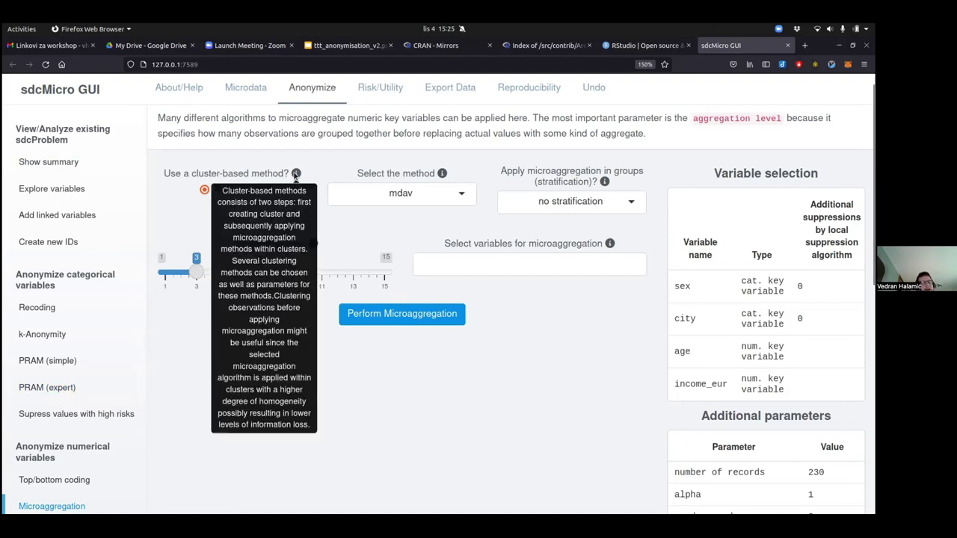
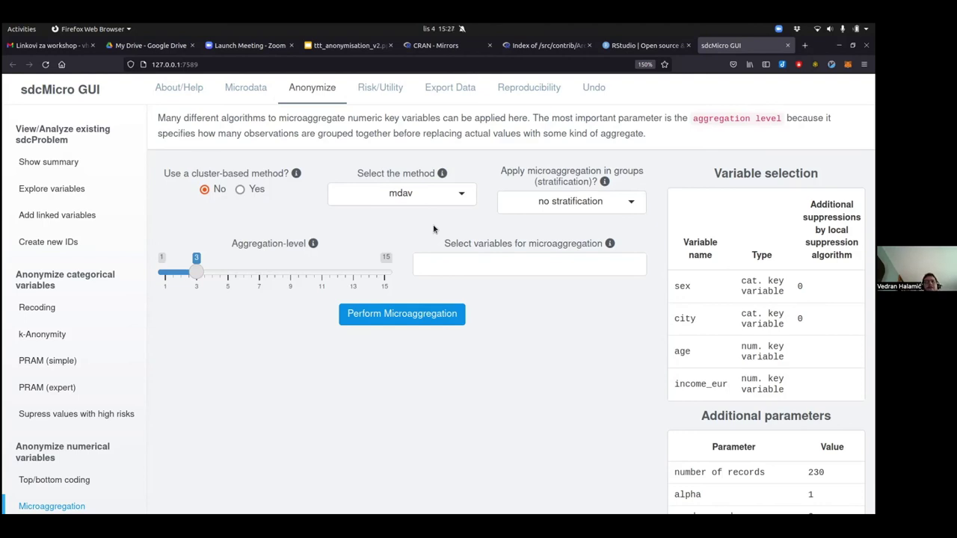
click(229, 275)
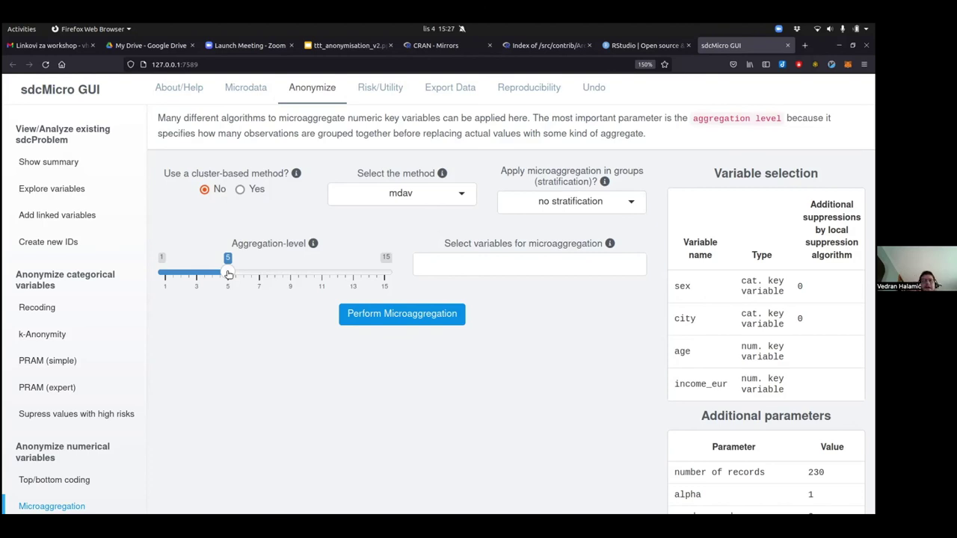
click(518, 264)
click(524, 305)
click(524, 306)
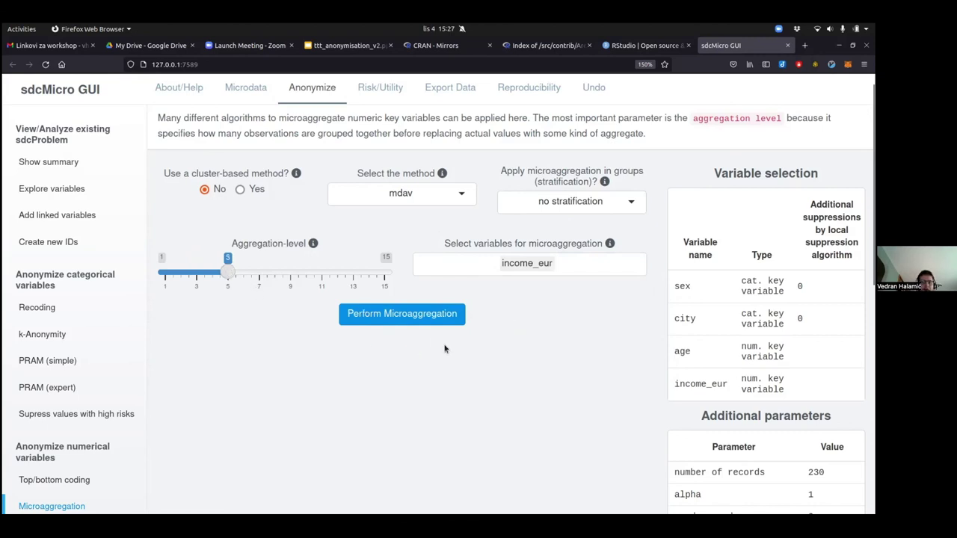
click(413, 315)
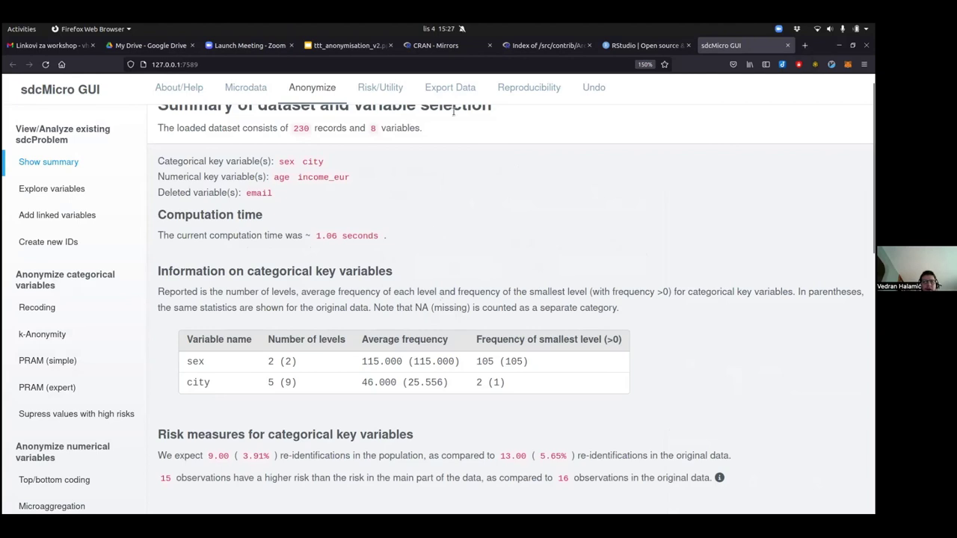
- Display all entries of the anonymized data in the export view and examine the microaggregated income_eur values
click(447, 87)
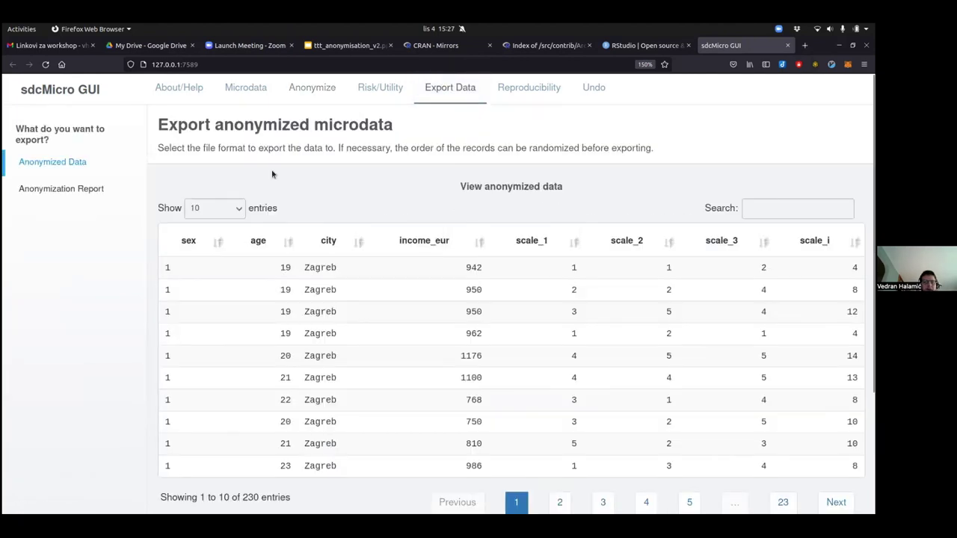
scroll(373, 356, down, 3)
scroll(373, 356, up, 3)
click(239, 212)
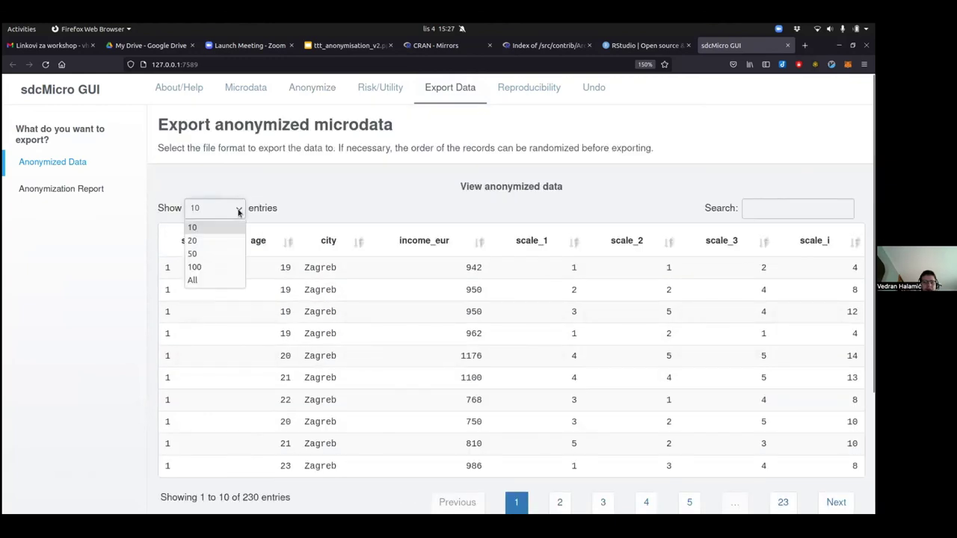
click(192, 280)
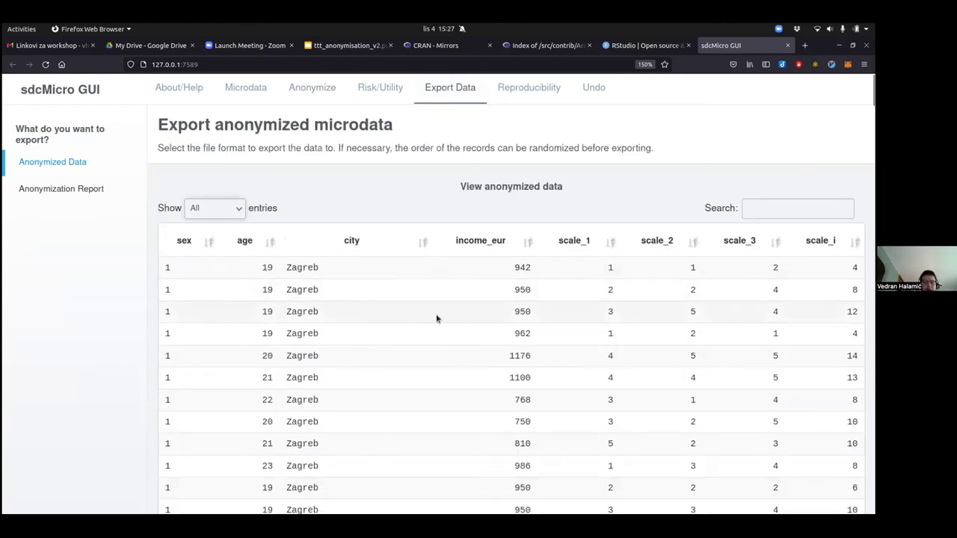
scroll(436, 318, down, 10)
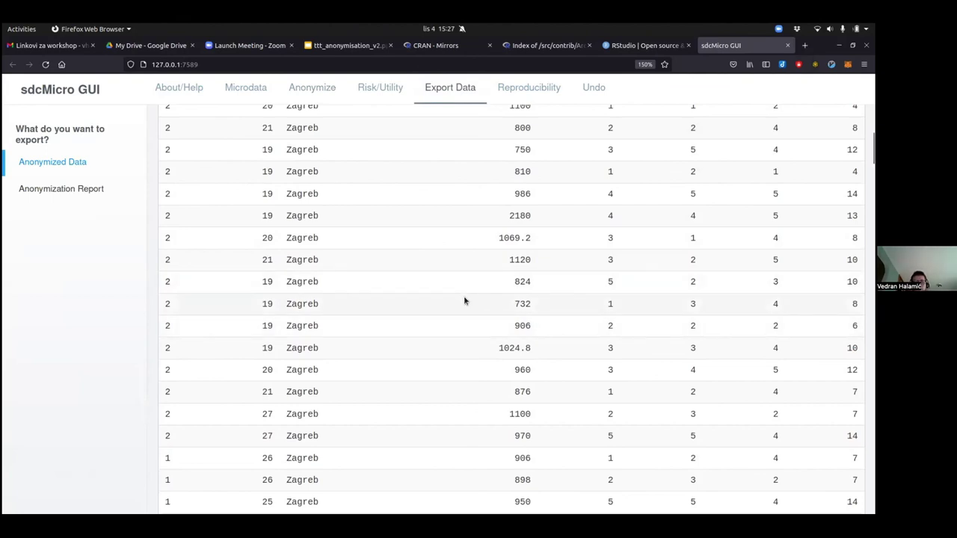
scroll(464, 301, down, 4)
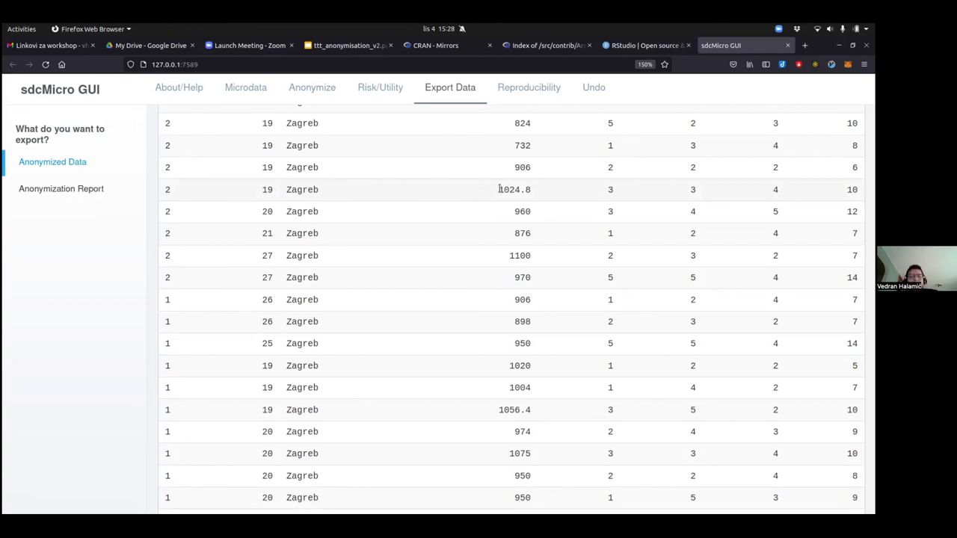
- Review the SDC problem summary for numerical variable statistics, disclosure risk, information loss and k-anonymity violations
click(307, 88)
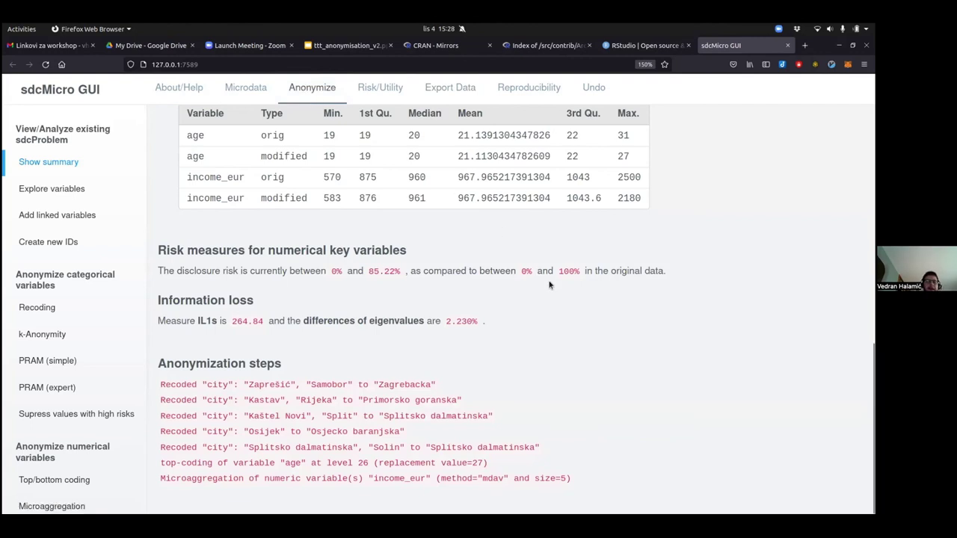
scroll(550, 285, up, 5)
scroll(549, 285, up, 2)
scroll(550, 285, down, 3)
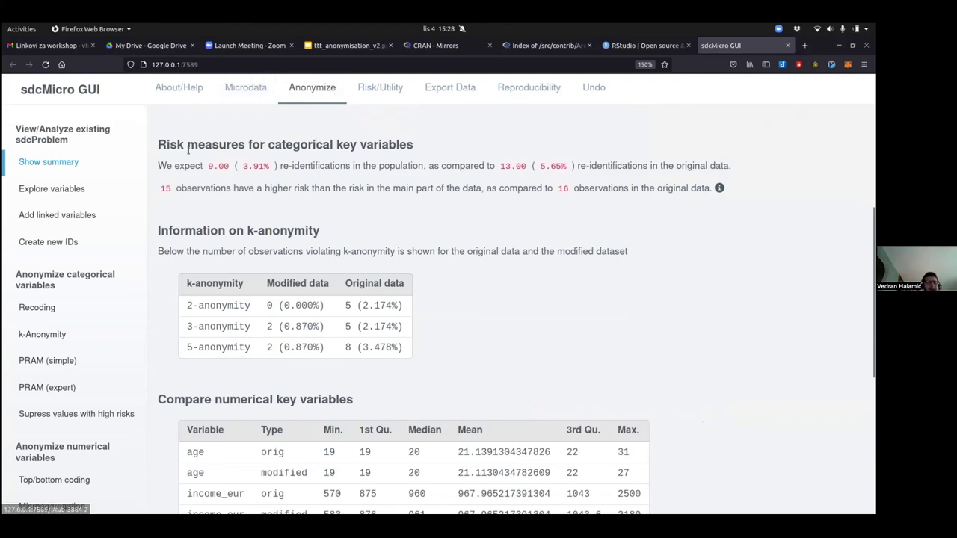
- Establish k-anonymity with the parameter set to 5 for all key variables, and check the k-anonymity and suppression information in the summary
click(47, 333)
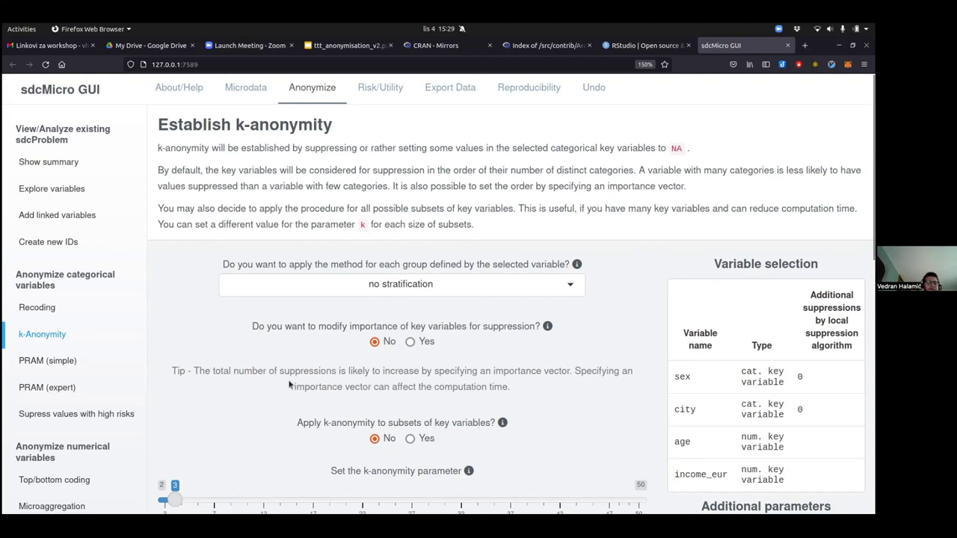
scroll(289, 384, down, 3)
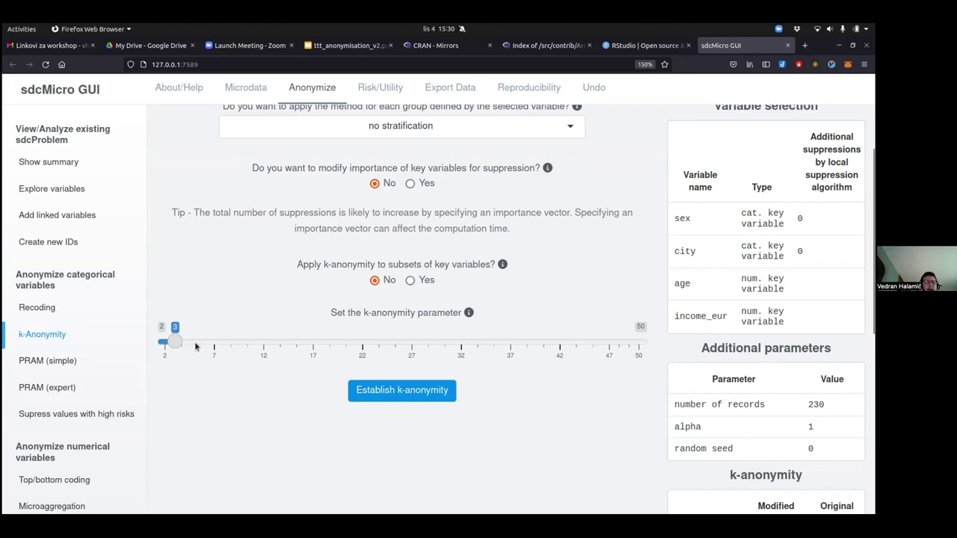
click(195, 348)
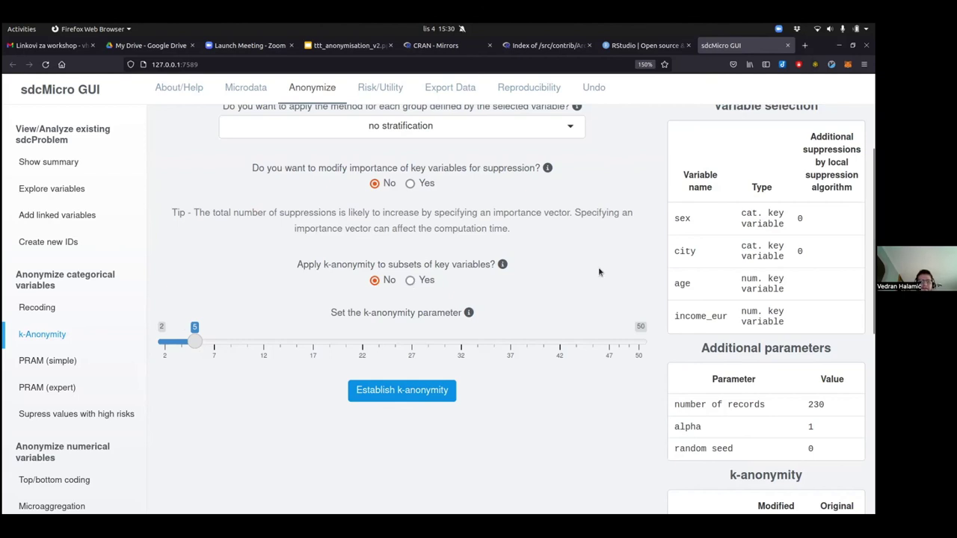
scroll(599, 273, up, 2)
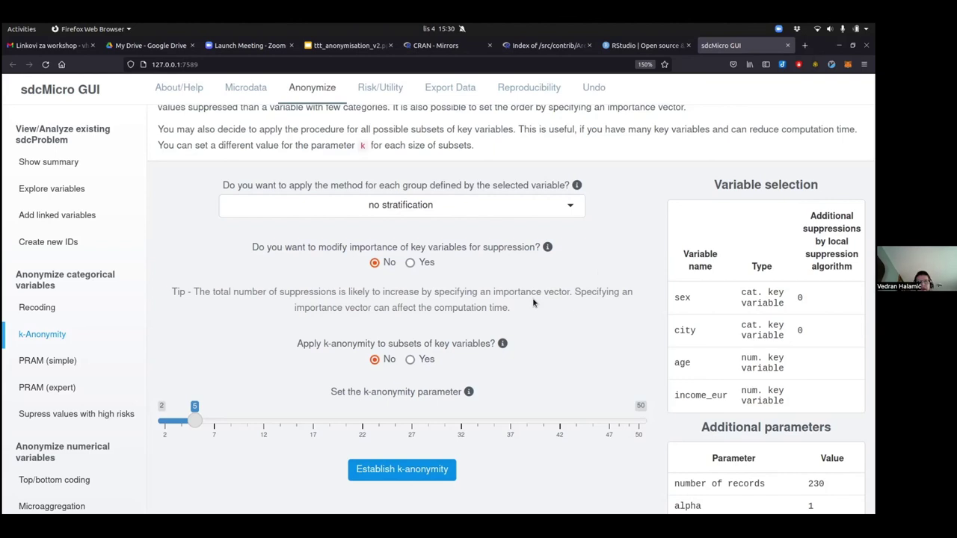
scroll(570, 353, down, 4)
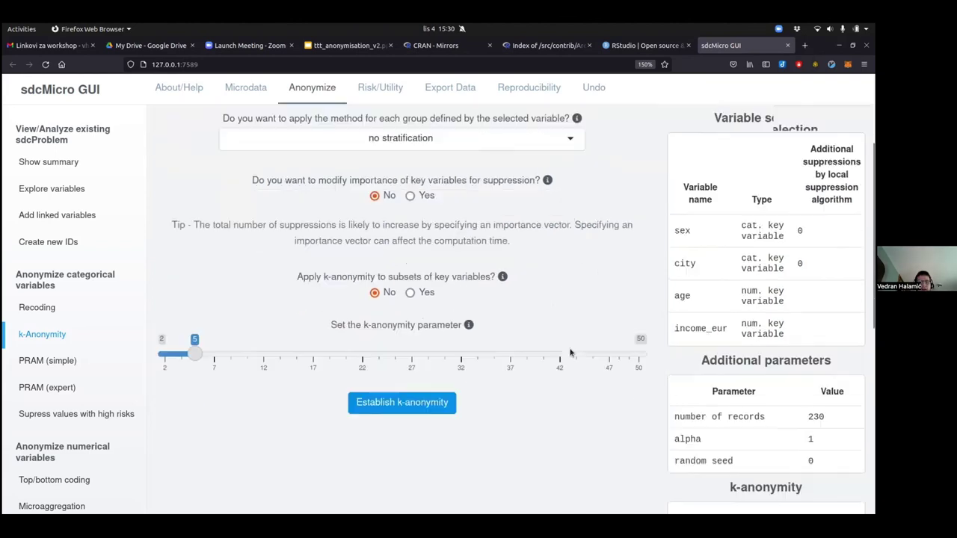
click(417, 320)
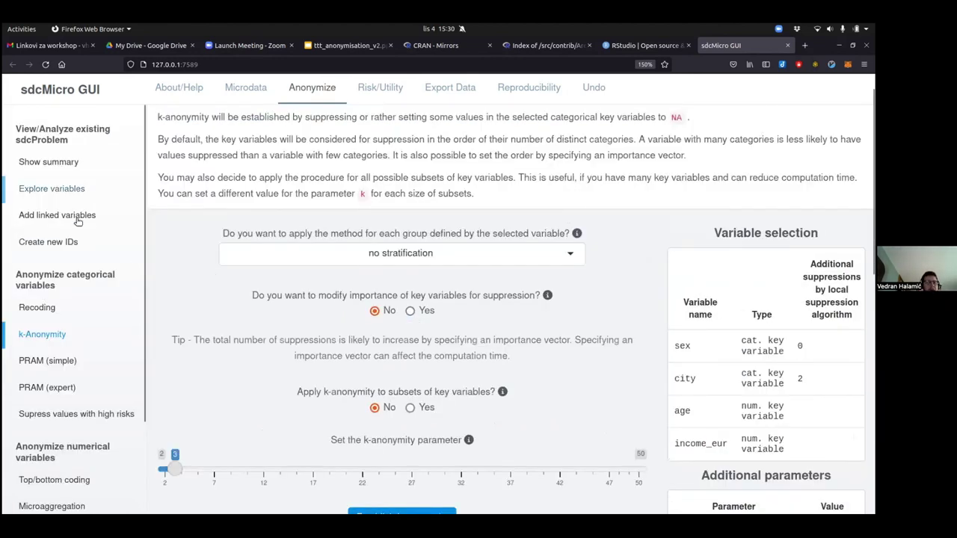
click(40, 165)
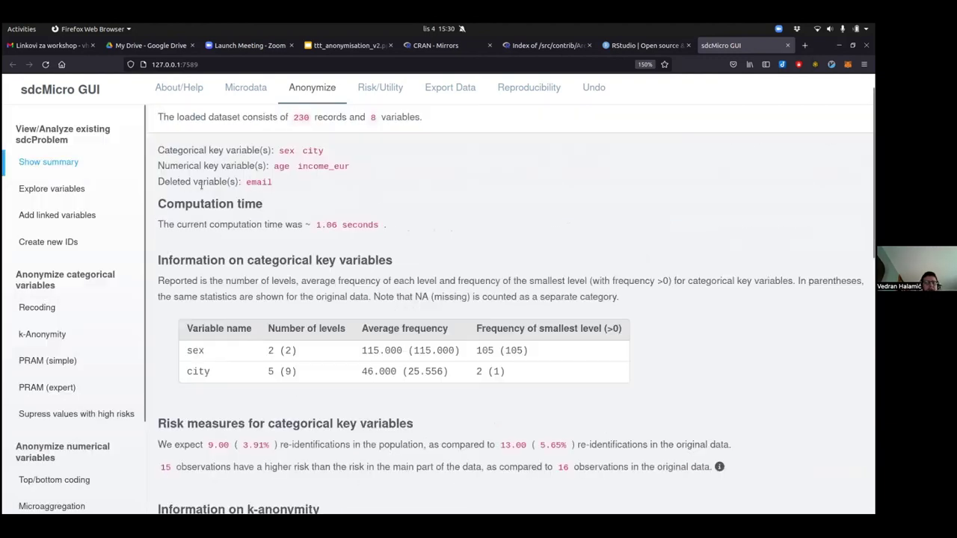
scroll(380, 260, down, 5)
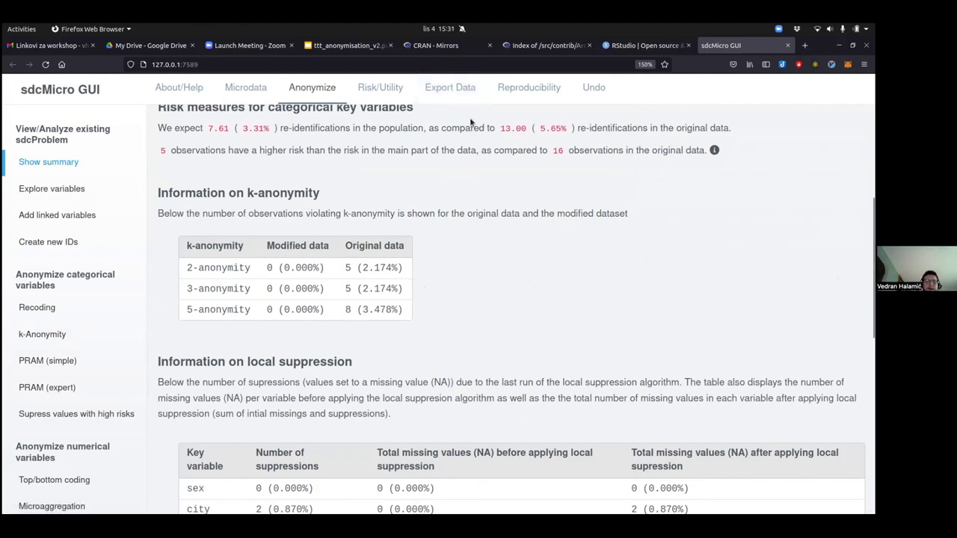
- Display all records of the anonymized data for export and look through them for suppressed city values
click(450, 93)
click(215, 189)
click(212, 260)
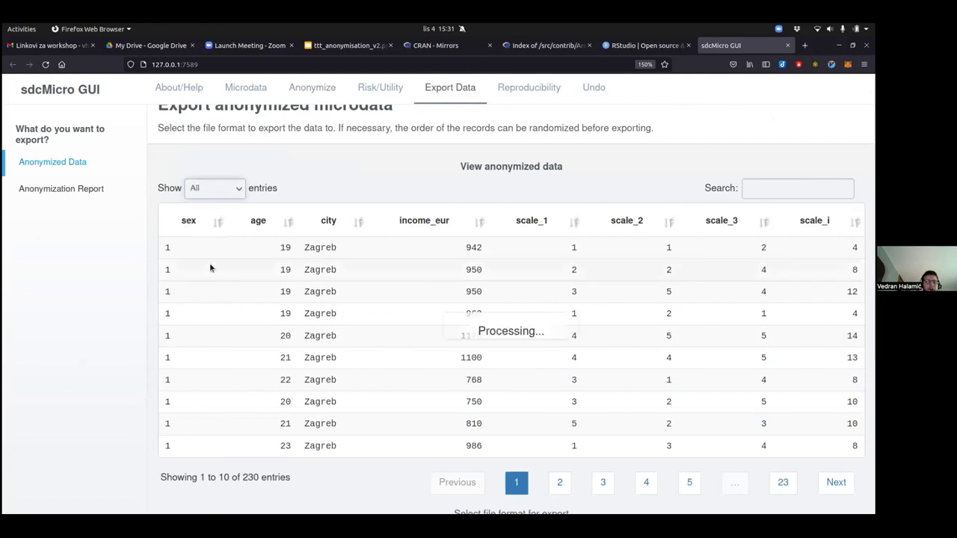
scroll(419, 359, down, 10)
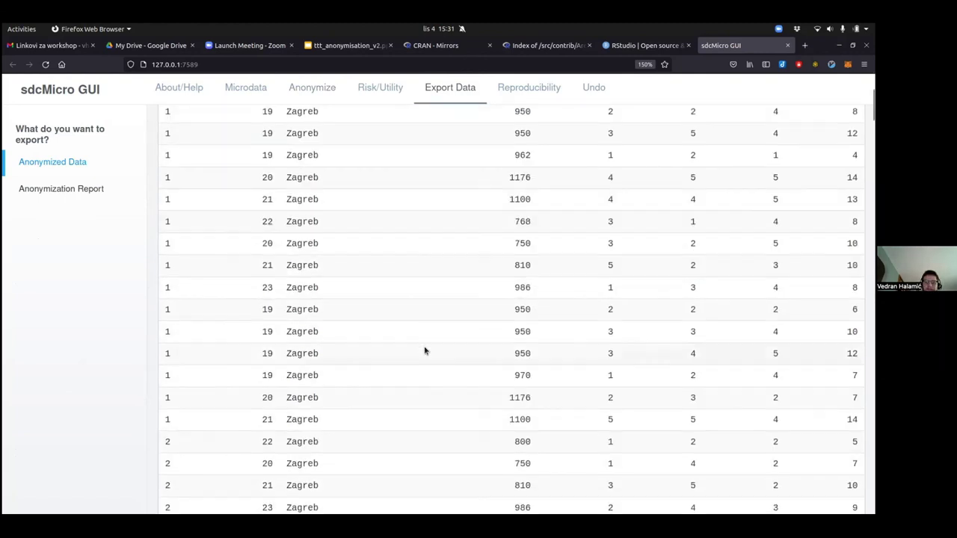
scroll(432, 252, down, 15)
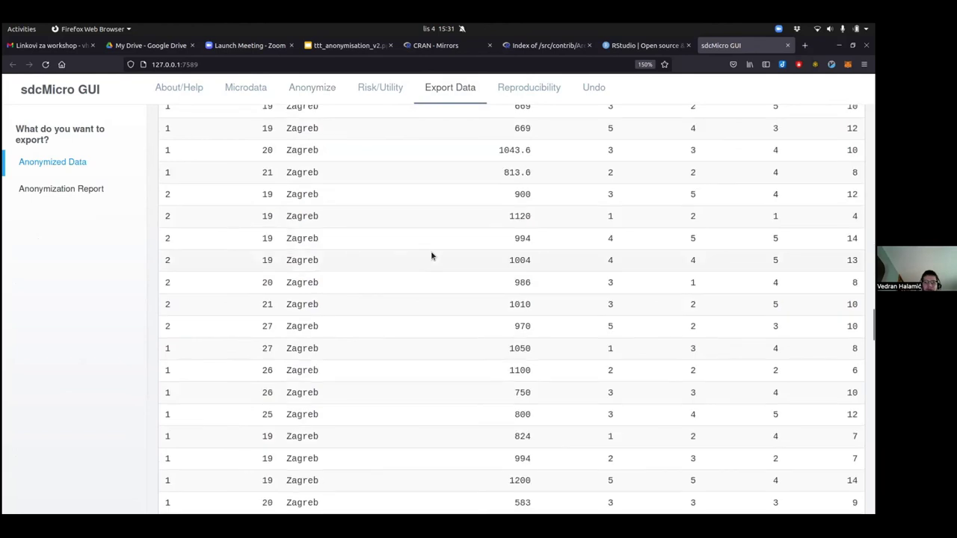
scroll(430, 230, down, 10)
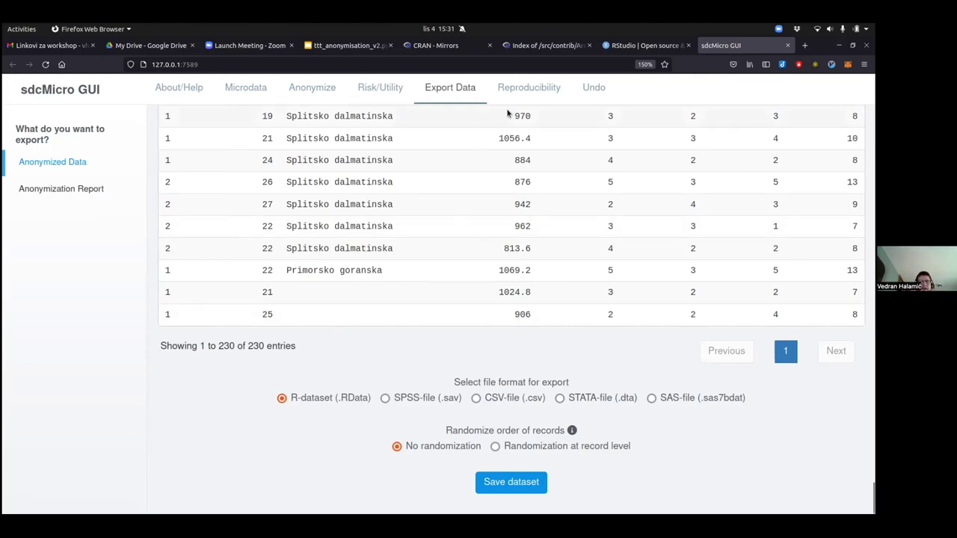
- Open the risk and utility results to view the risk measures for the categorical key variables
click(384, 78)
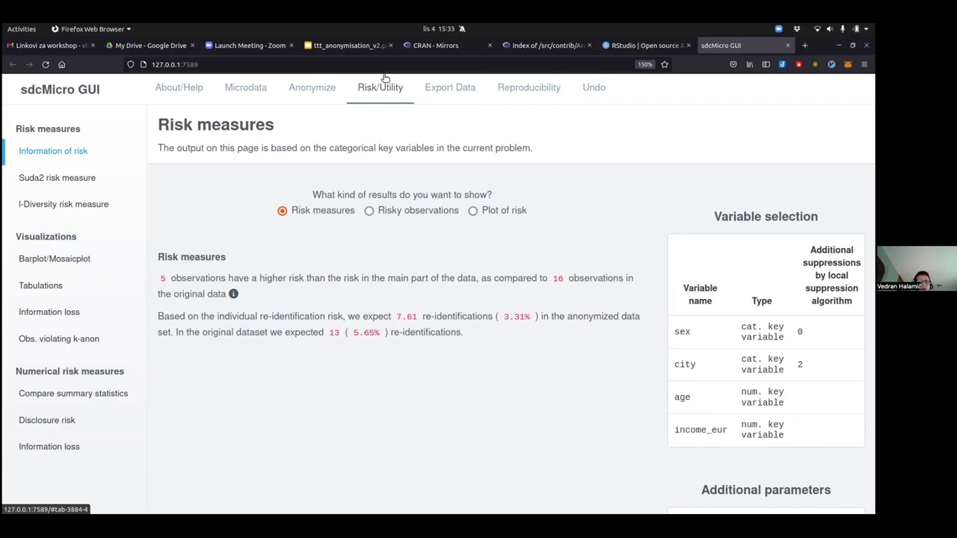
- Display the risky observations in a table, filtering by a minimum risk of 0.1 and 0.14
click(59, 150)
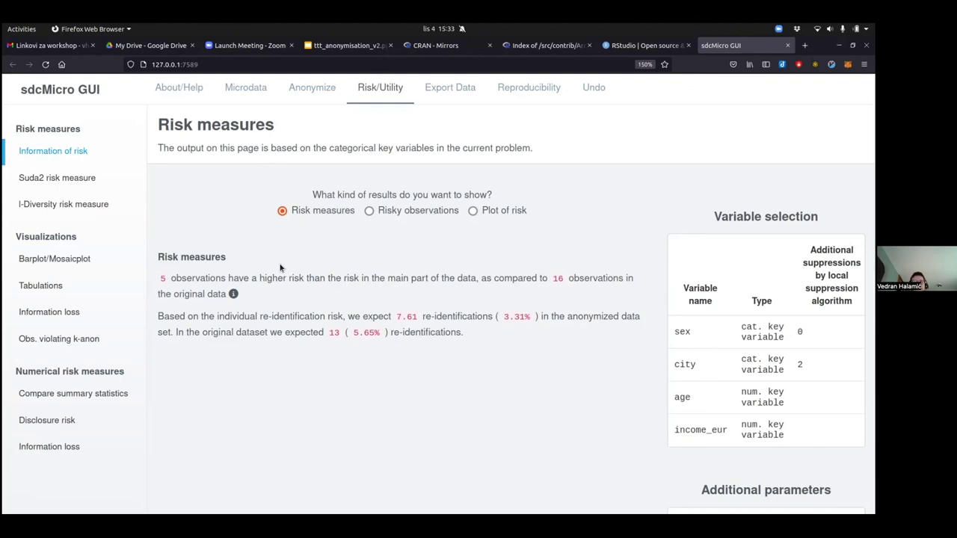
click(369, 212)
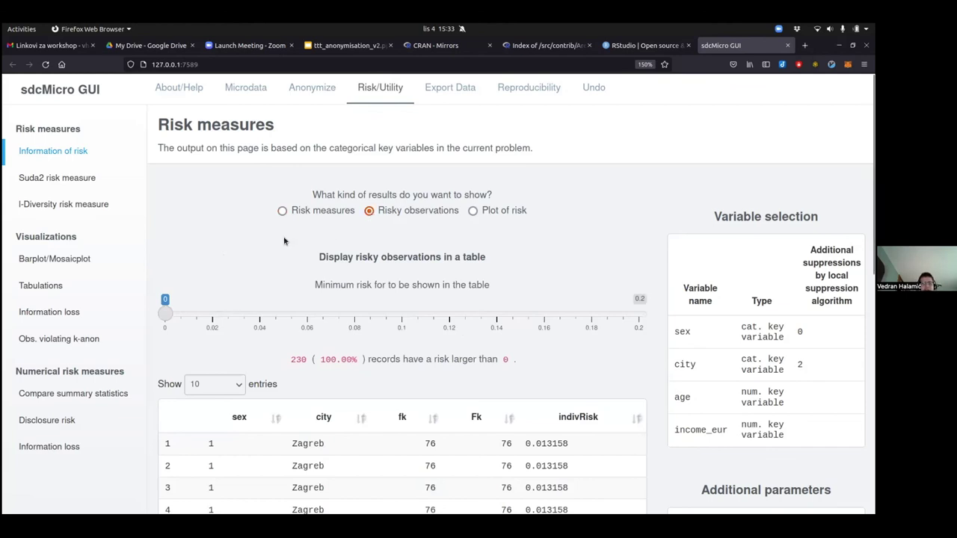
scroll(284, 241, down, 3)
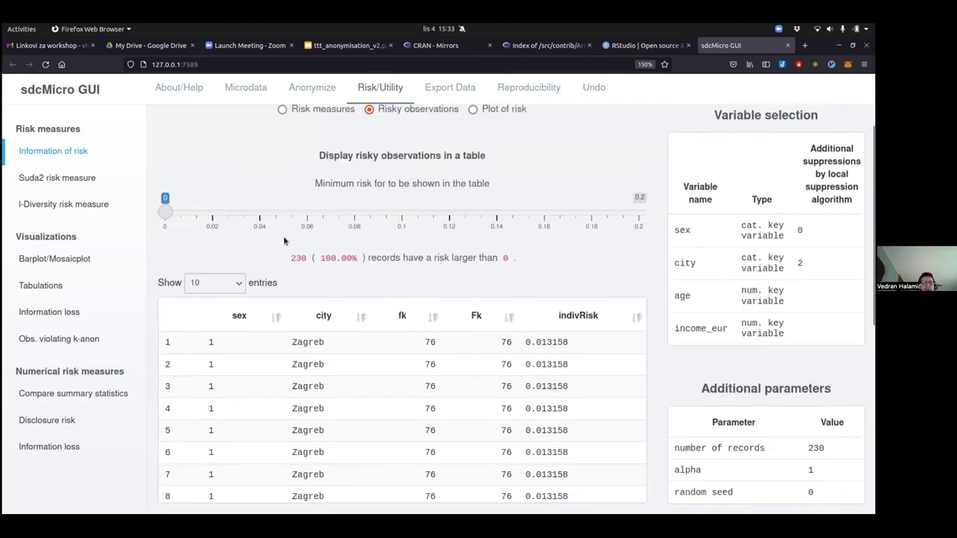
scroll(284, 241, up, 3)
click(350, 314)
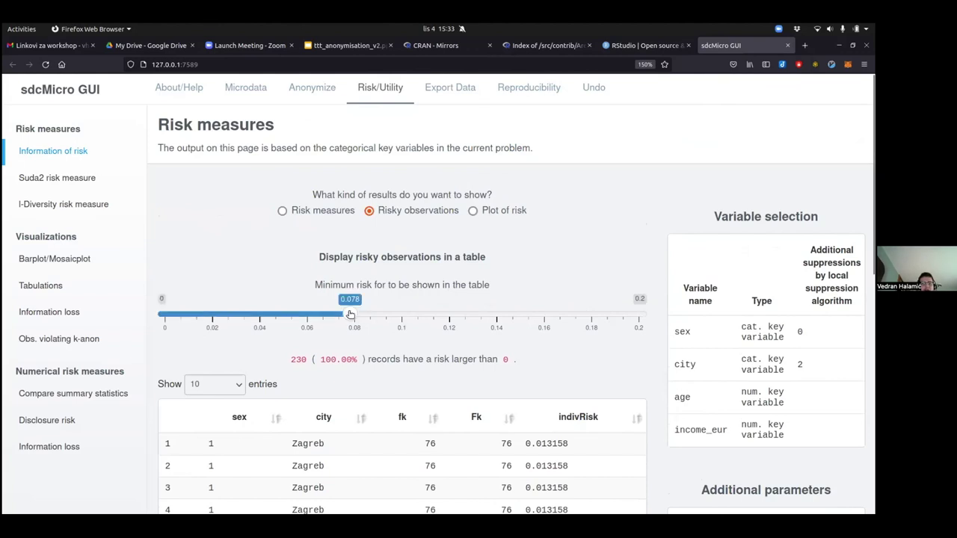
drag(350, 314, 402, 314)
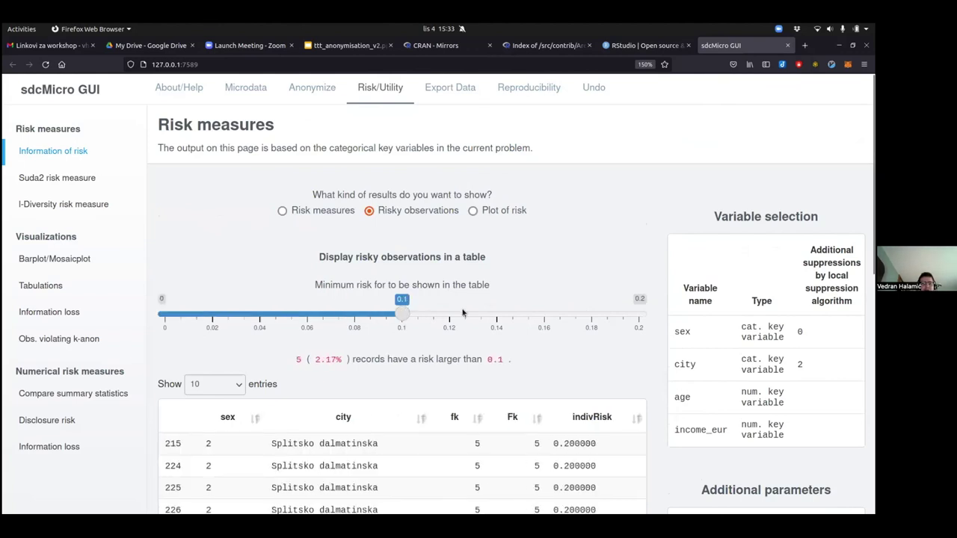
scroll(463, 313, down, 5)
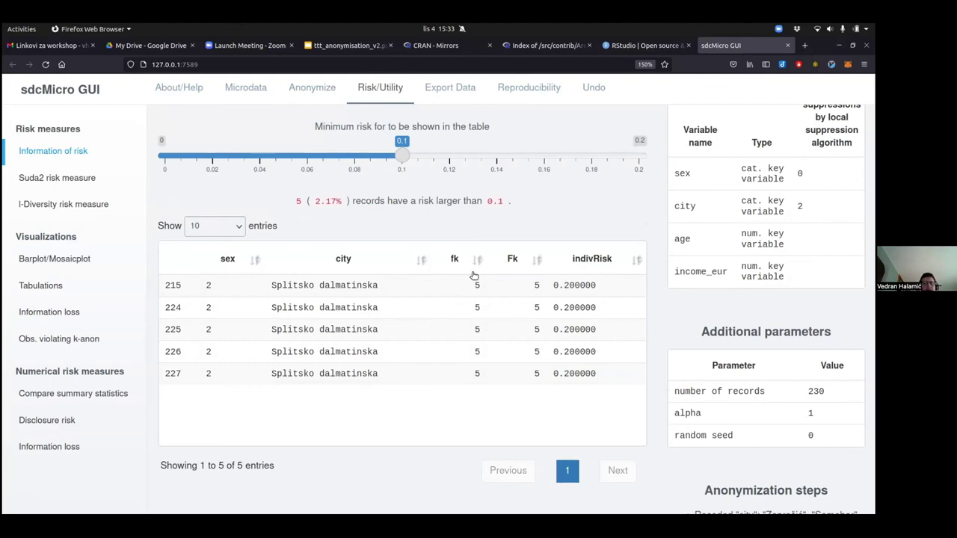
scroll(452, 220, up, 2)
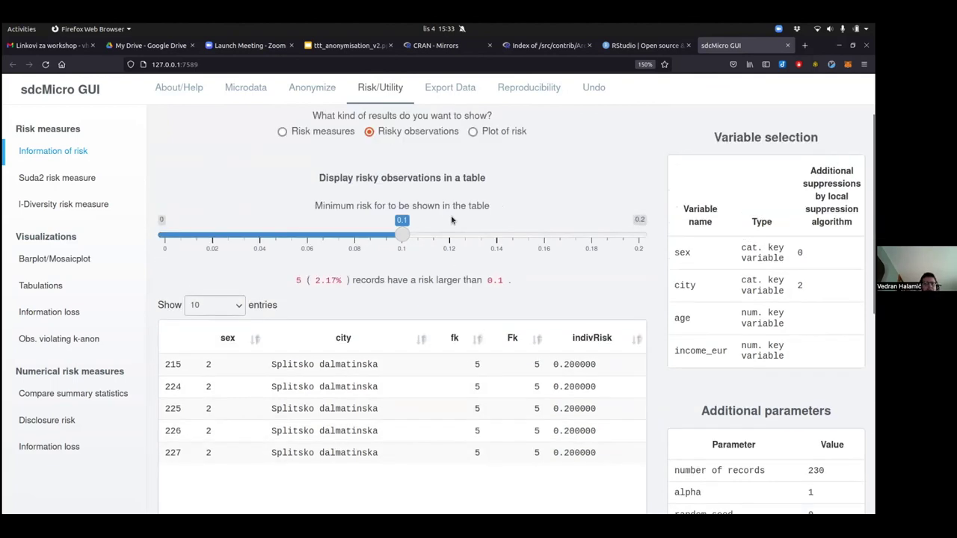
click(498, 236)
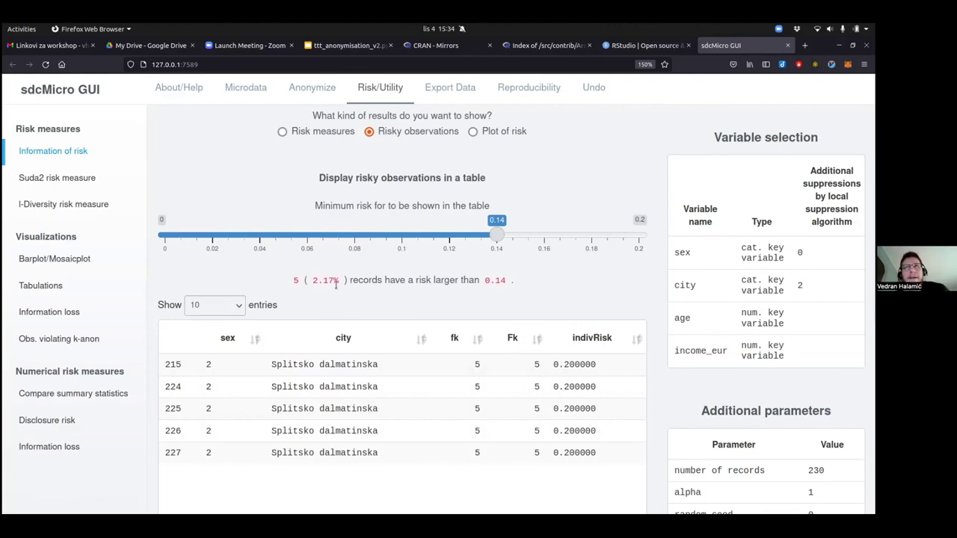
- View the l-diversity risk measure page and the barplot and tabulation of the sex variable
click(64, 204)
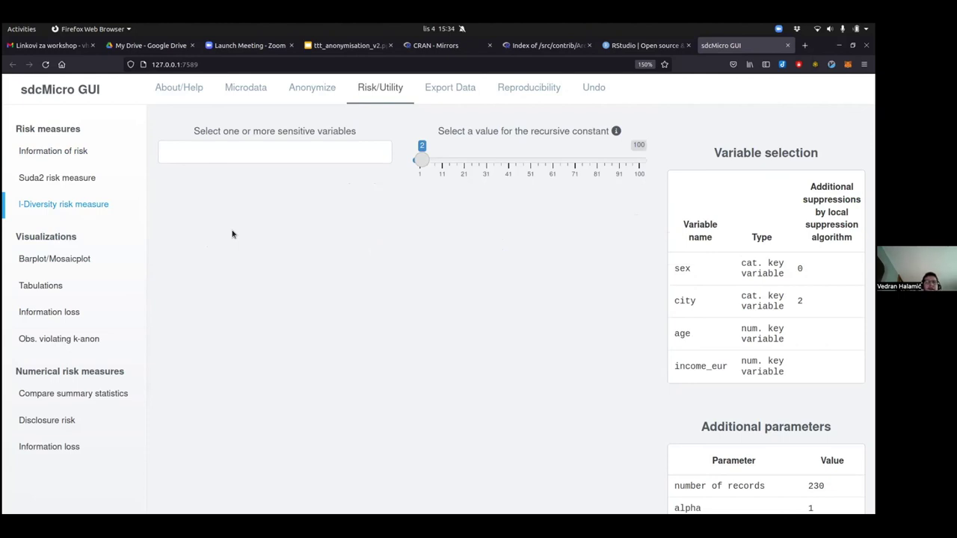
click(56, 258)
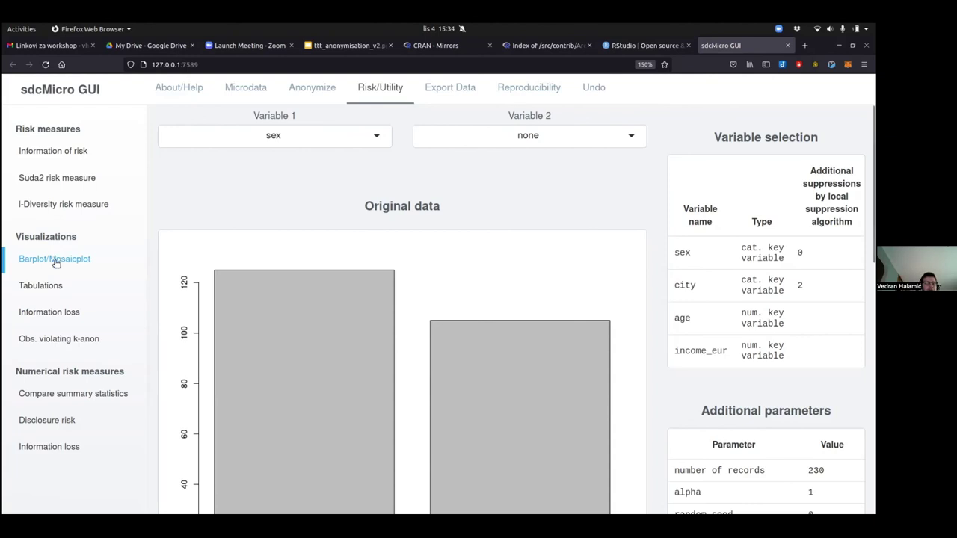
click(57, 282)
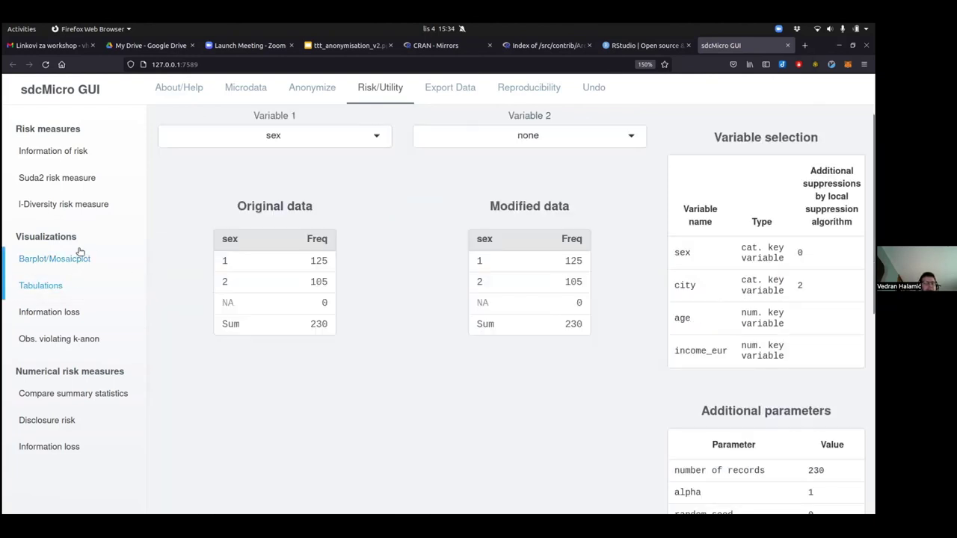
- Show barplots of the city variable and compare the original data with the modified data
click(73, 260)
click(357, 137)
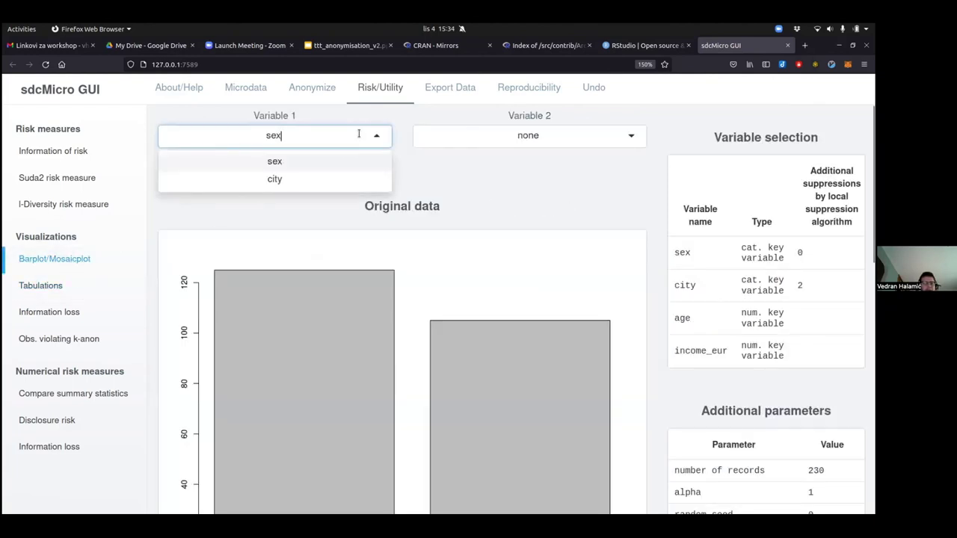
click(334, 178)
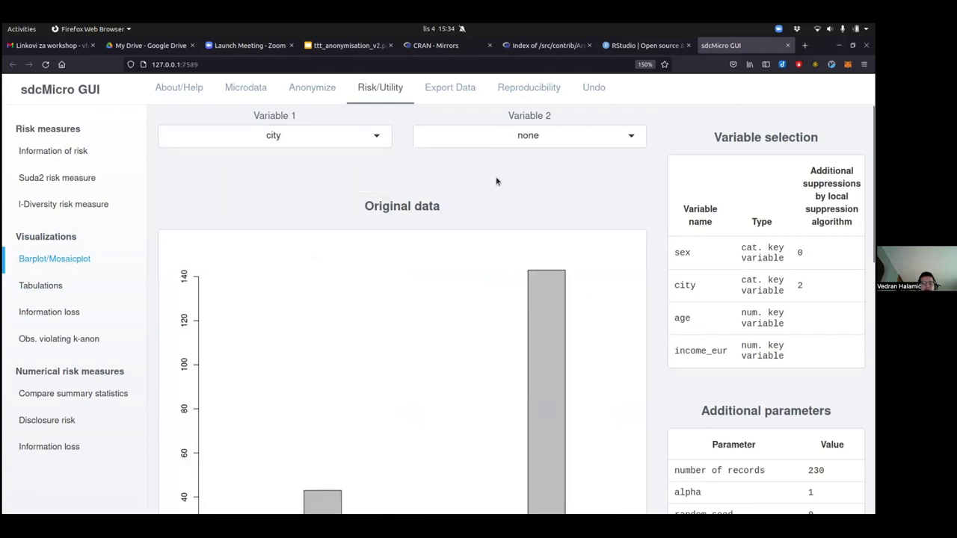
scroll(459, 213, down, 2)
scroll(459, 213, down, 3)
scroll(459, 213, up, 5)
scroll(460, 213, down, 4)
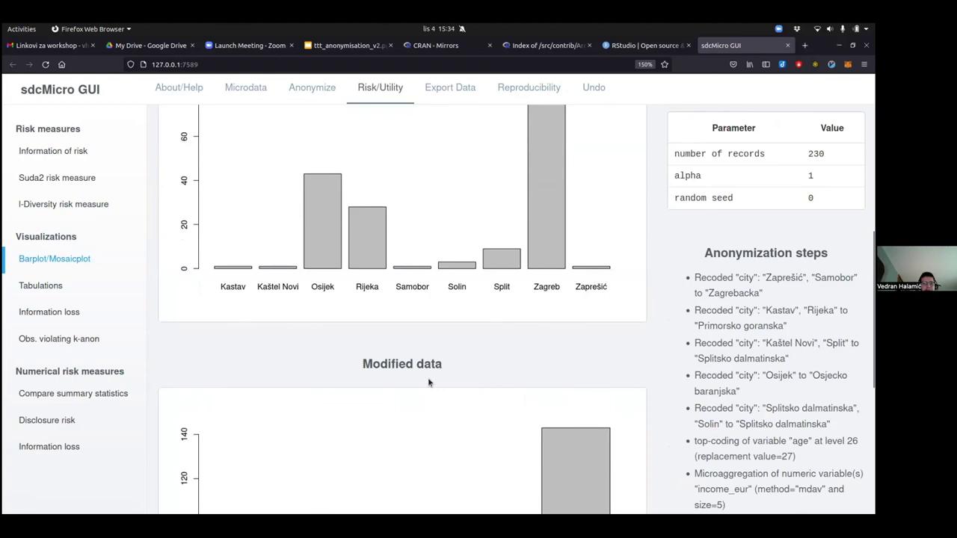
scroll(428, 383, down, 4)
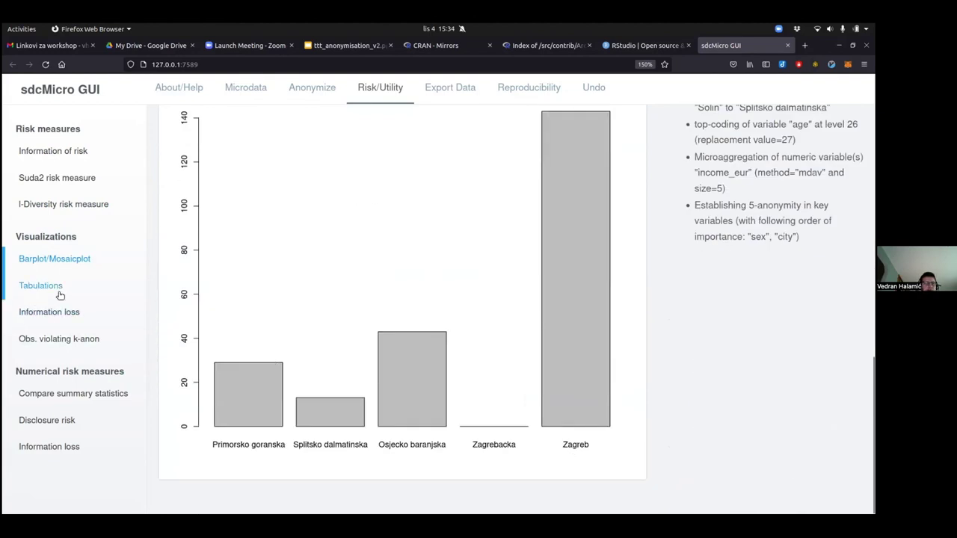
- Compare the original and modified frequency tables for city, and return to the barplot view
click(60, 295)
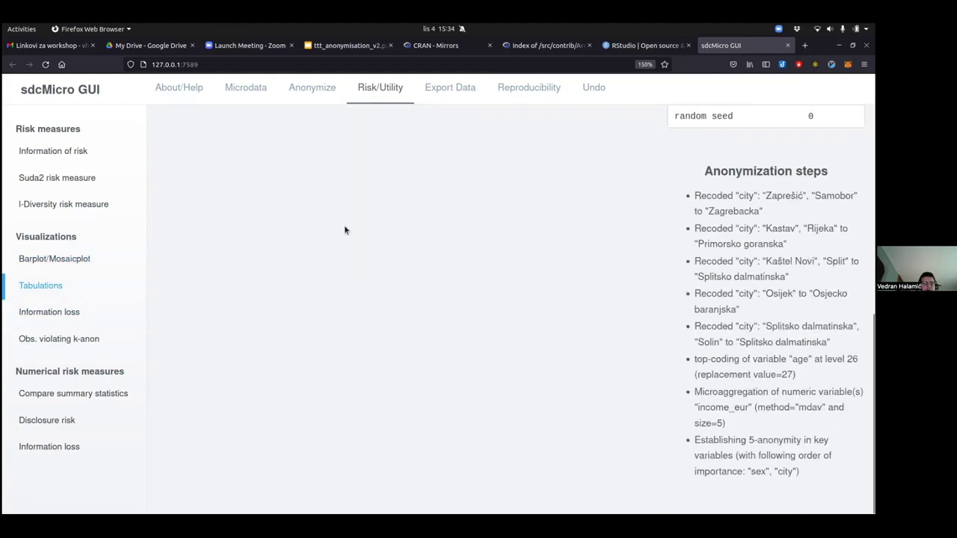
scroll(353, 334, down, 1)
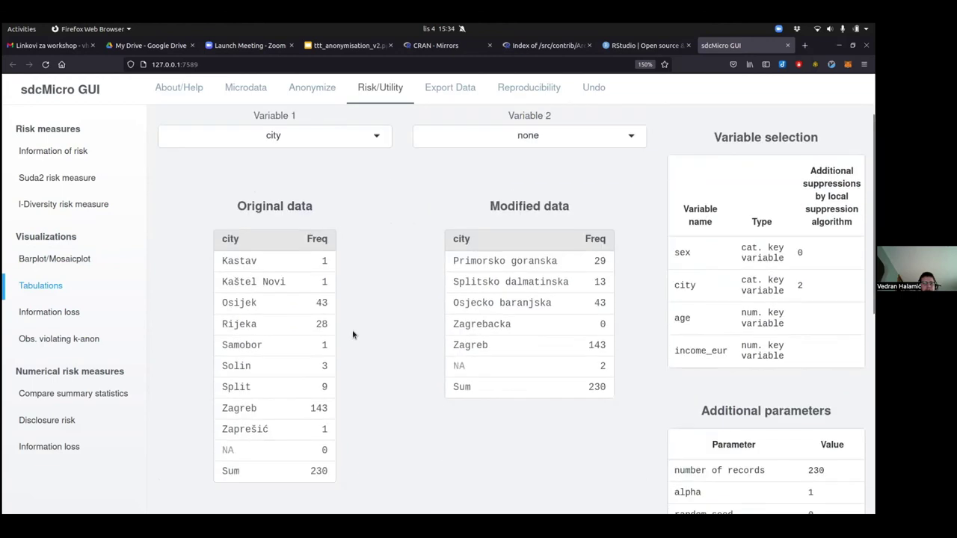
click(67, 262)
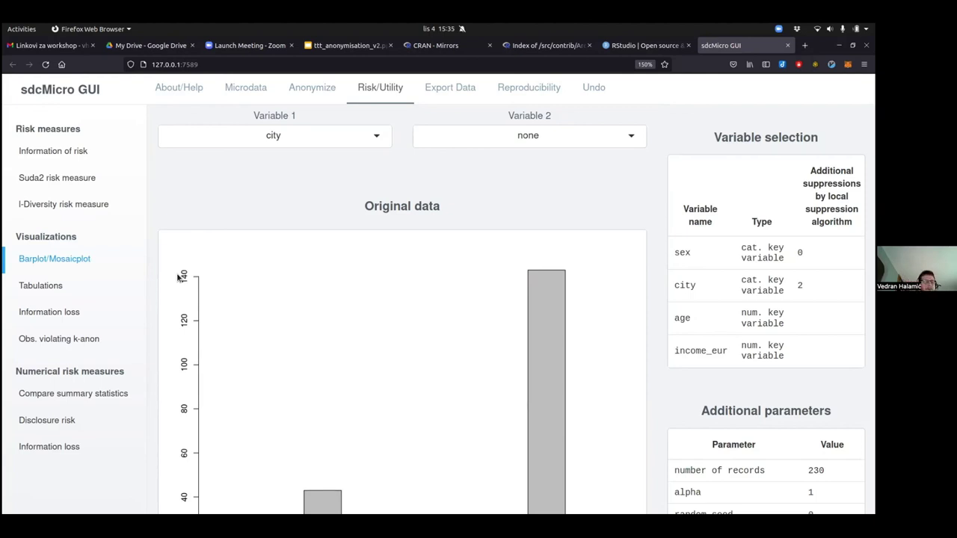
- Open the summary statistics comparison for age and examine the correlation, standard deviation and interquartile range
click(56, 399)
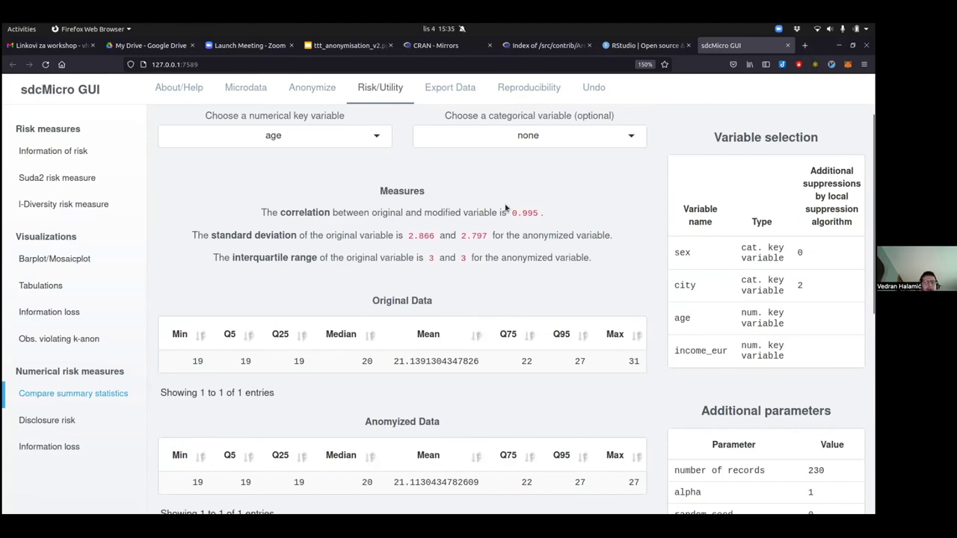
click(374, 135)
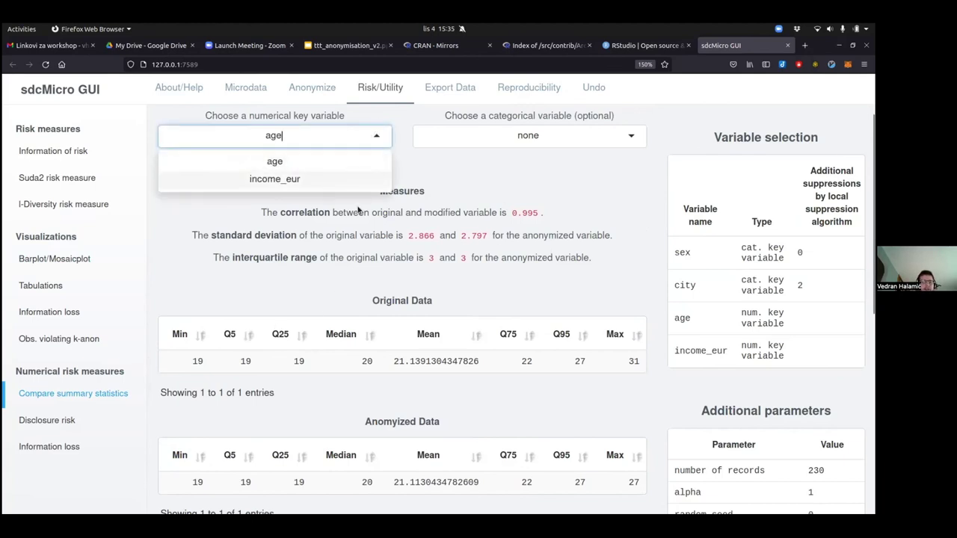
click(365, 232)
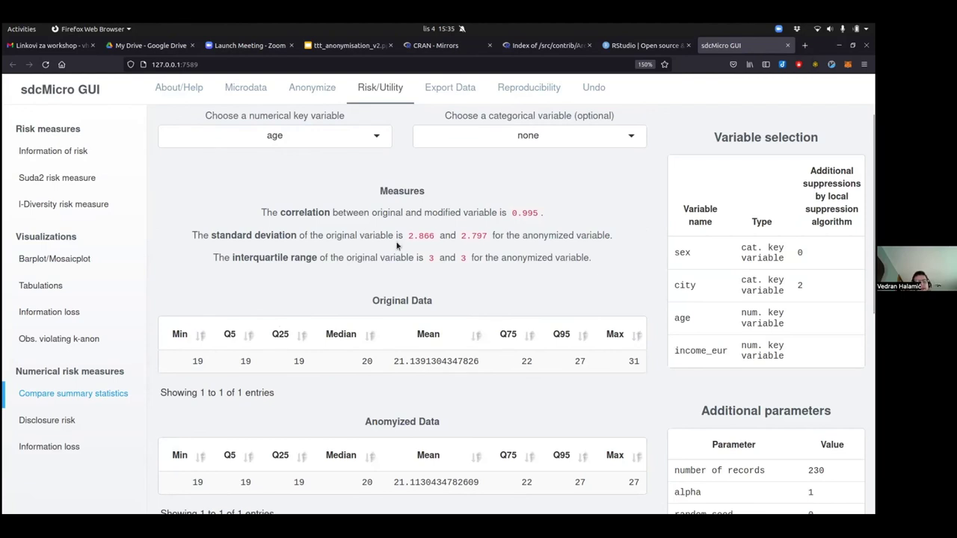
drag(276, 212, 326, 212)
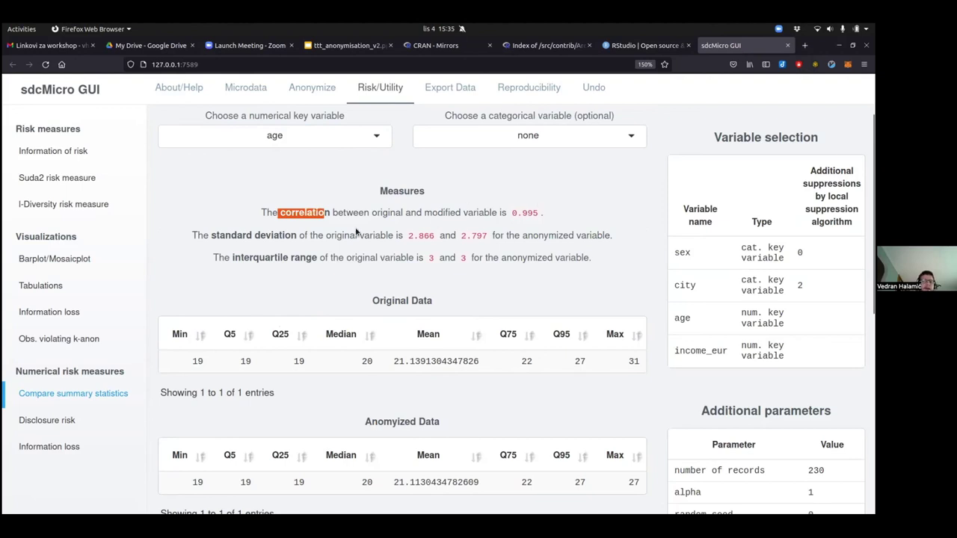
click(348, 219)
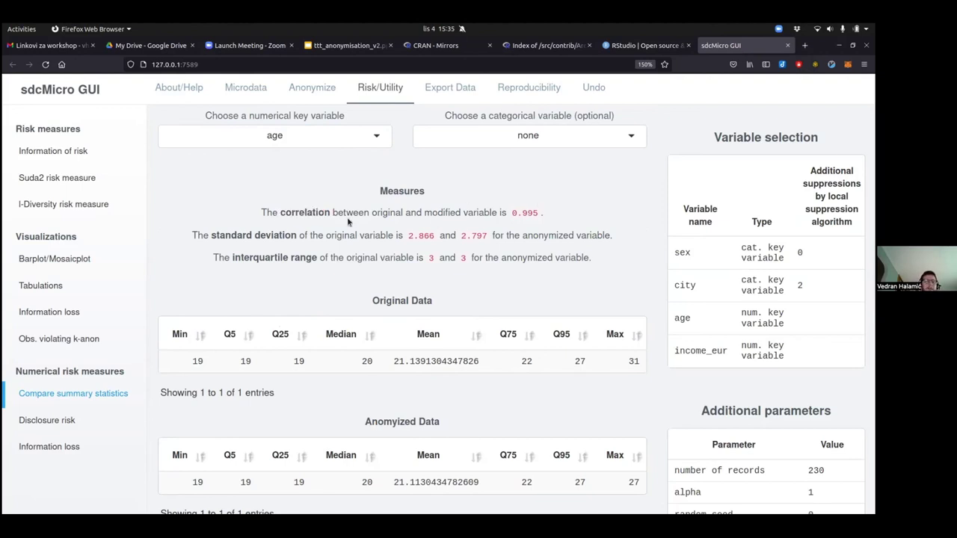
drag(232, 236, 307, 236)
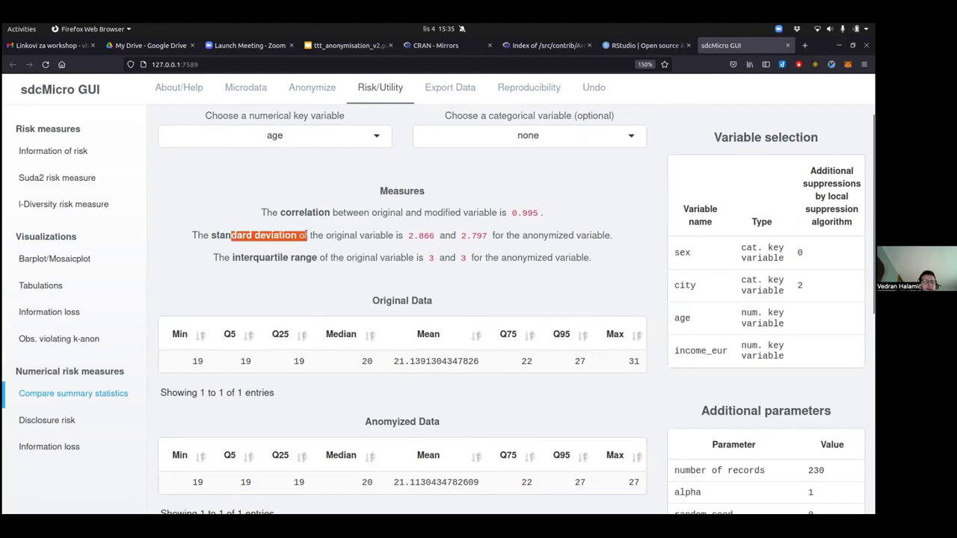
click(250, 256)
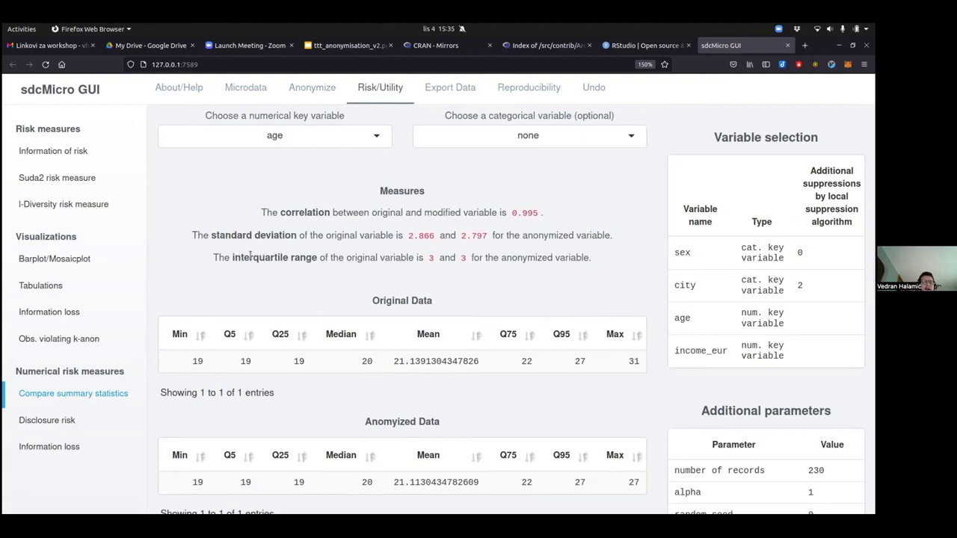
drag(244, 257, 311, 260)
click(415, 255)
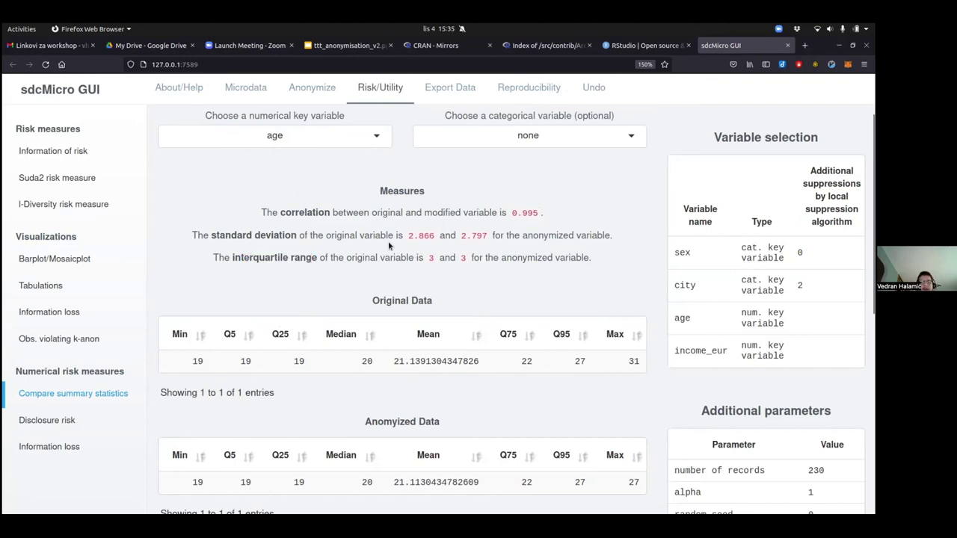
- Compare the original and anonymized summary tables for age, and display the same statistics for income_eur
scroll(490, 263, down, 3)
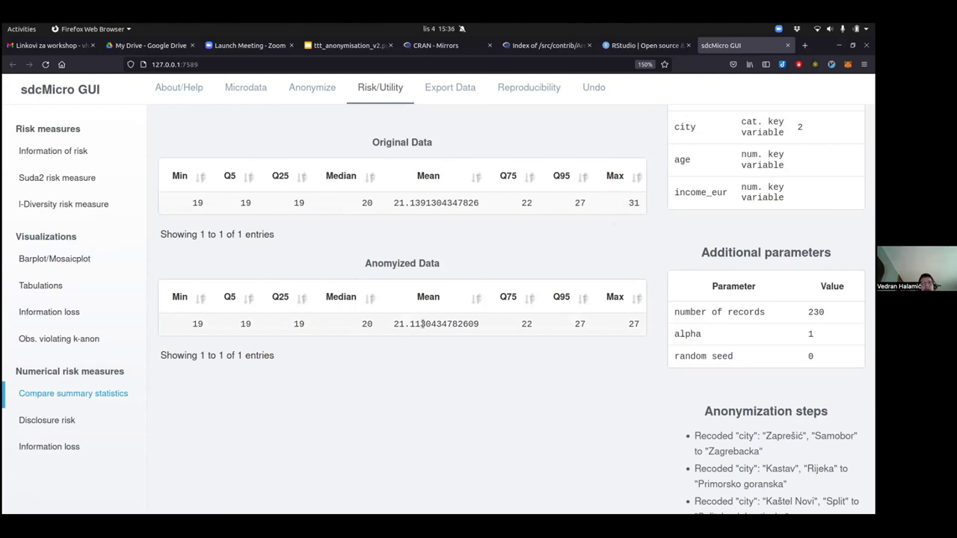
scroll(422, 324, up, 4)
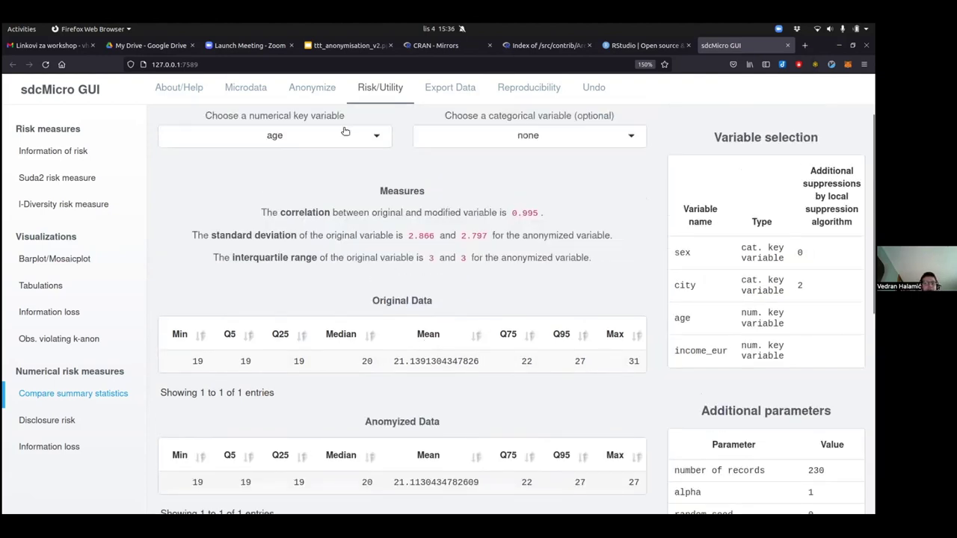
click(355, 133)
click(301, 180)
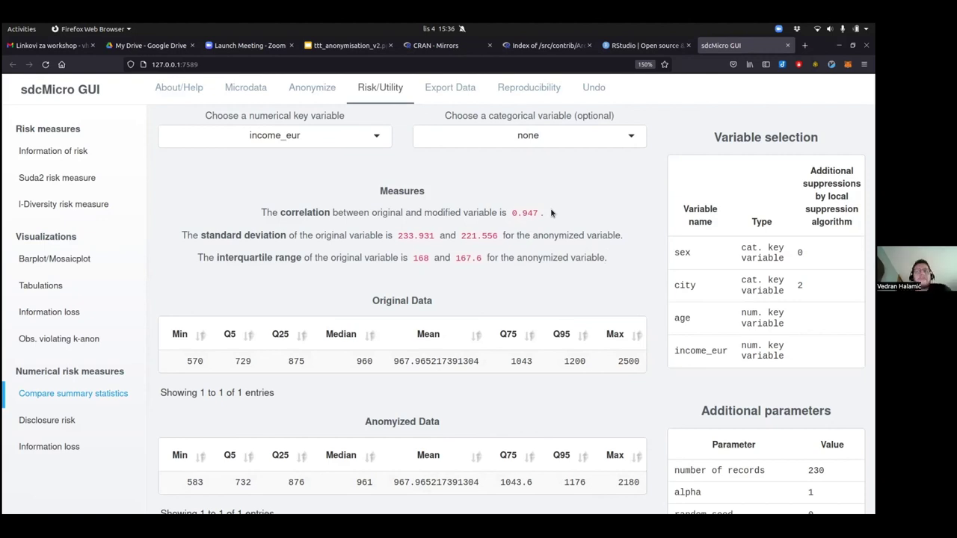
- Open the export of the anonymized data and choose CSV as the file format
click(444, 93)
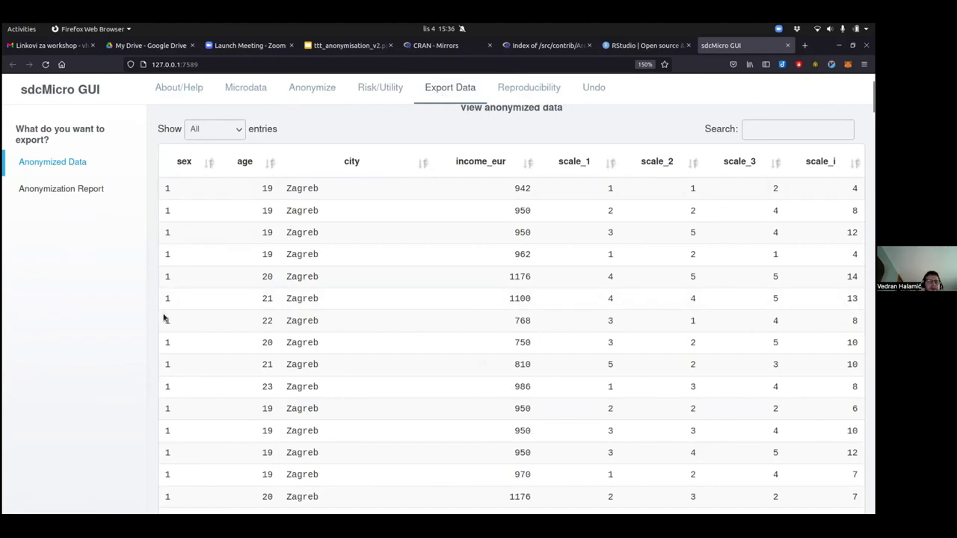
scroll(148, 392, down, 5)
scroll(149, 392, down, 15)
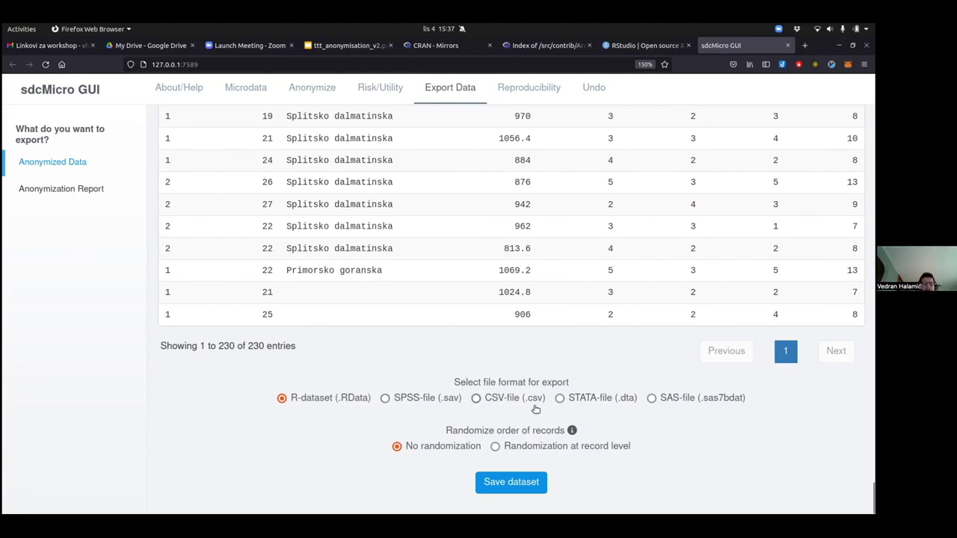
click(475, 398)
click(501, 402)
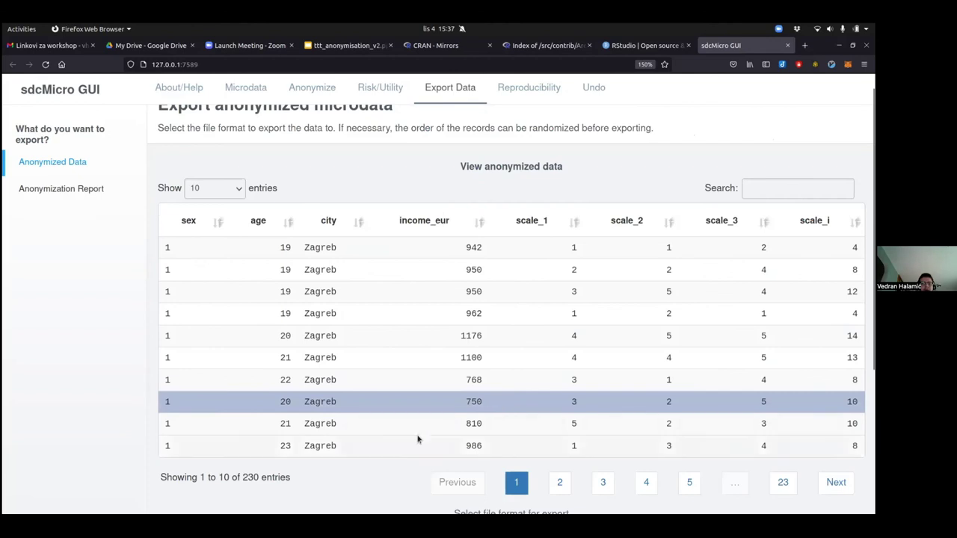
scroll(418, 439, down, 3)
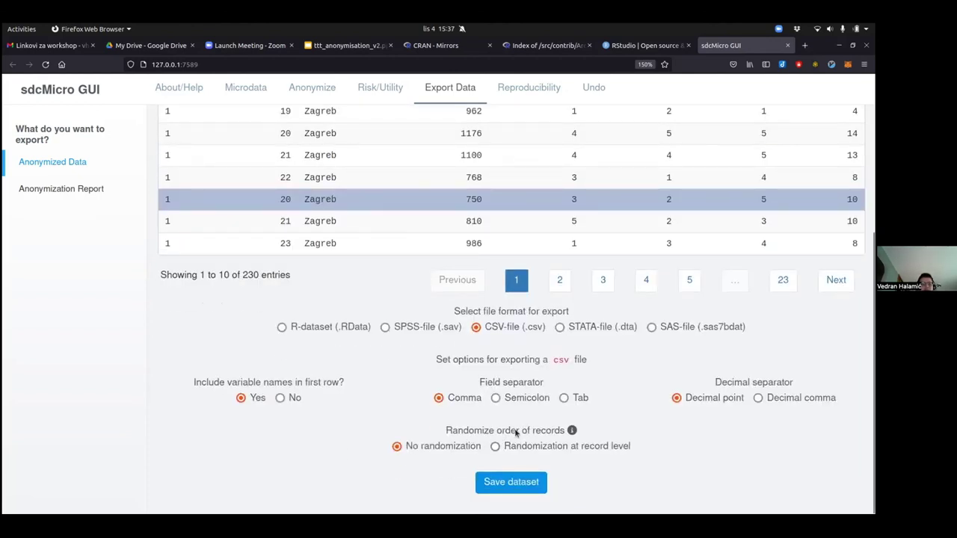
- Save the anonymized dataset as a CSV file and check the path of the saved file
click(512, 483)
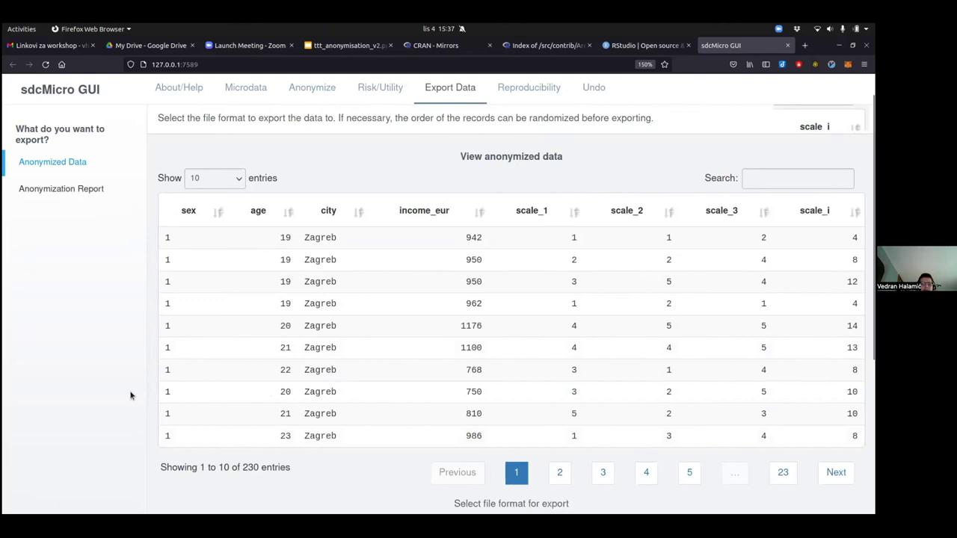
scroll(130, 396, down, 3)
drag(466, 478, 751, 479)
click(701, 447)
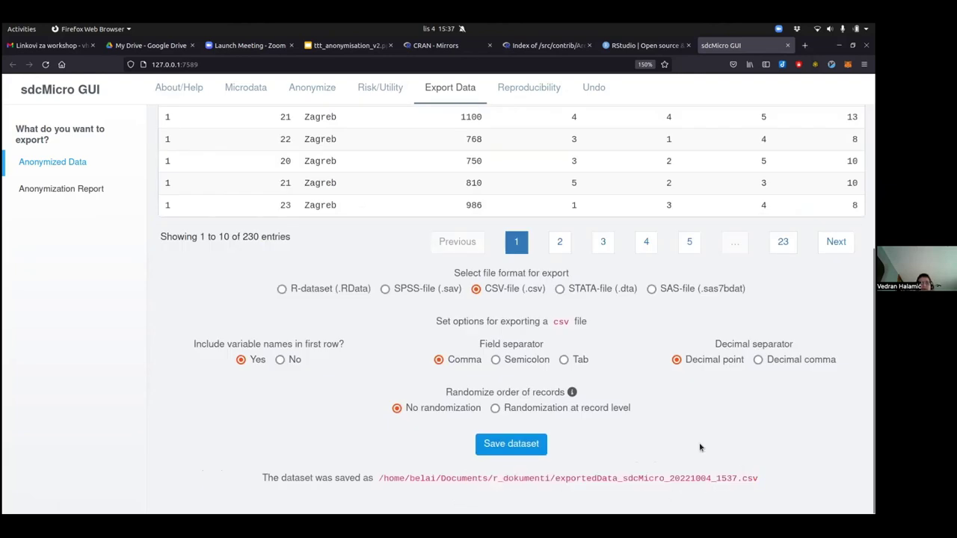
- Select the STATA (.dta) file format for export and look over its version options
scroll(701, 447, up, 1)
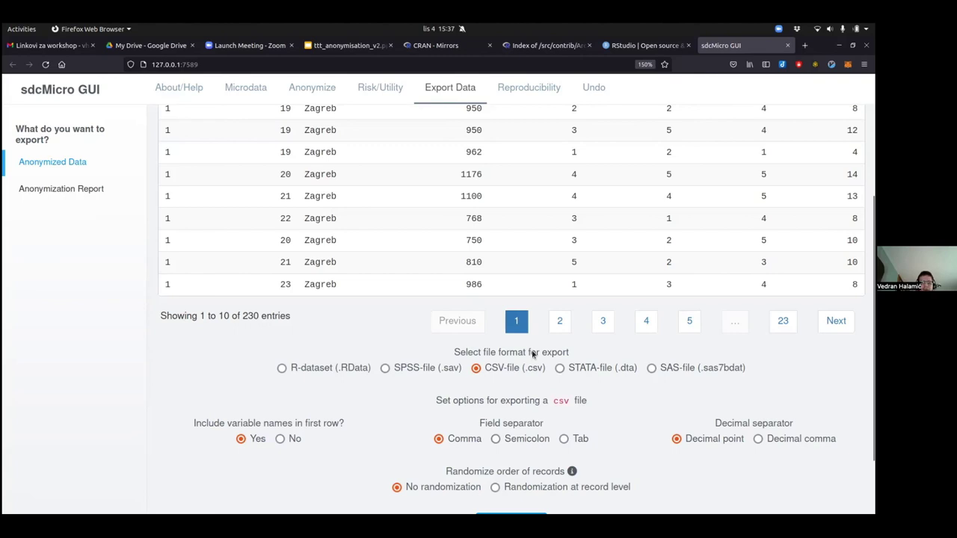
click(560, 368)
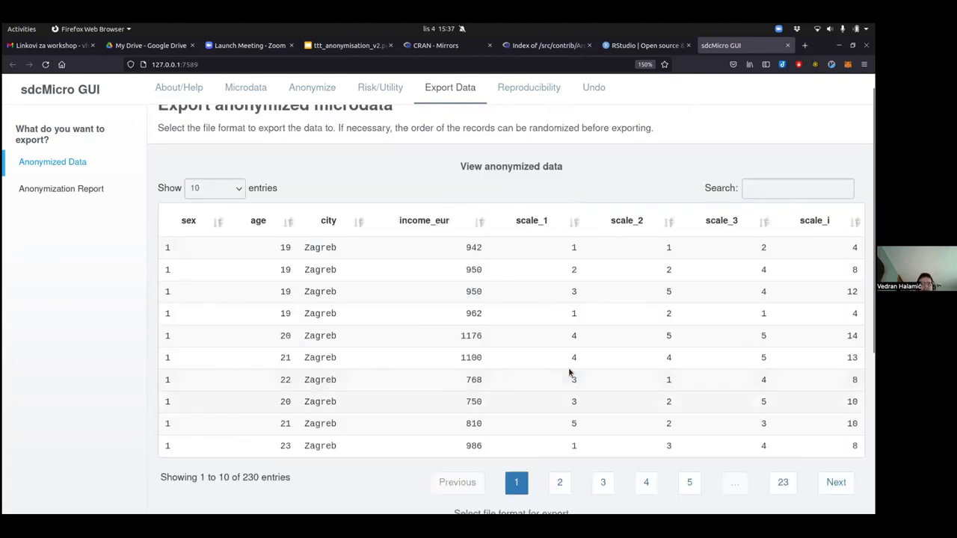
scroll(534, 455, down, 3)
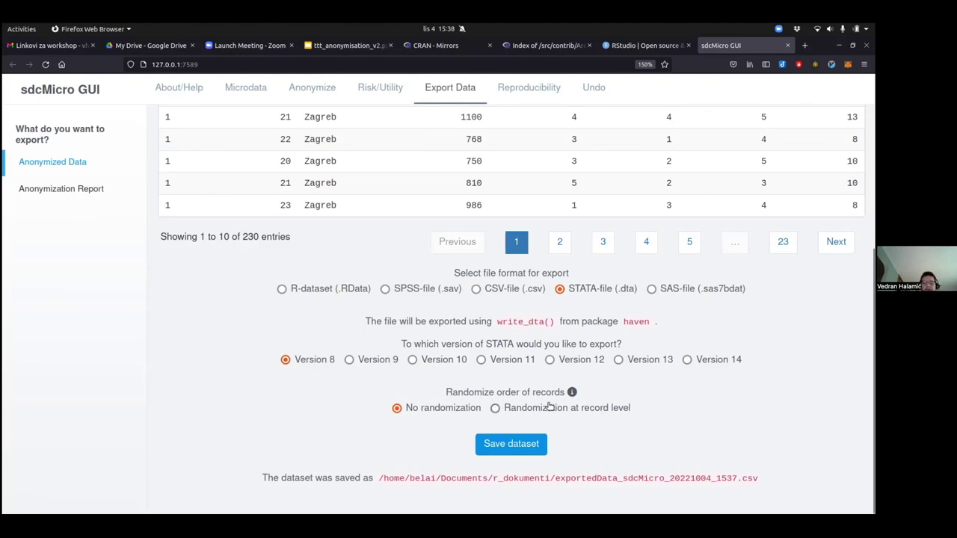
scroll(670, 414, up, 5)
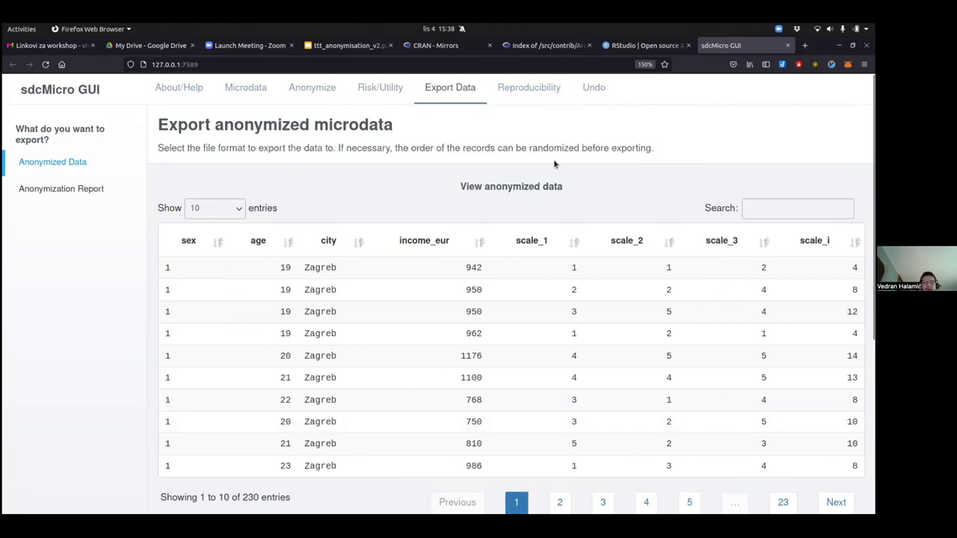